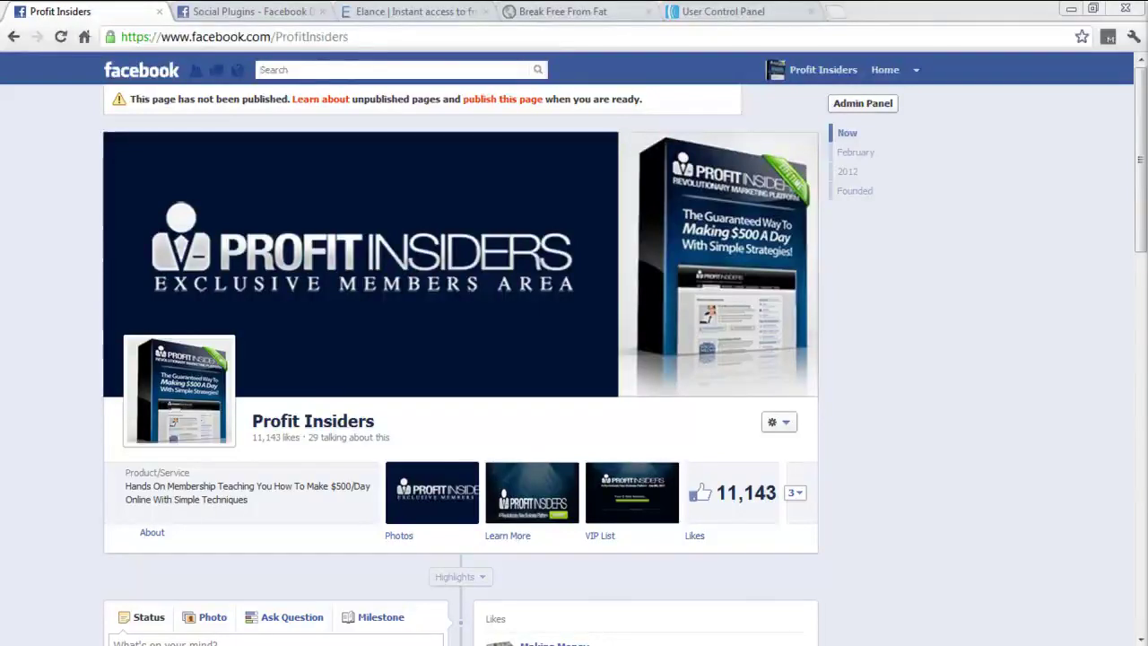
Step: Switch to the 'Social Plugins - Facebook Developers' browser tab
{"action": "left_click", "coordinate": [242, 11]}
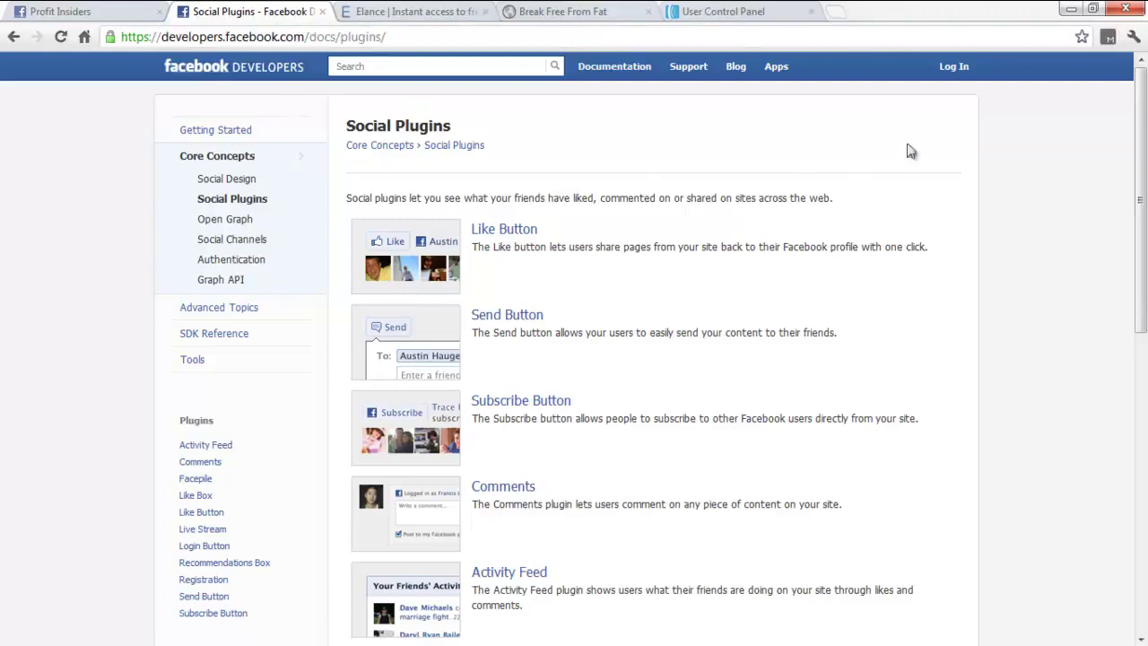
{"action": "left_click_drag", "start_coordinate": [1144, 157], "coordinate": [1144, 184]}
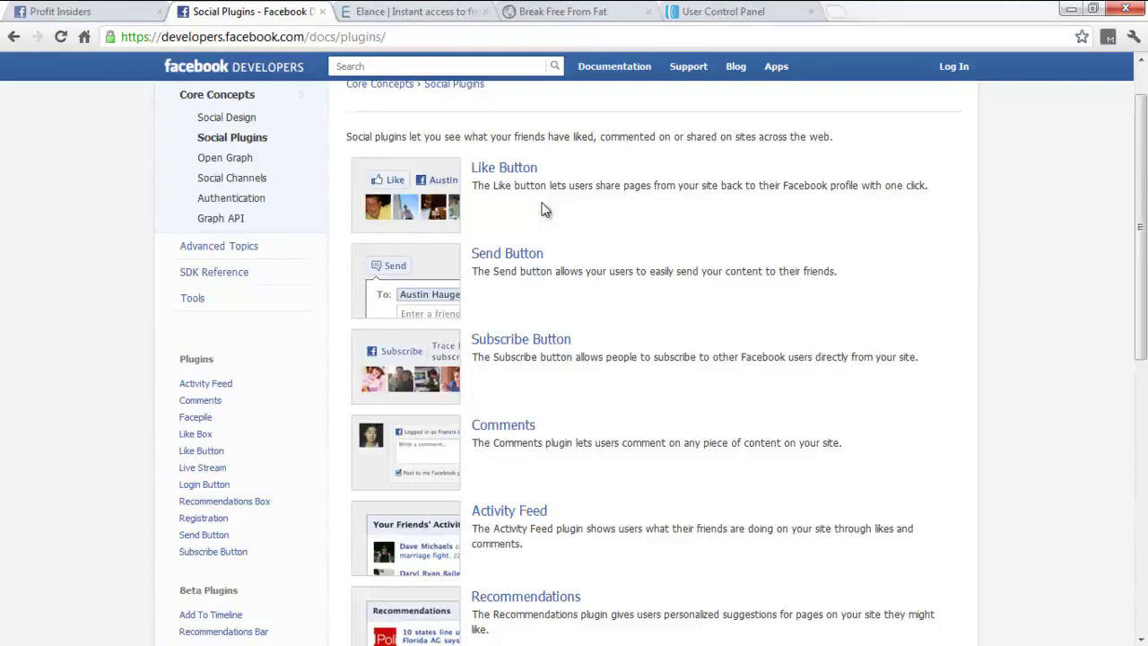
{"action": "left_click_drag", "start_coordinate": [1140, 244], "coordinate": [1141, 301]}
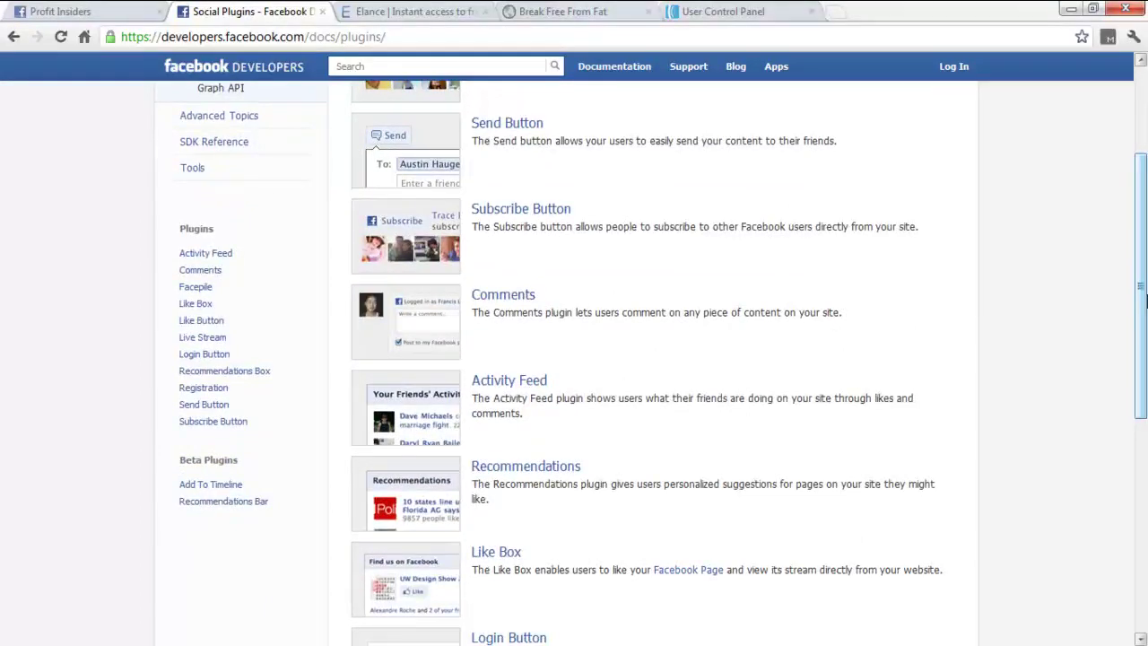
{"action": "left_click_drag", "start_coordinate": [1145, 301], "coordinate": [1141, 357]}
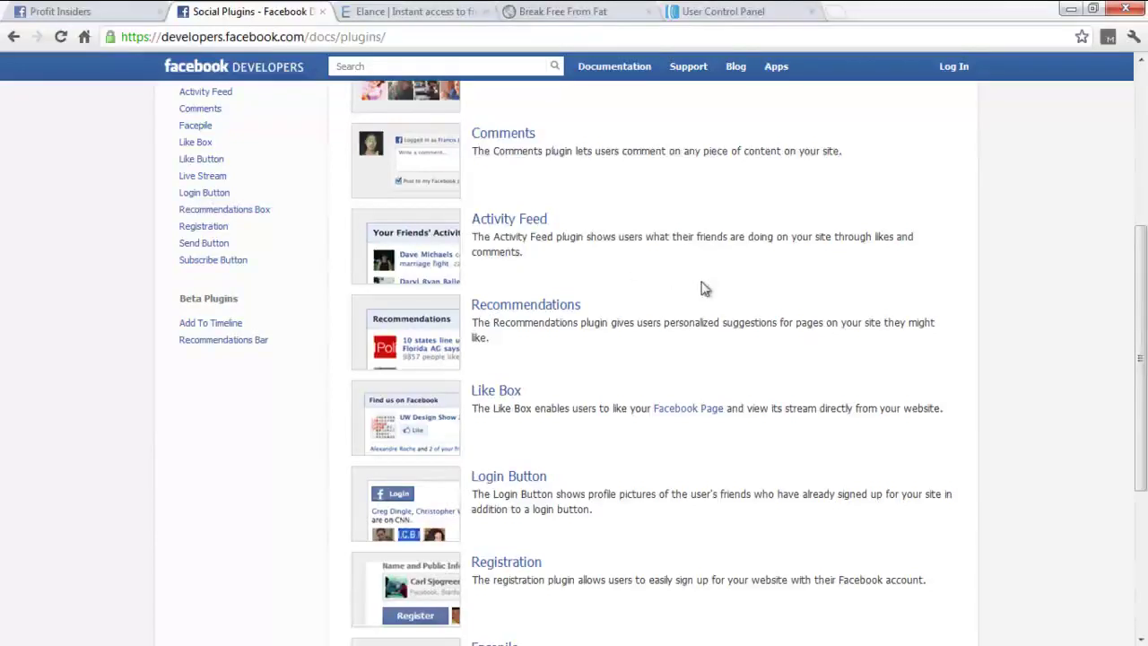
{"action": "left_click_drag", "start_coordinate": [1137, 314], "coordinate": [1145, 368]}
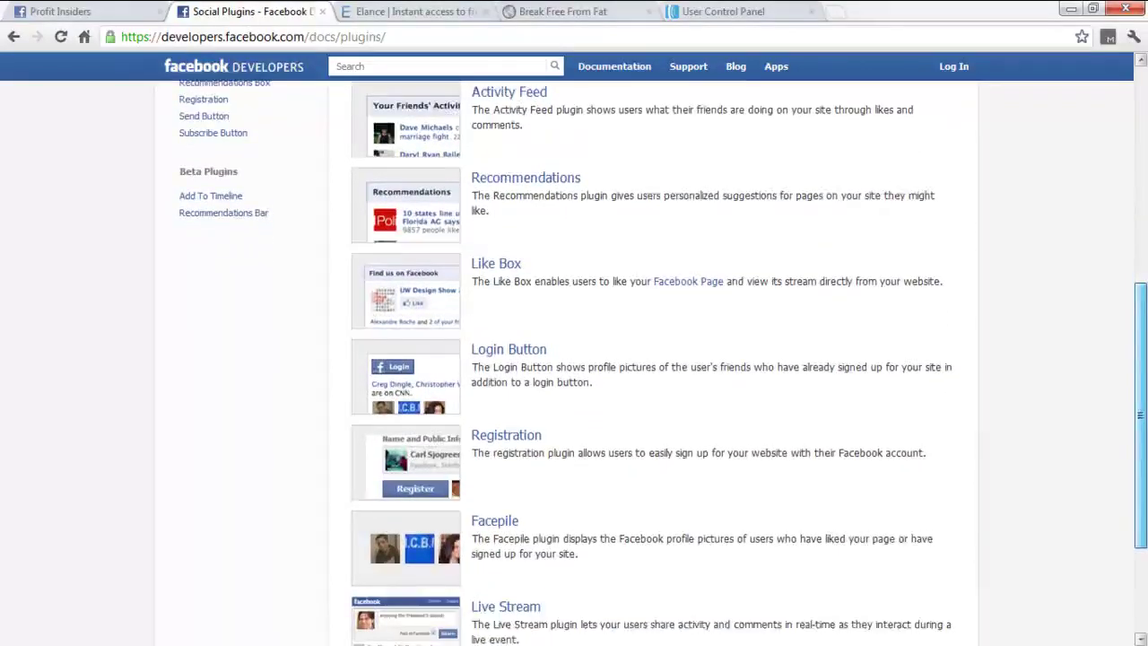
{"action": "left_click_drag", "start_coordinate": [1139, 415], "coordinate": [1139, 433]}
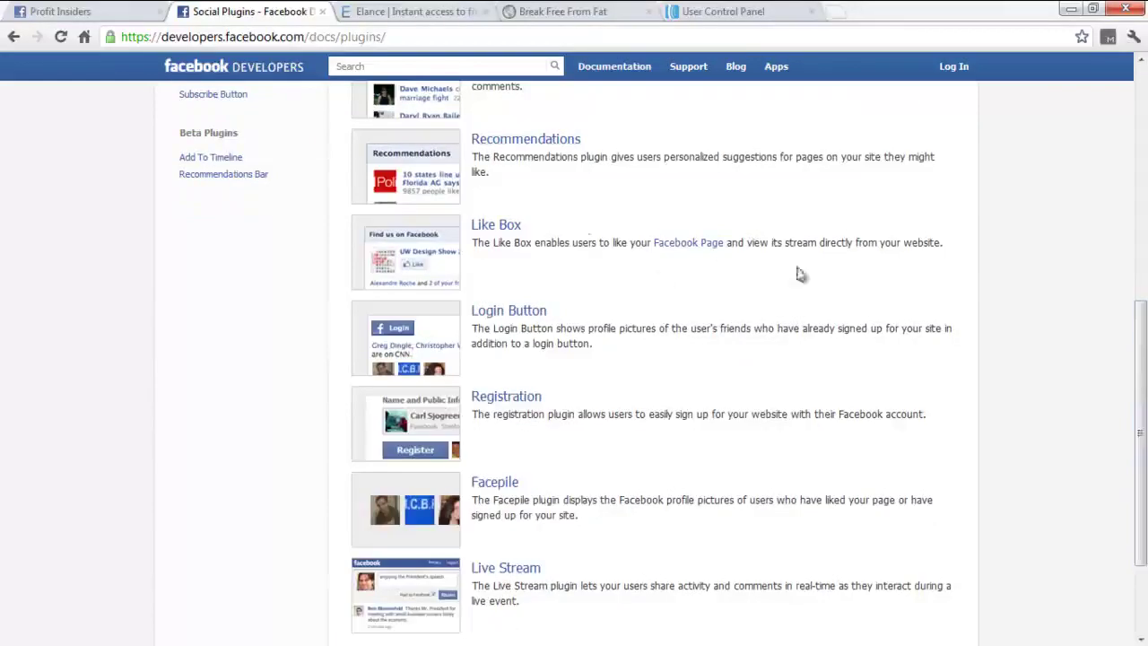
{"action": "left_click_drag", "start_coordinate": [1134, 392], "coordinate": [1142, 181]}
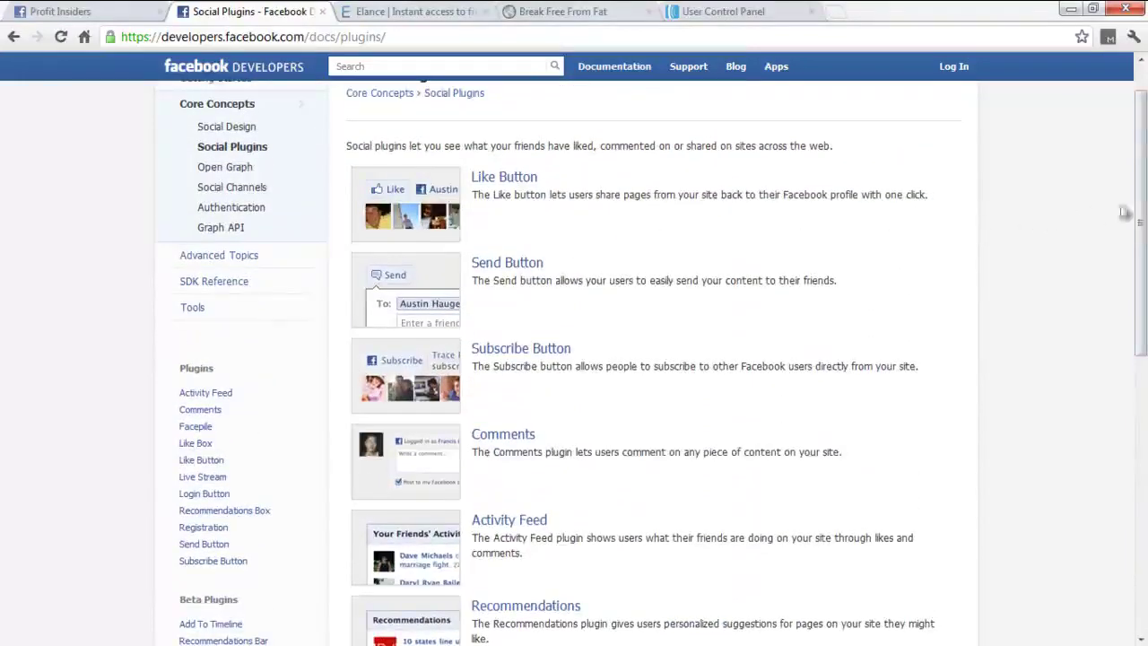
{"action": "left_click_drag", "start_coordinate": [1145, 209], "coordinate": [1142, 467]}
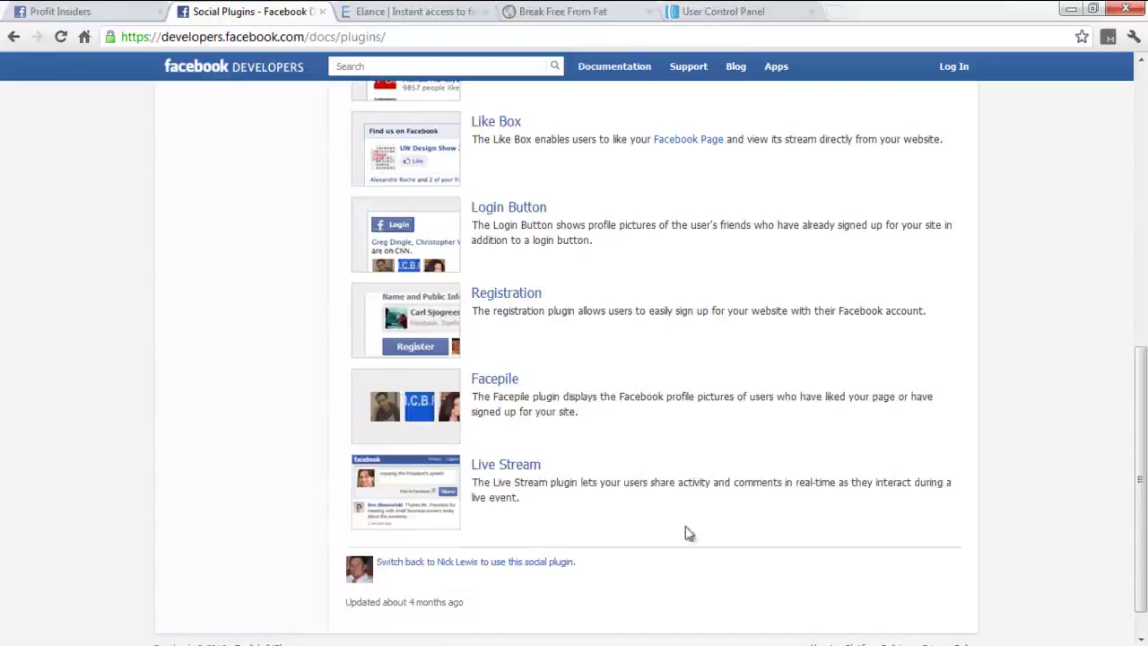
{"action": "left_click_drag", "start_coordinate": [1137, 426], "coordinate": [1111, 160]}
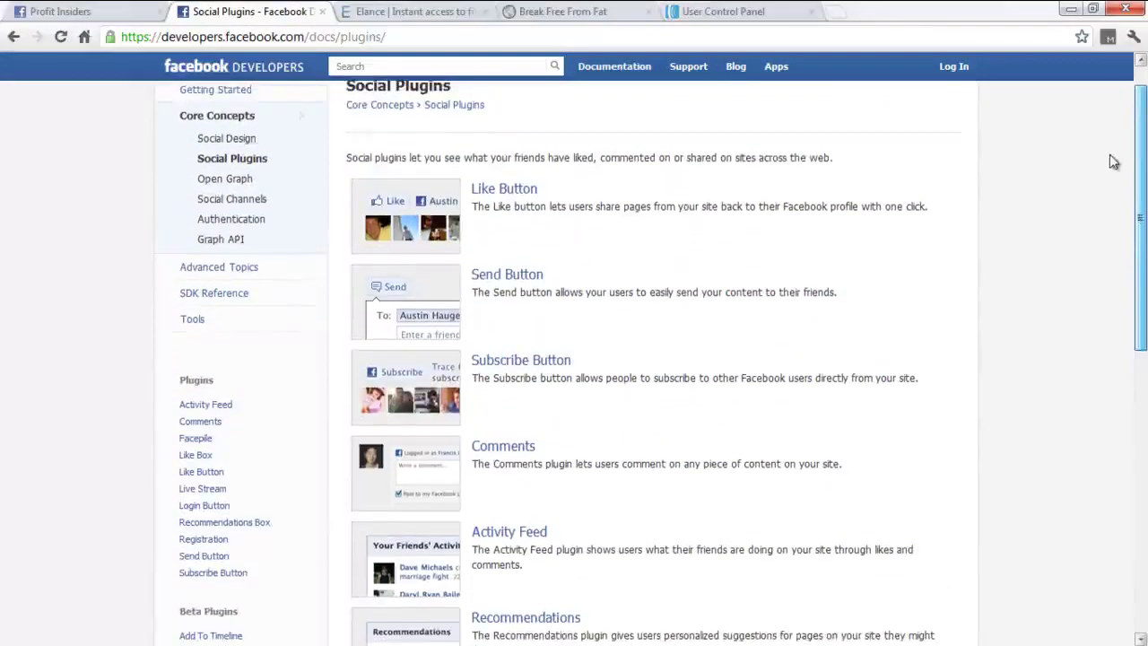
Step: Open the Like Button plugin docs, generate its code, then dismiss the code dialog
{"action": "left_click", "coordinate": [442, 207]}
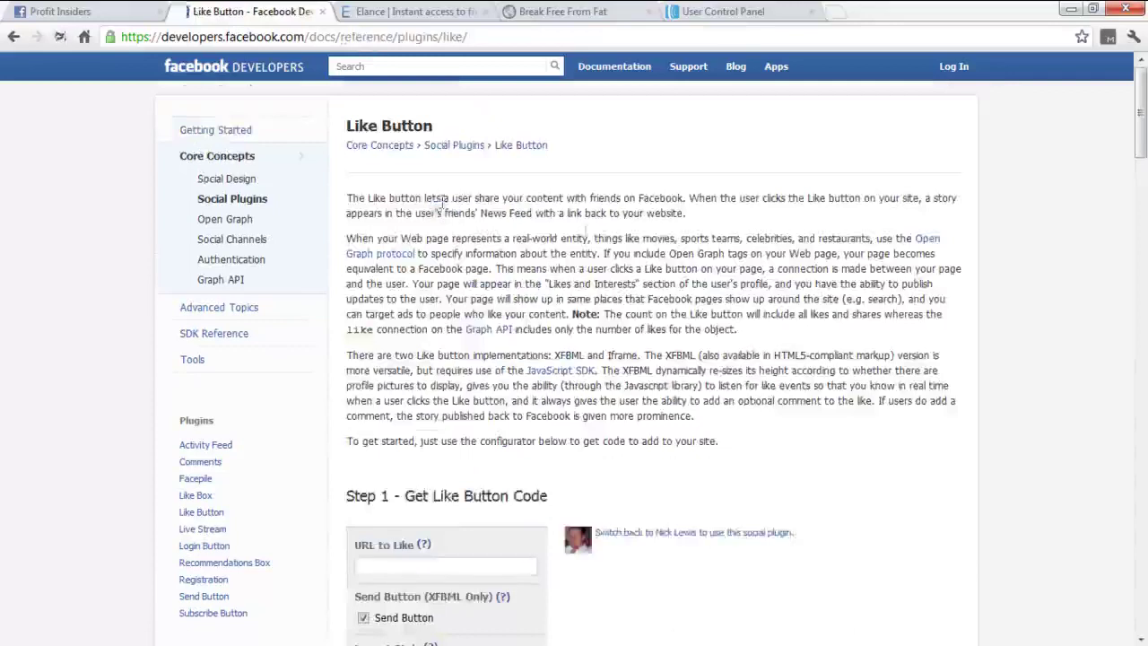
{"action": "left_click_drag", "start_coordinate": [1140, 127], "coordinate": [1139, 224]}
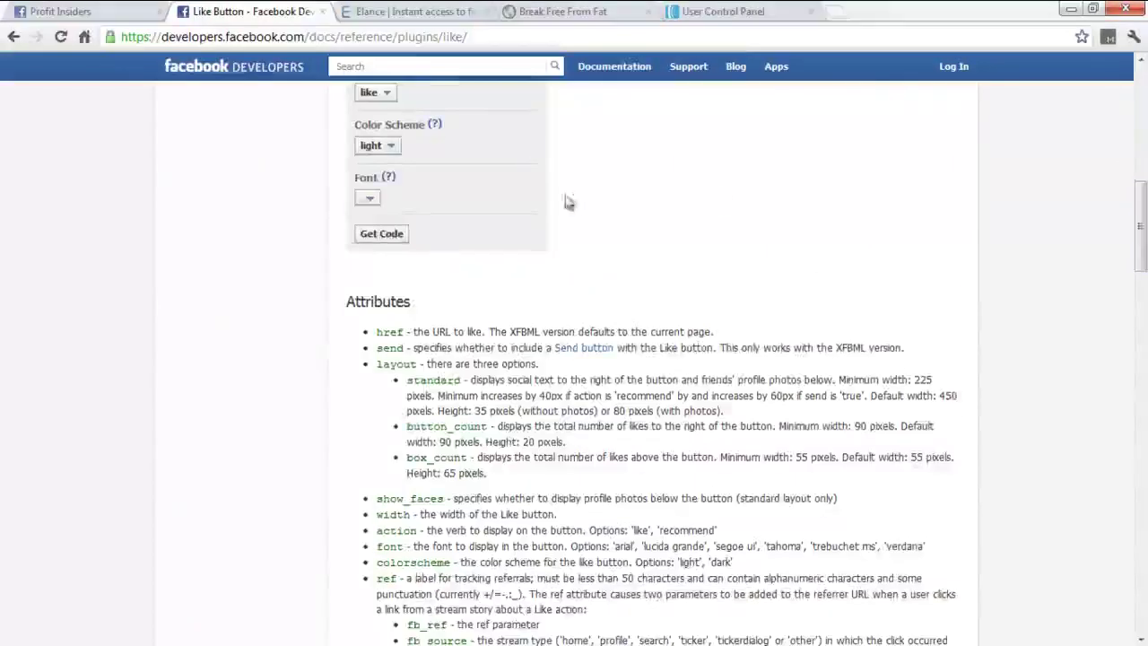
{"action": "left_click", "coordinate": [381, 235]}
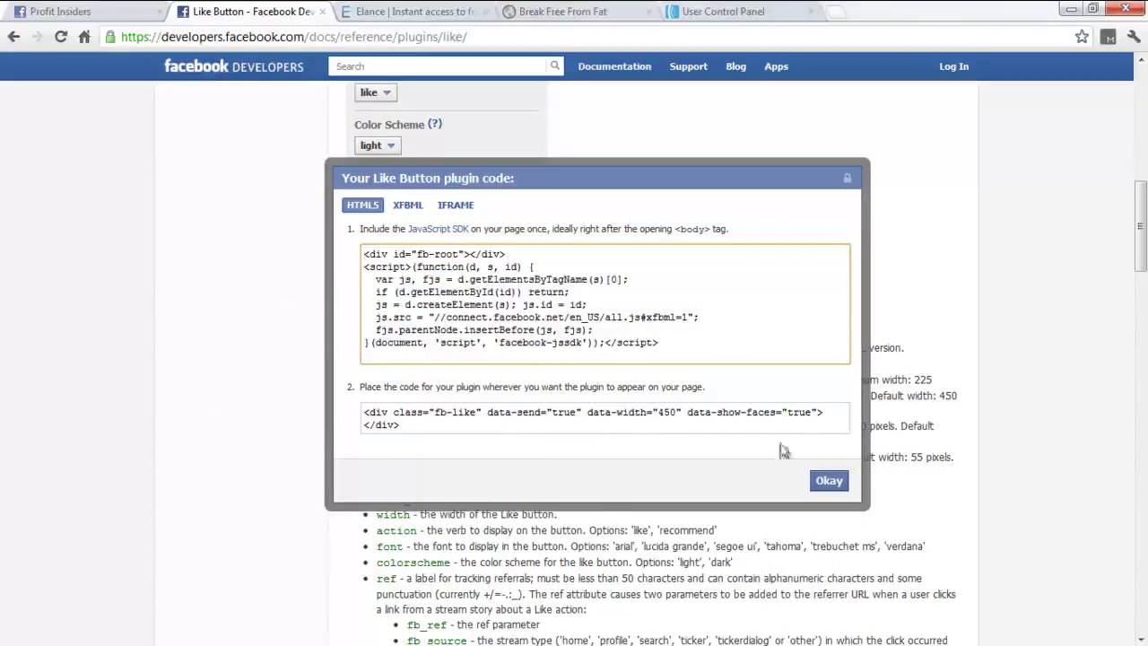
{"action": "left_click", "coordinate": [825, 482]}
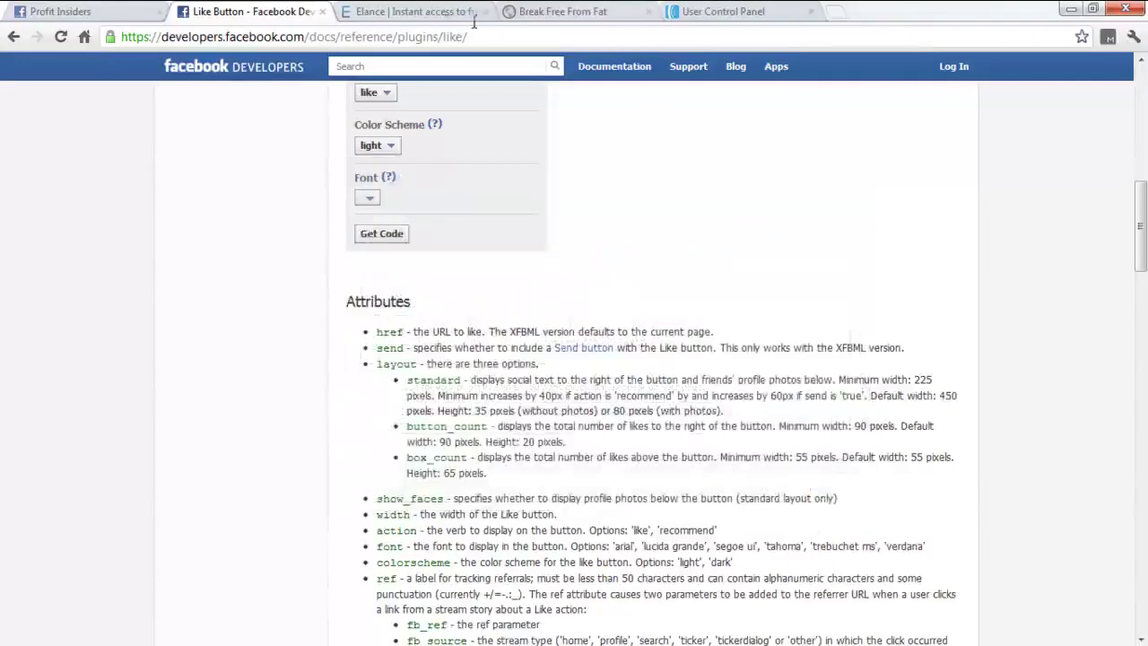
Step: Switch to the Elance browser tab
{"action": "left_click", "coordinate": [440, 10]}
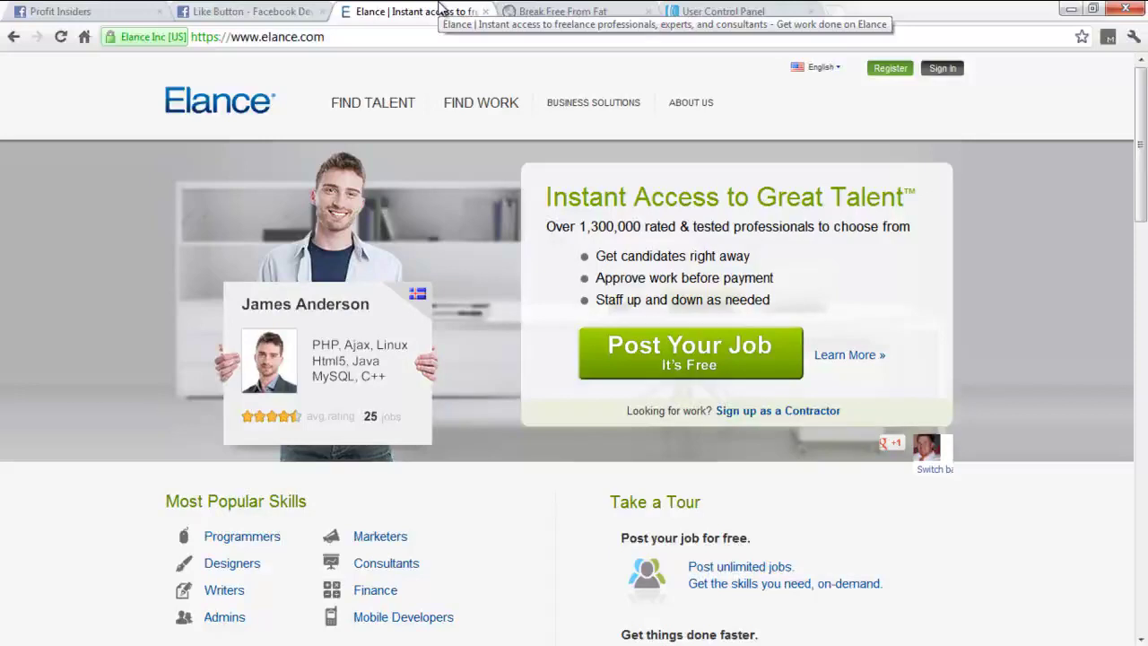
Step: Switch to the Break Free From Fat site's browser tab
{"action": "left_click", "coordinate": [543, 9]}
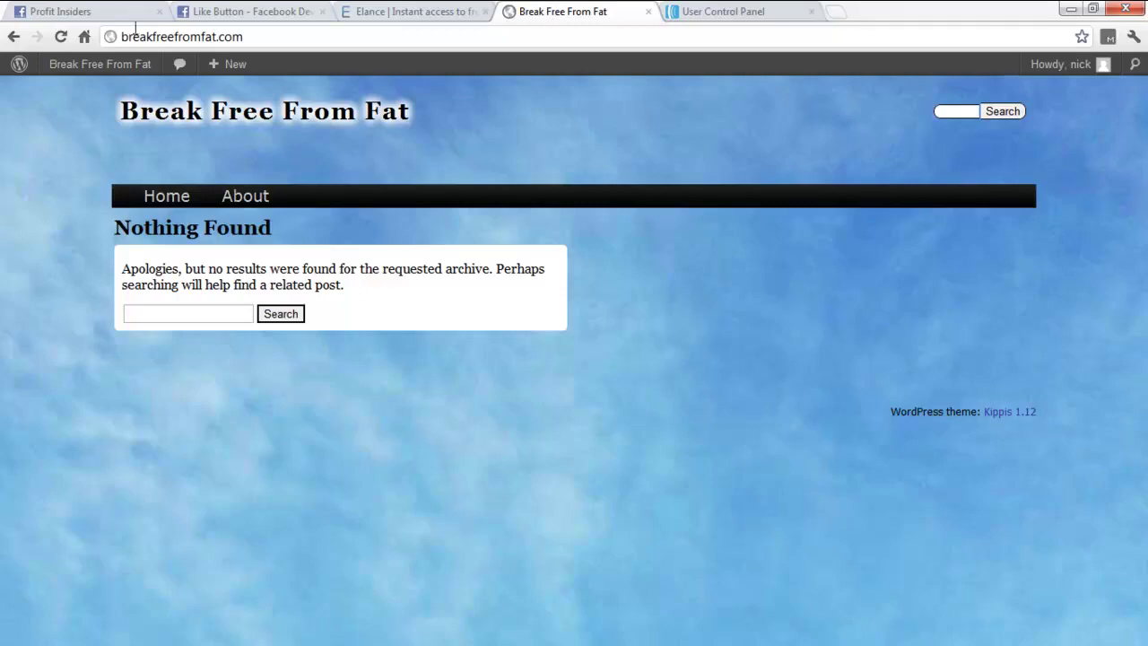
Step: Return the address bar to breakfreefromfat.com and open the site's WordPress admin Dashboard
{"action": "left_click", "coordinate": [259, 38]}
{"action": "left_click", "coordinate": [258, 38]}
{"action": "type", "text": "/wp-admin"}
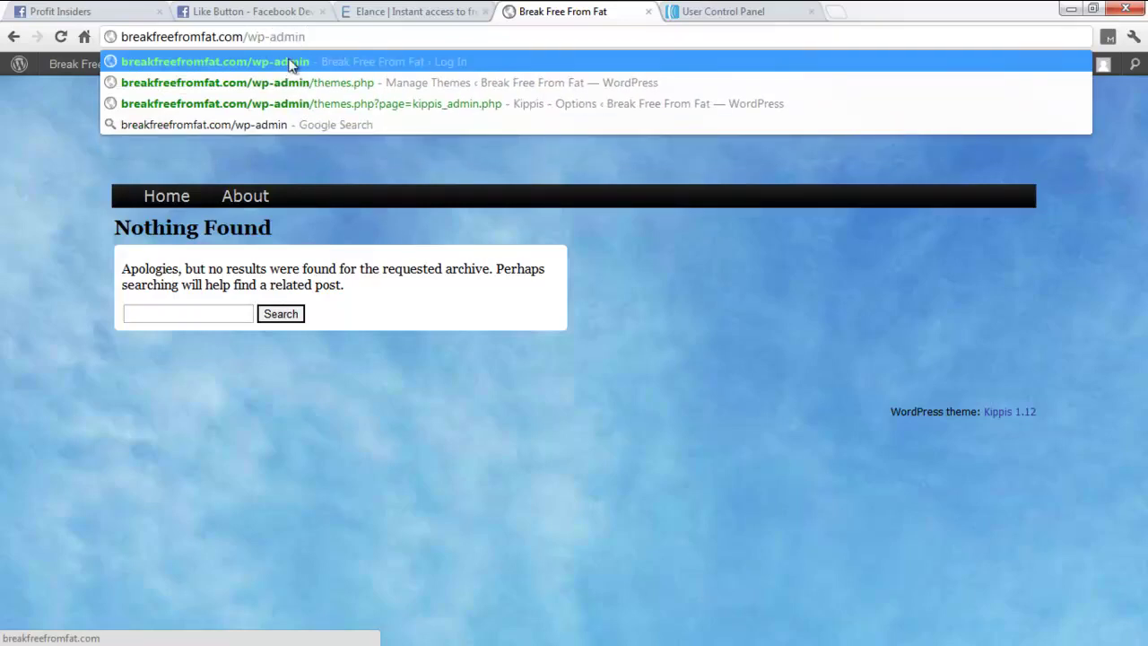
{"action": "key", "text": "BackSpace"}
{"action": "key", "text": "BackSpace"}
{"action": "key", "text": "BackSpace"}
{"action": "key", "text": "BackSpace"}
{"action": "key", "text": "BackSpace"}
{"action": "key", "text": "BackSpace"}
{"action": "key", "text": "BackSpace"}
{"action": "key", "text": "BackSpace"}
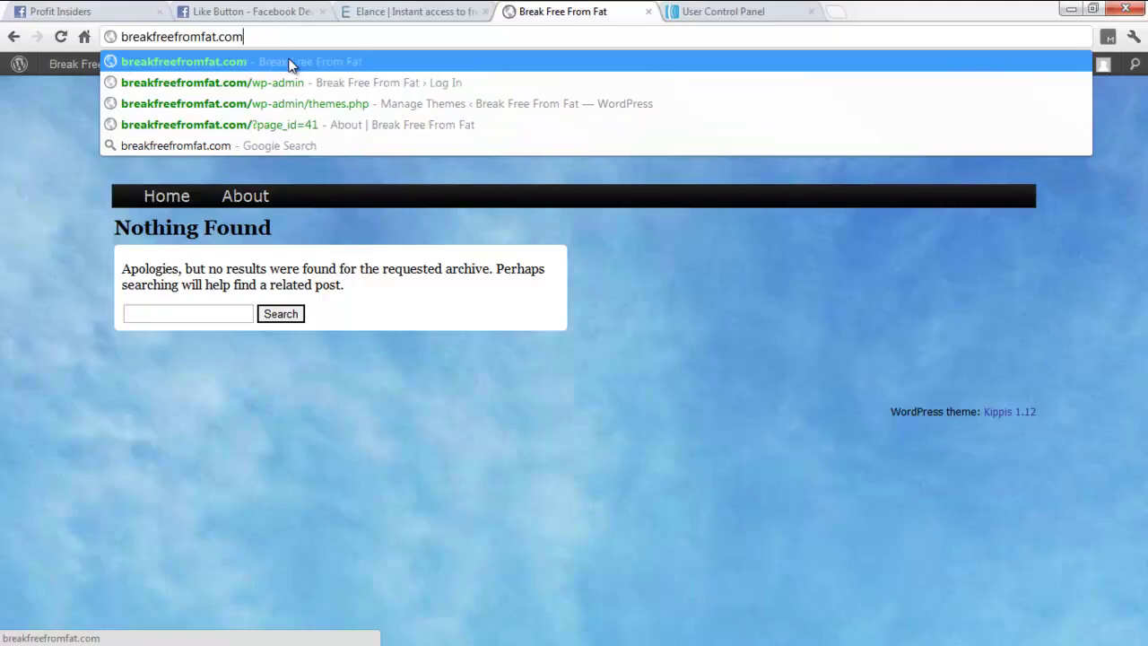
{"action": "left_click", "coordinate": [95, 167]}
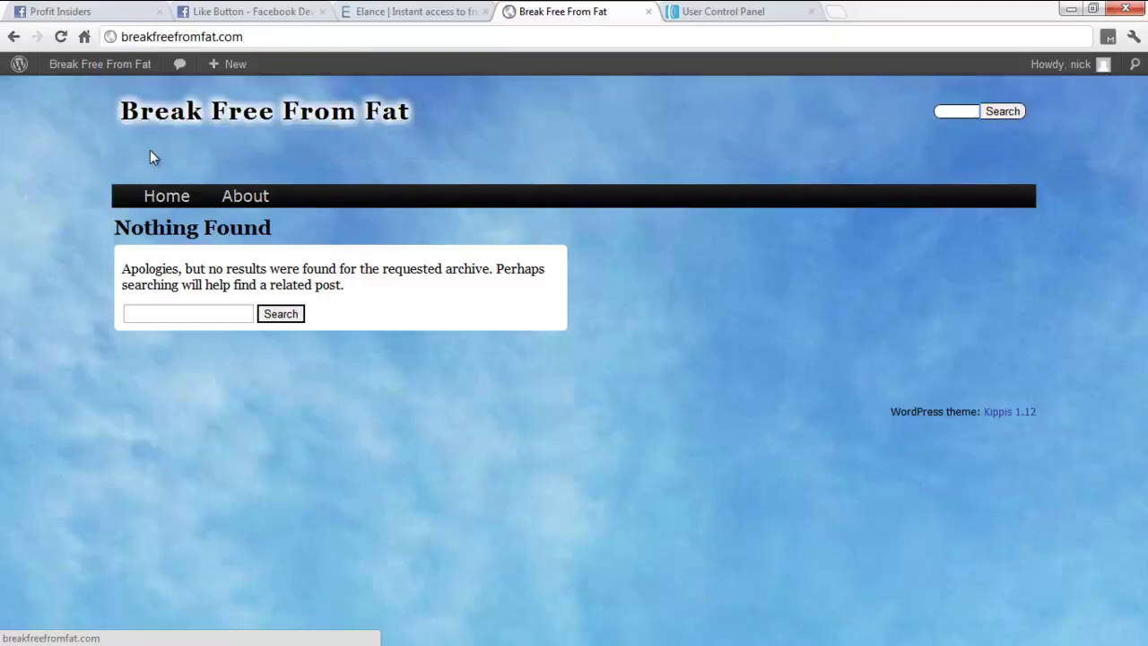
{"action": "left_click", "coordinate": [105, 67]}
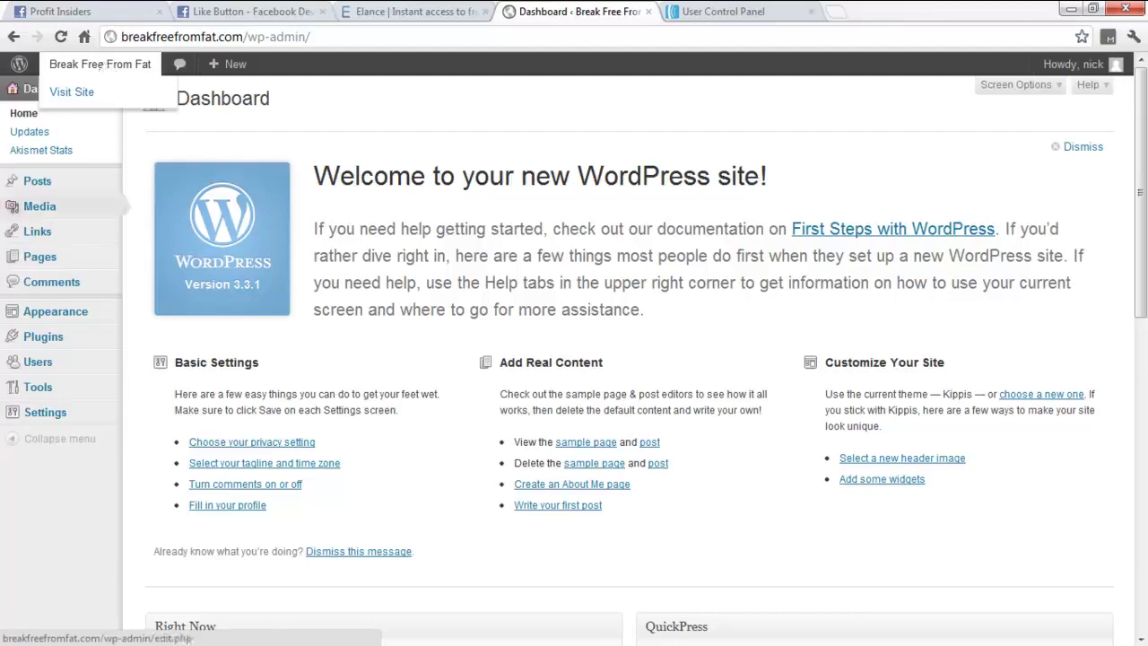
Step: Go to Plugins > Add New in the admin sidebar
{"action": "mouse_move", "coordinate": [38, 344]}
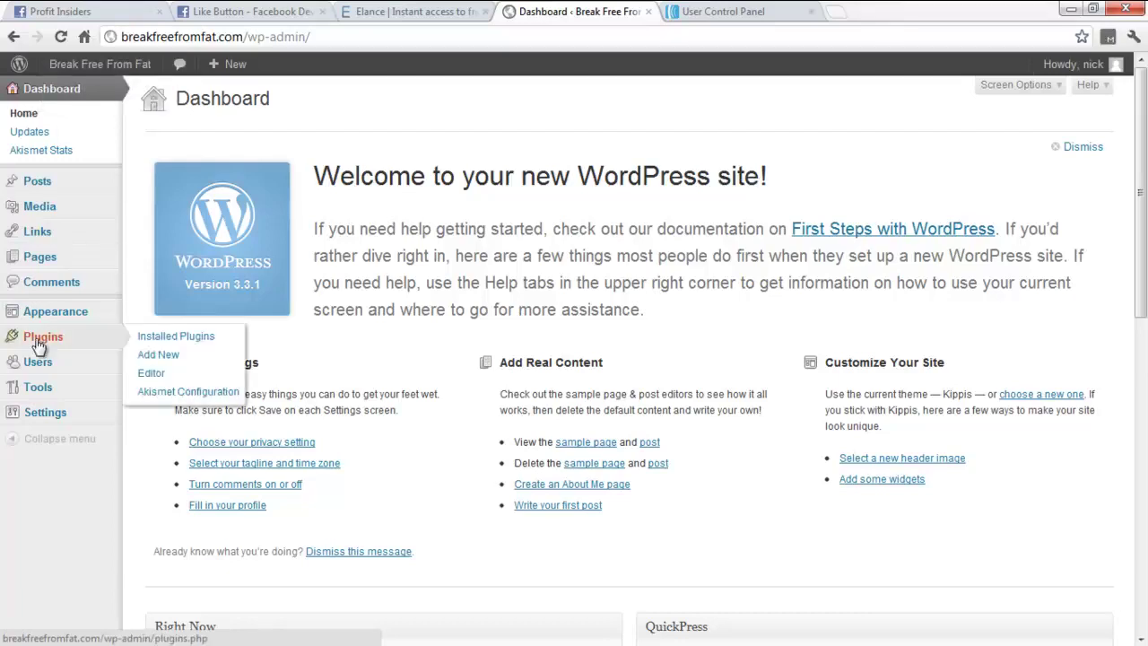
{"action": "left_click", "coordinate": [164, 359]}
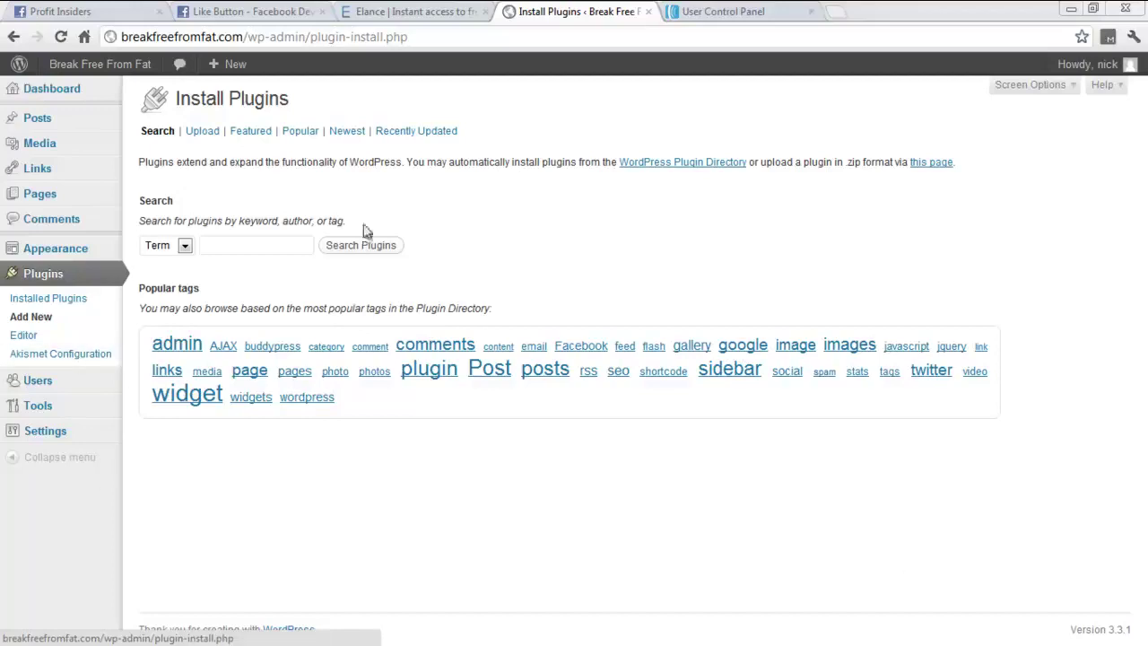
Step: Search the plugin directory for 'Simple Facebook Connect'
{"action": "left_click", "coordinate": [285, 242]}
{"action": "type", "text": "Simple "}
{"action": "type", "text": "Facebook"}
{"action": "type", "text": " Connect"}
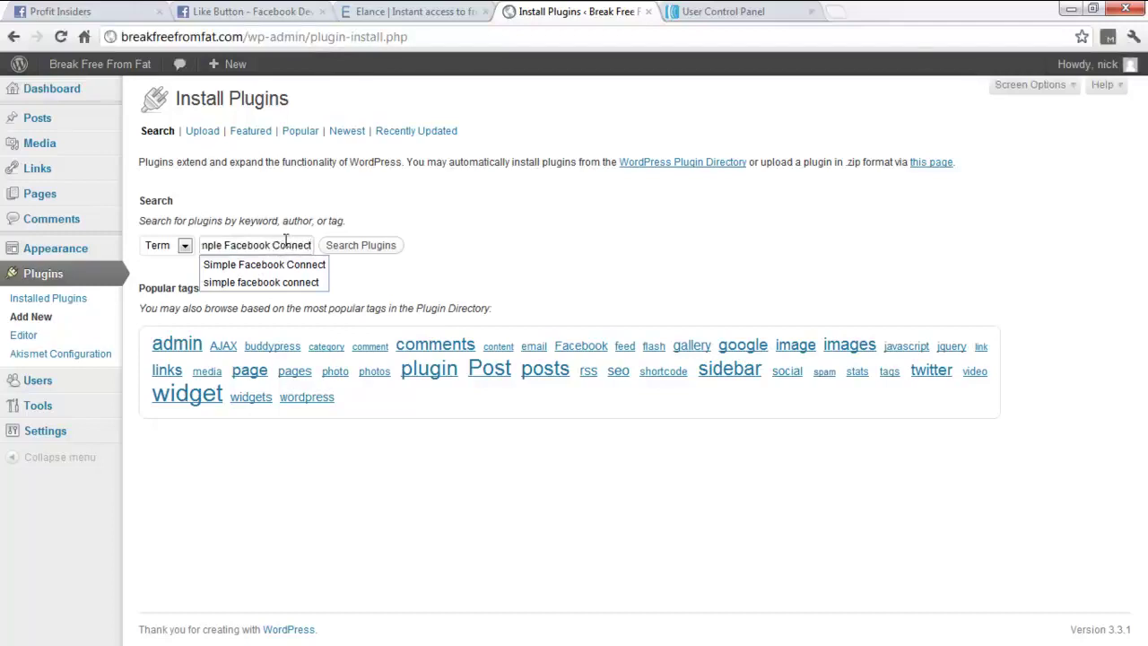
{"action": "left_click", "coordinate": [338, 249]}
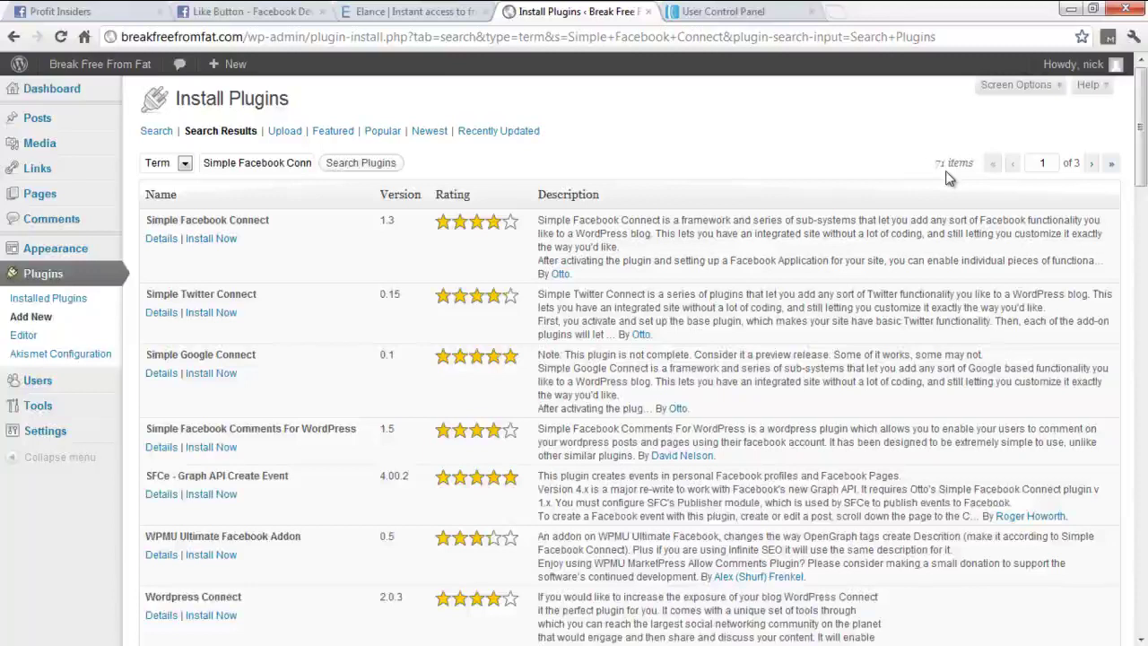
Step: Install and activate the Simple Facebook Connect 1.3 plugin
{"action": "left_click", "coordinate": [215, 238]}
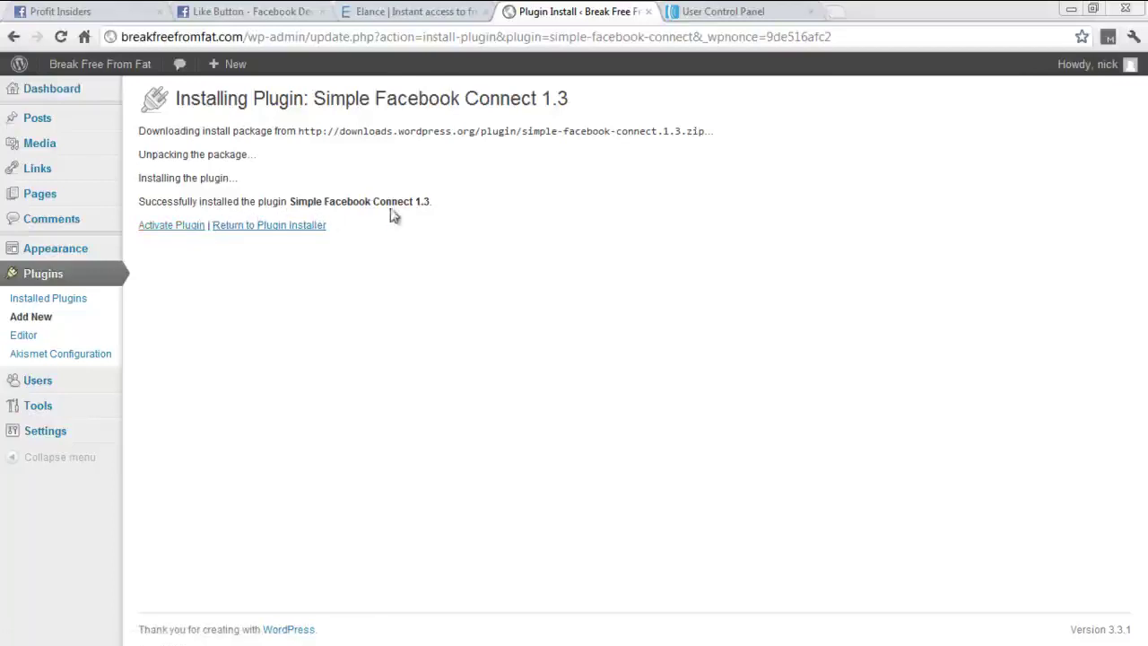
{"action": "left_click", "coordinate": [192, 230]}
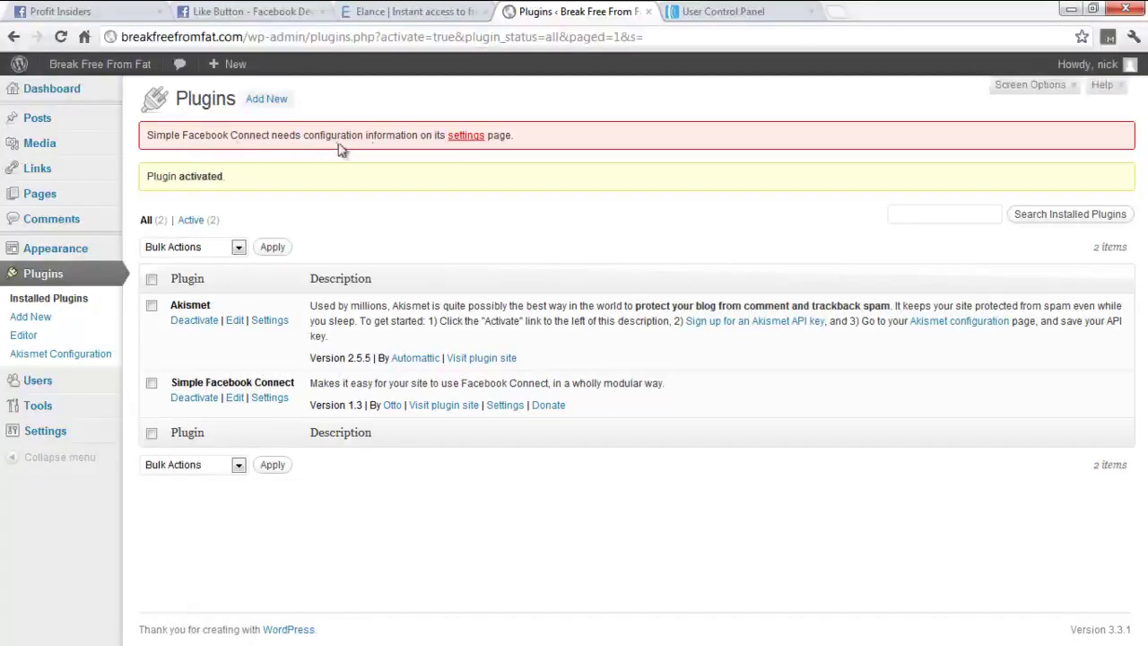
Step: Follow the settings link in the Simple Facebook Connect configuration notice
{"action": "left_click", "coordinate": [462, 140]}
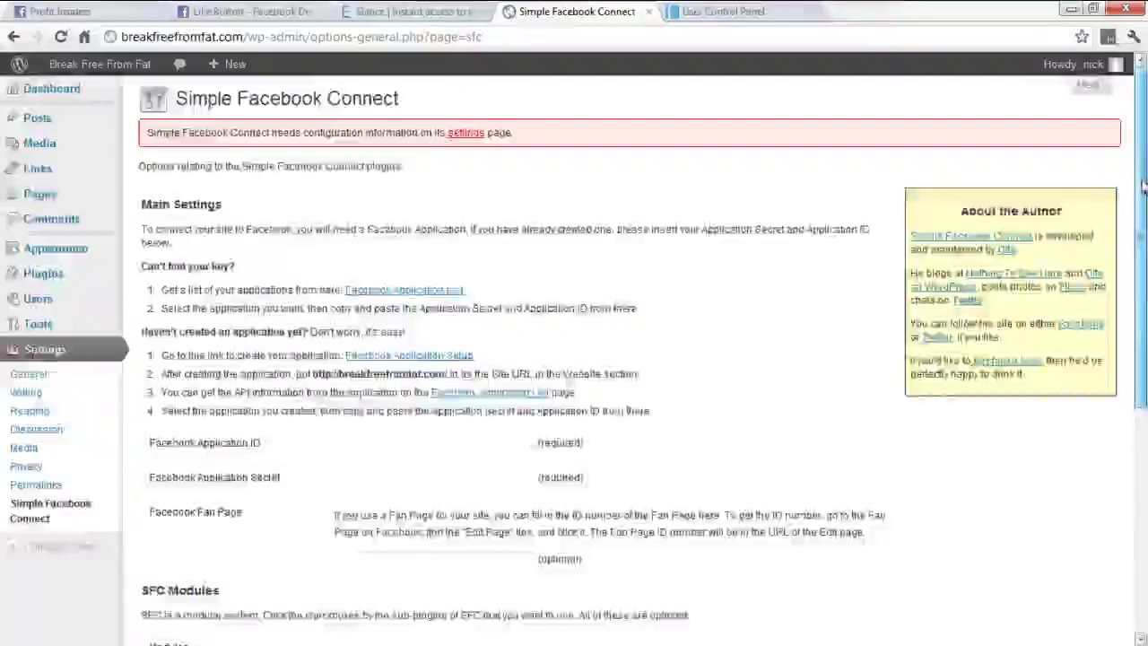
Step: Open the Facebook Application List link under 'Can't find your key?' in the plugin settings
{"action": "left_click_drag", "start_coordinate": [1144, 186], "coordinate": [1140, 254]}
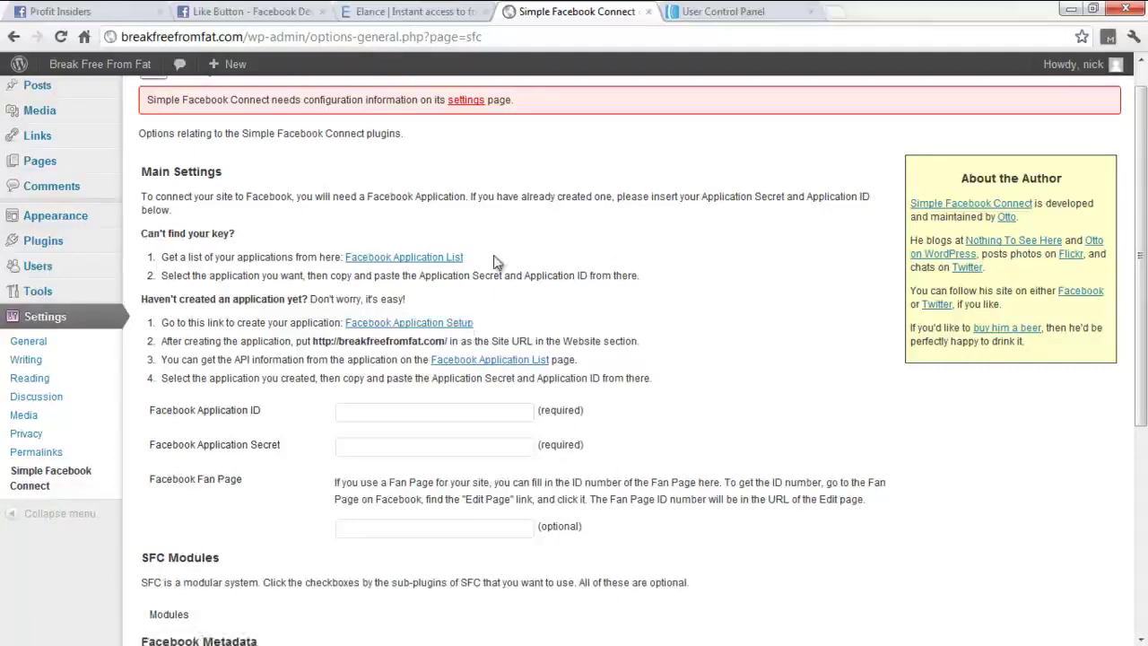
{"action": "left_click", "coordinate": [411, 260]}
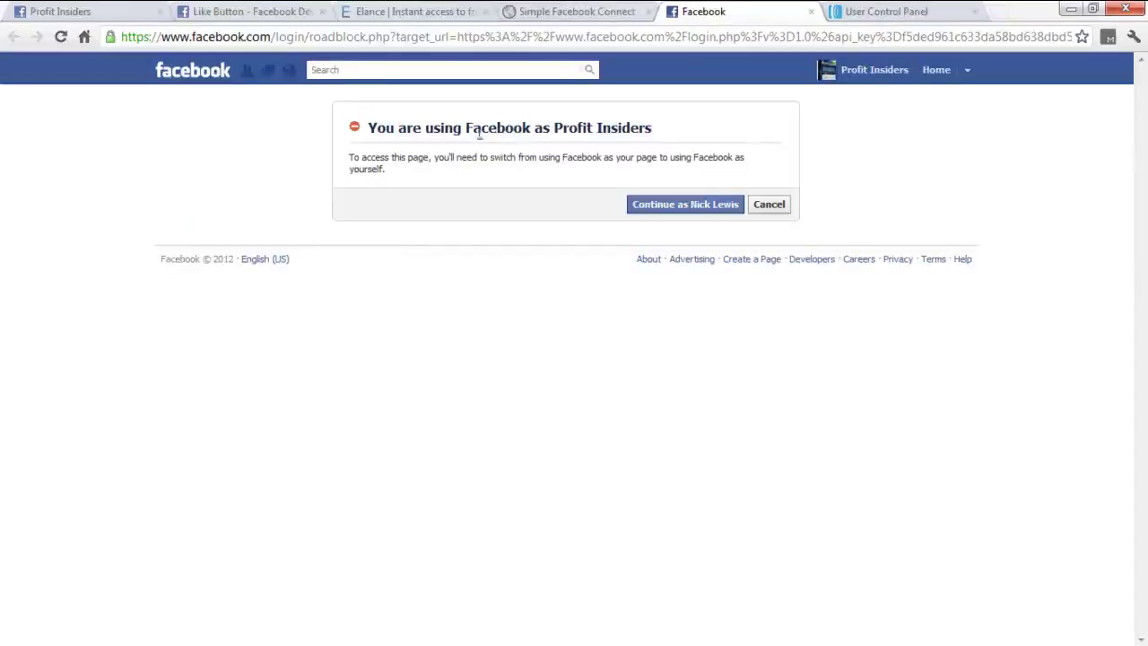
Step: Switch to the personal Facebook account and start a new app on the Apps page
{"action": "left_click", "coordinate": [676, 214]}
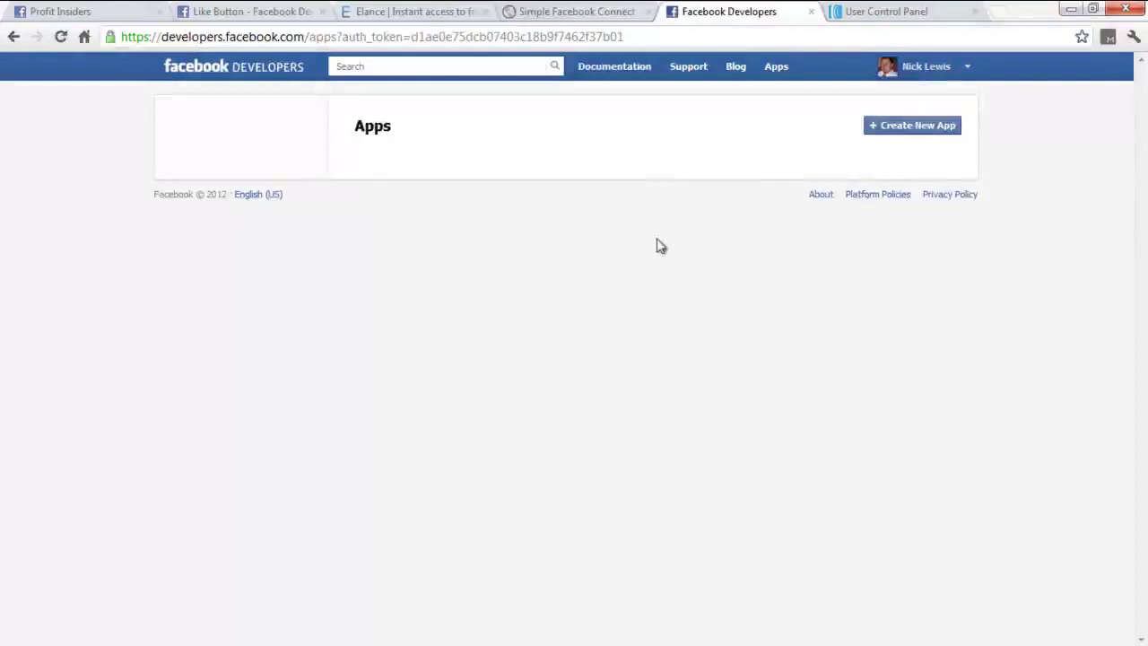
{"action": "left_click", "coordinate": [900, 128]}
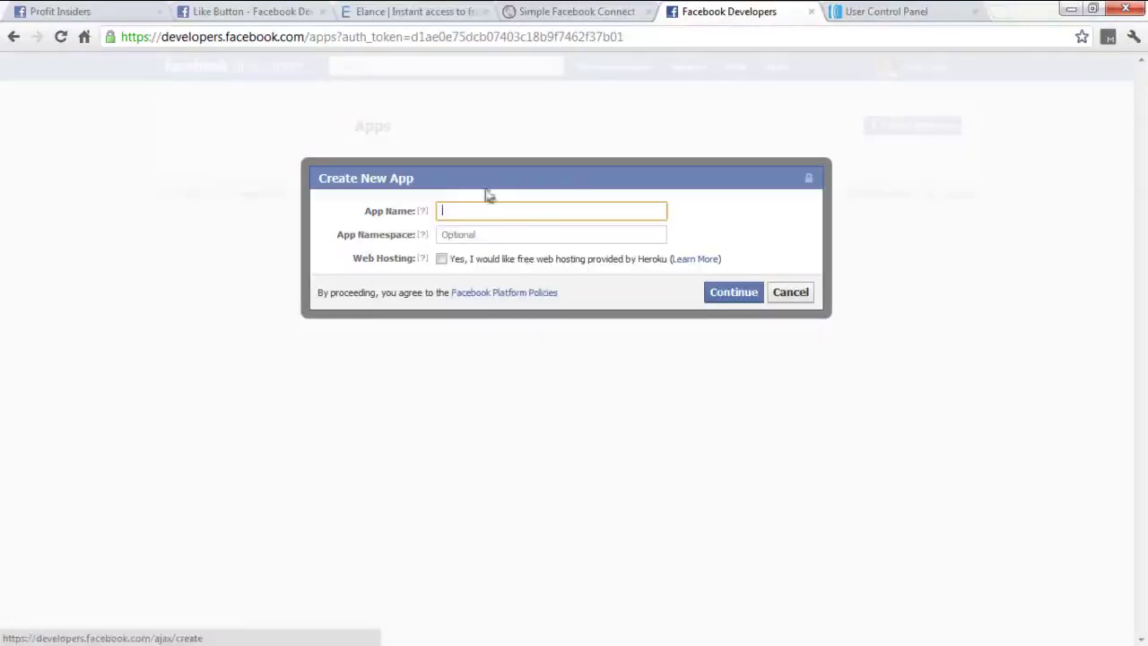
Step: Name the new app 'Break Free From Fat', continue, and enter the security check text
{"action": "left_click", "coordinate": [467, 211]}
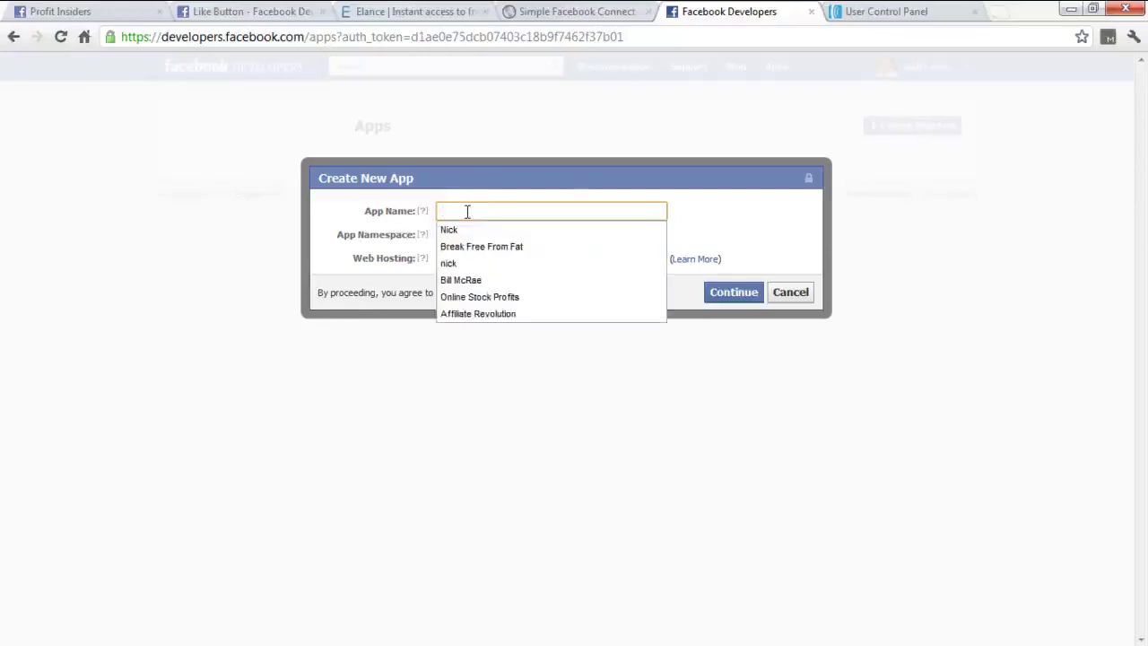
{"action": "type", "text": "Breat"}
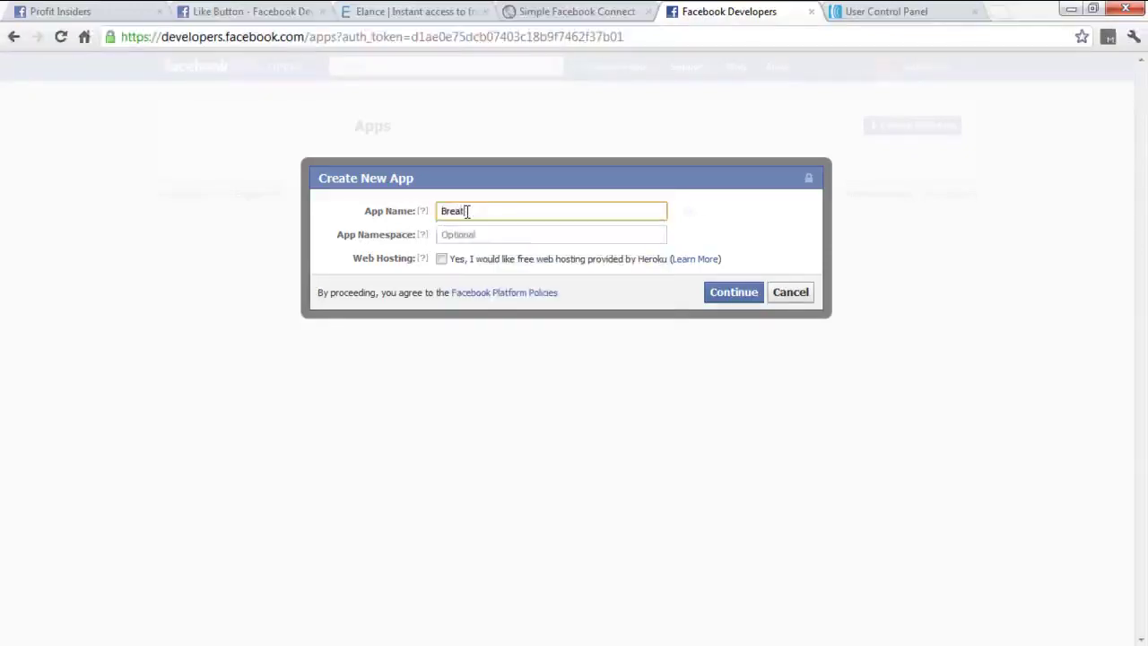
{"action": "key", "text": "BackSpace"}
{"action": "type", "text": "k Free From Fat"}
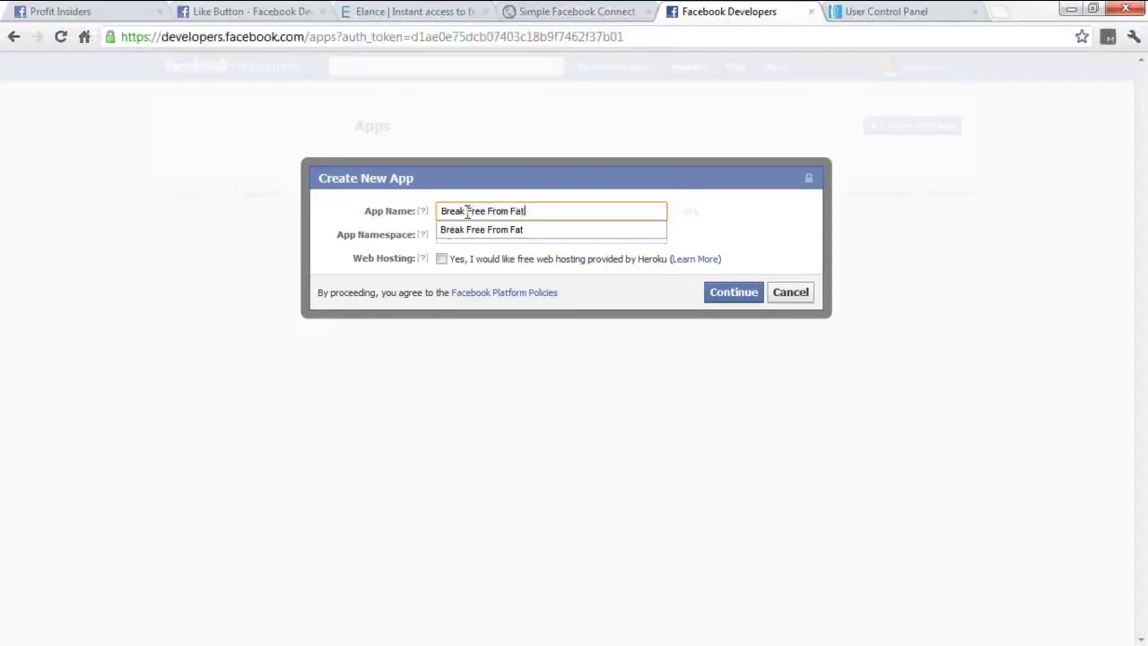
{"action": "left_click", "coordinate": [776, 239]}
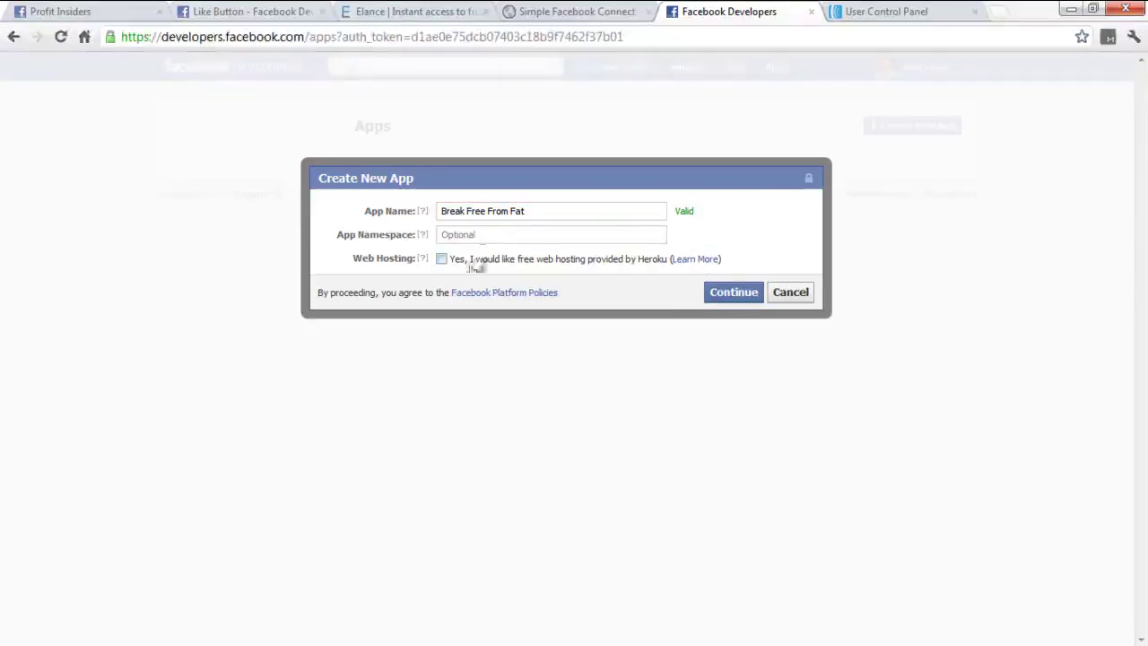
{"action": "left_click", "coordinate": [732, 293]}
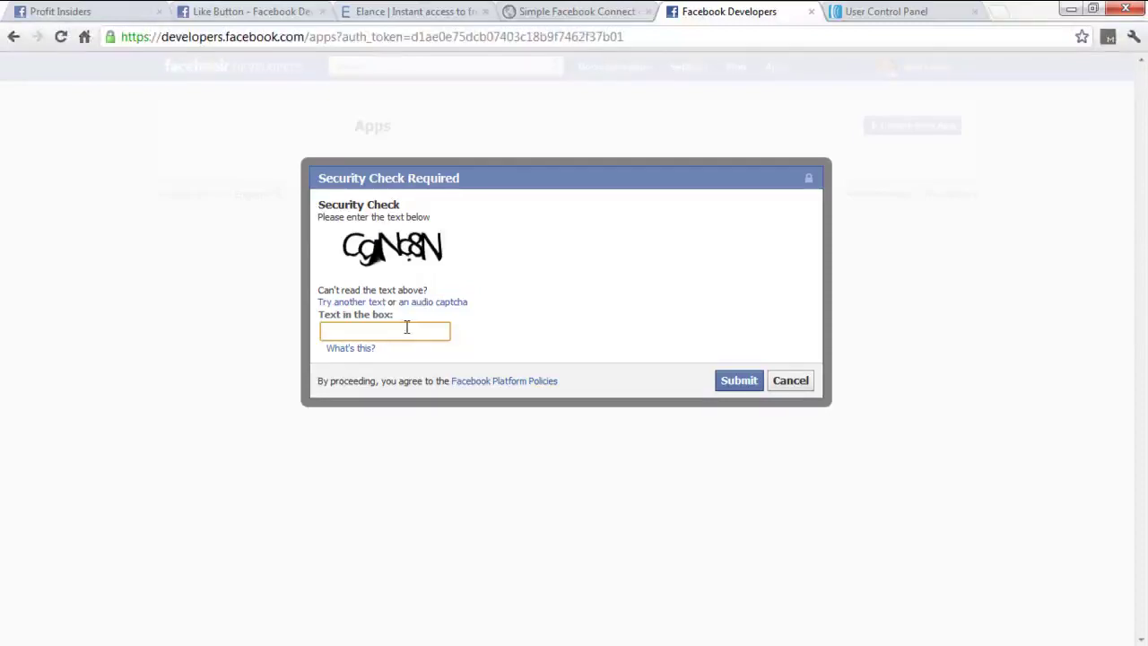
{"action": "type", "text": "CgNc8N"}
{"action": "left_click", "coordinate": [737, 385]}
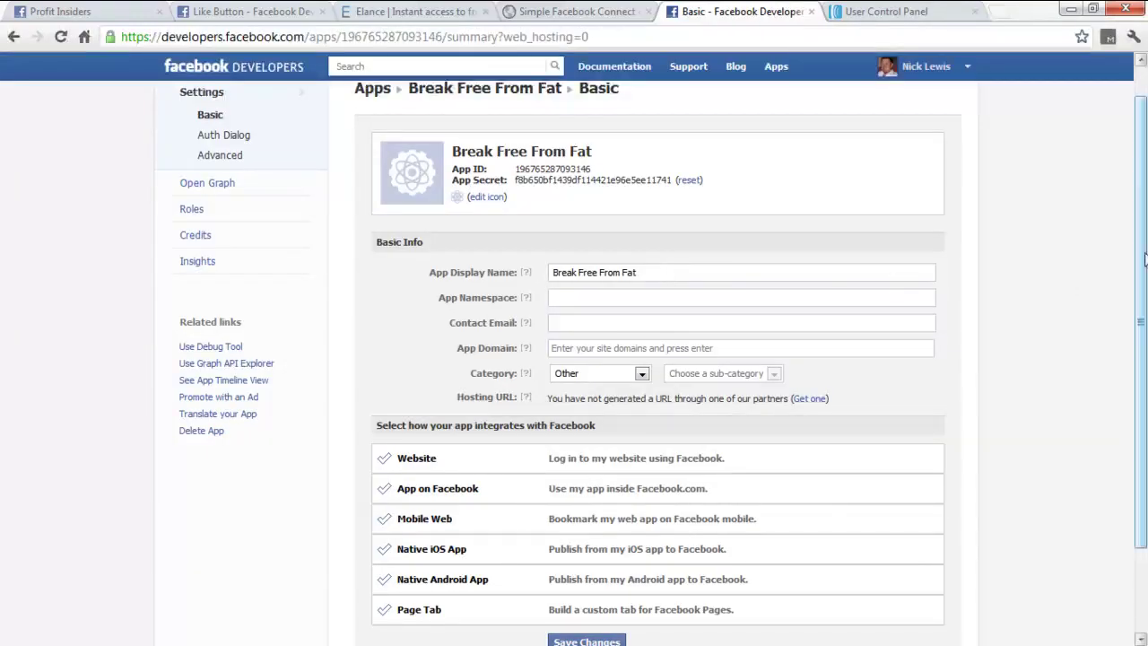
{"action": "left_click_drag", "start_coordinate": [1144, 259], "coordinate": [1142, 326]}
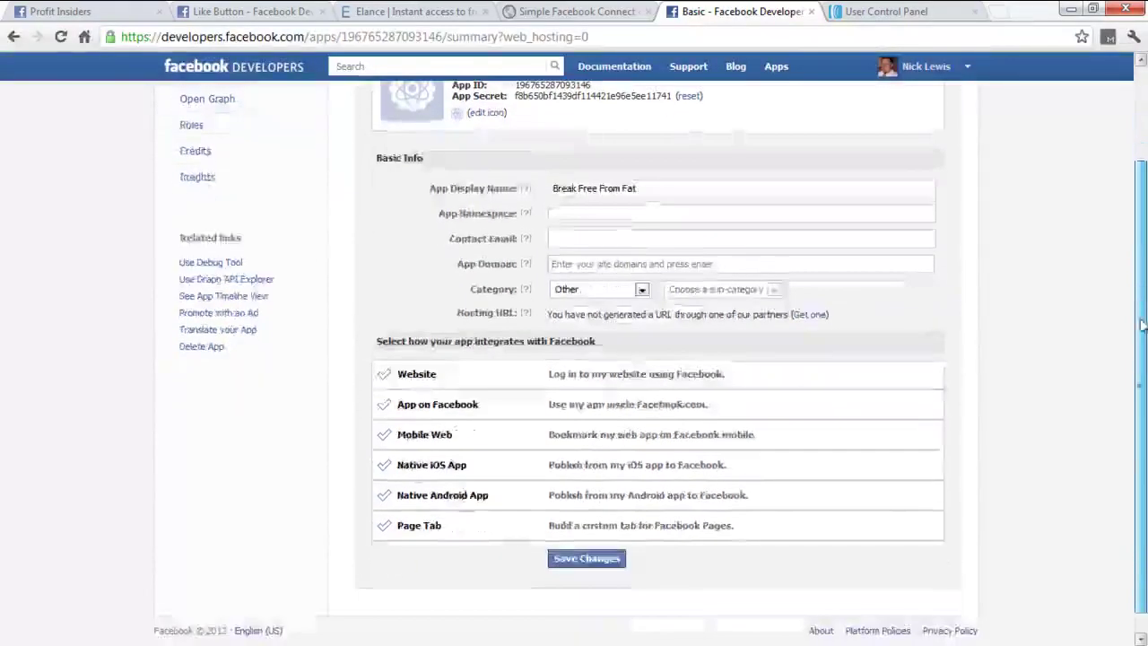
{"action": "left_click", "coordinate": [586, 385]}
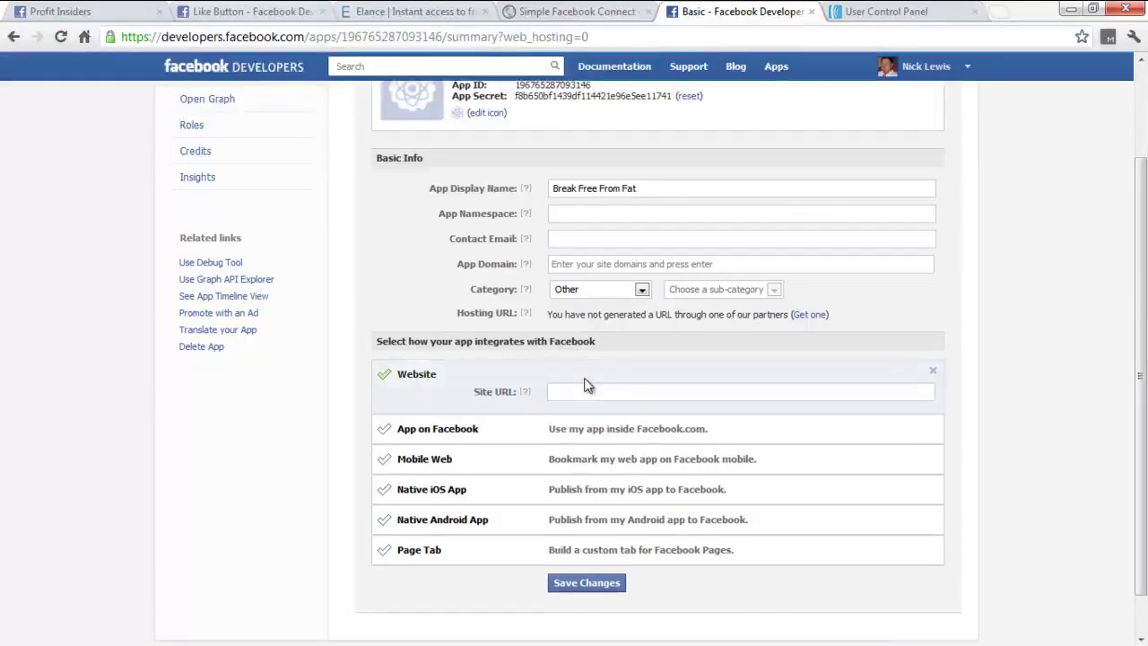
{"action": "left_click", "coordinate": [588, 386]}
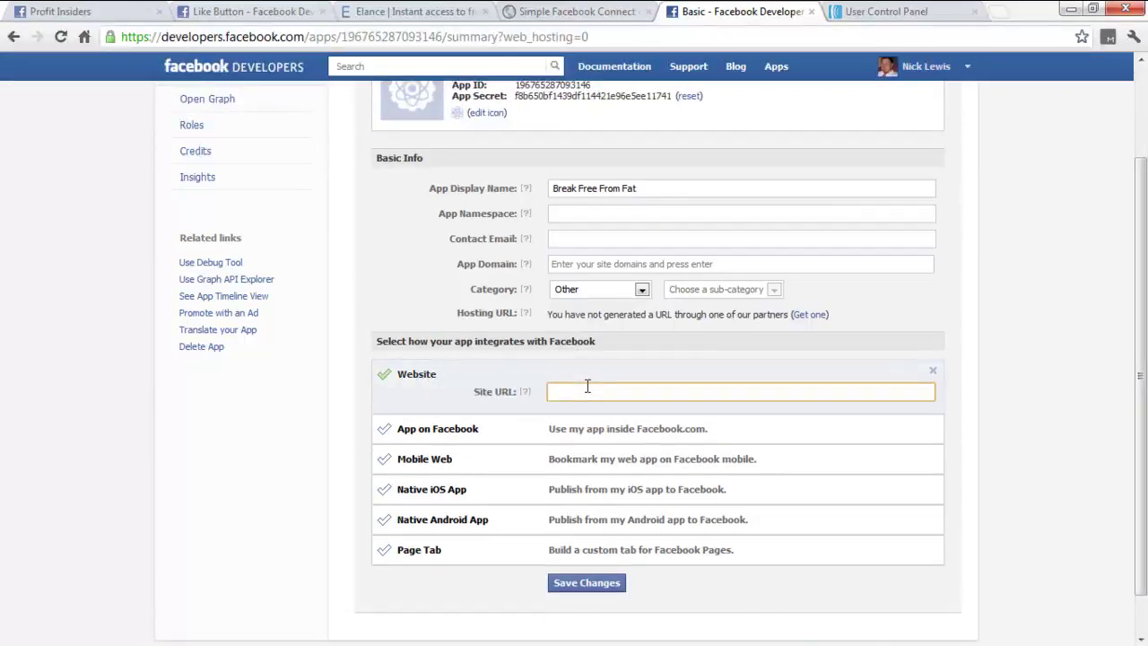
{"action": "type", "text": "http"}
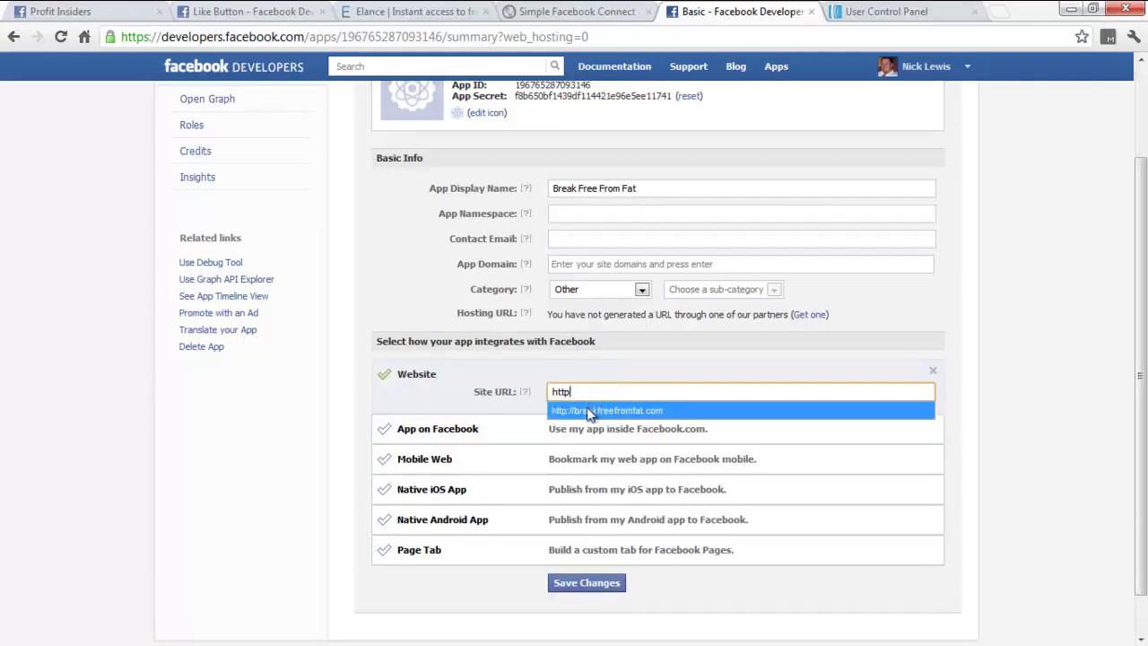
{"action": "left_click", "coordinate": [589, 412]}
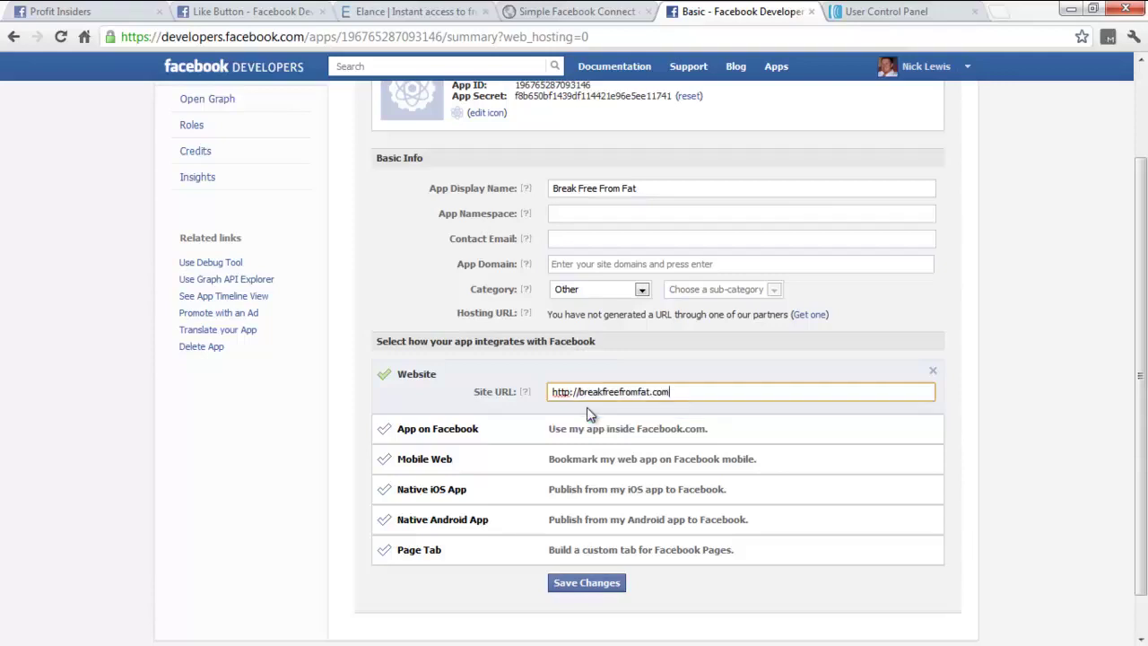
{"action": "left_click", "coordinate": [604, 584]}
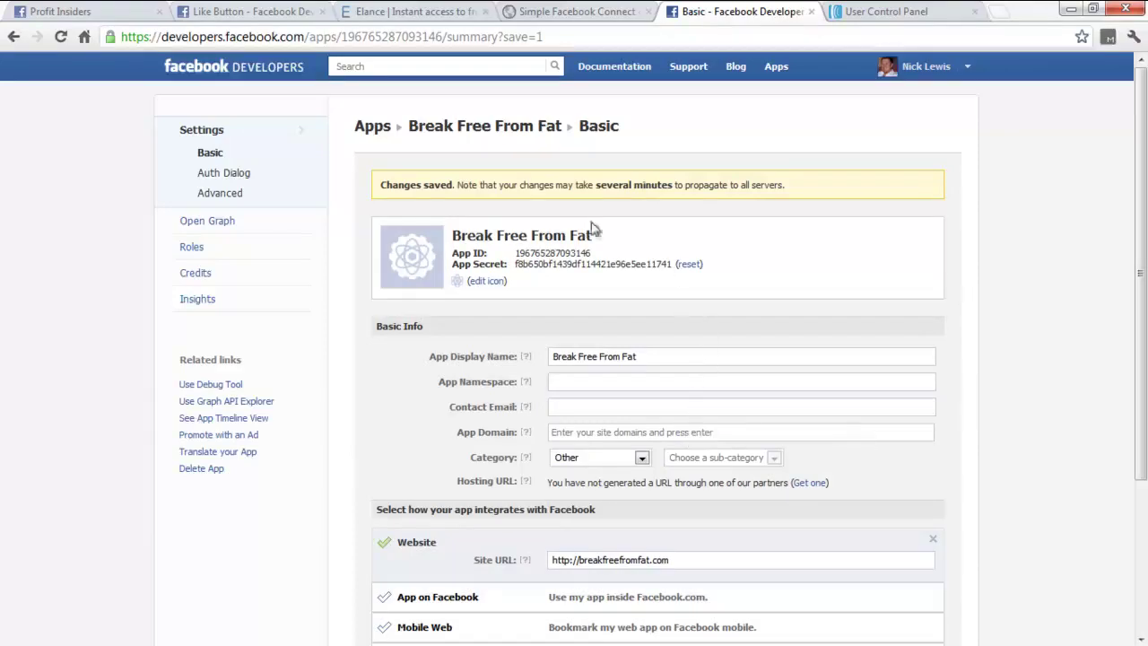
{"action": "left_click_drag", "start_coordinate": [1140, 239], "coordinate": [1132, 296]}
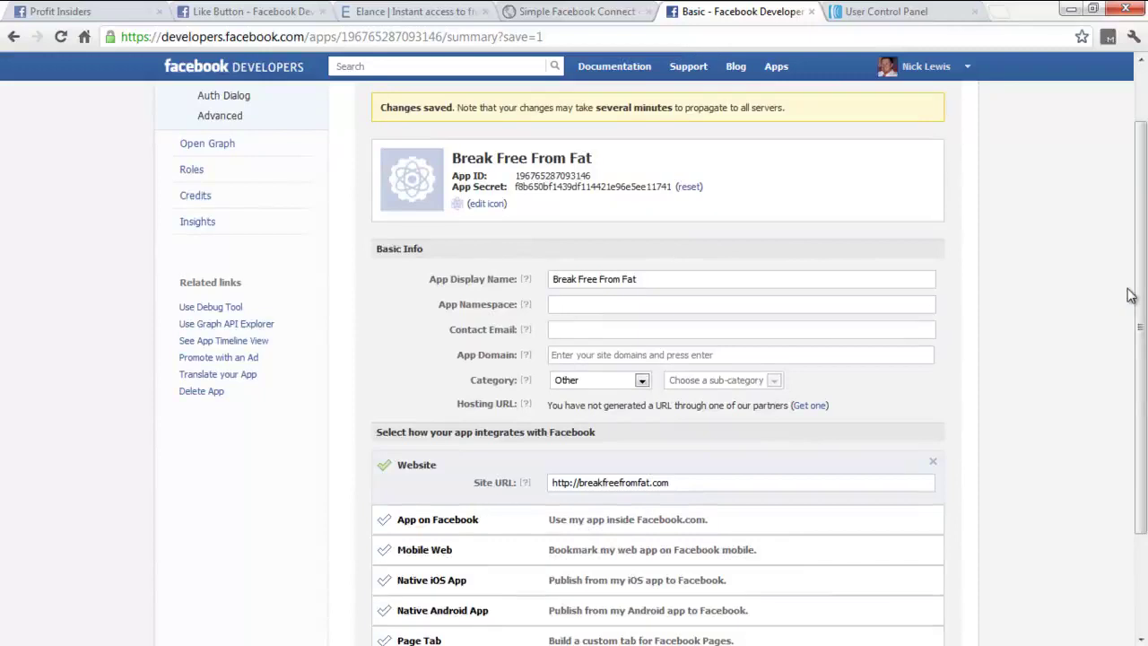
{"action": "left_click_drag", "start_coordinate": [1140, 401], "coordinate": [1141, 355]}
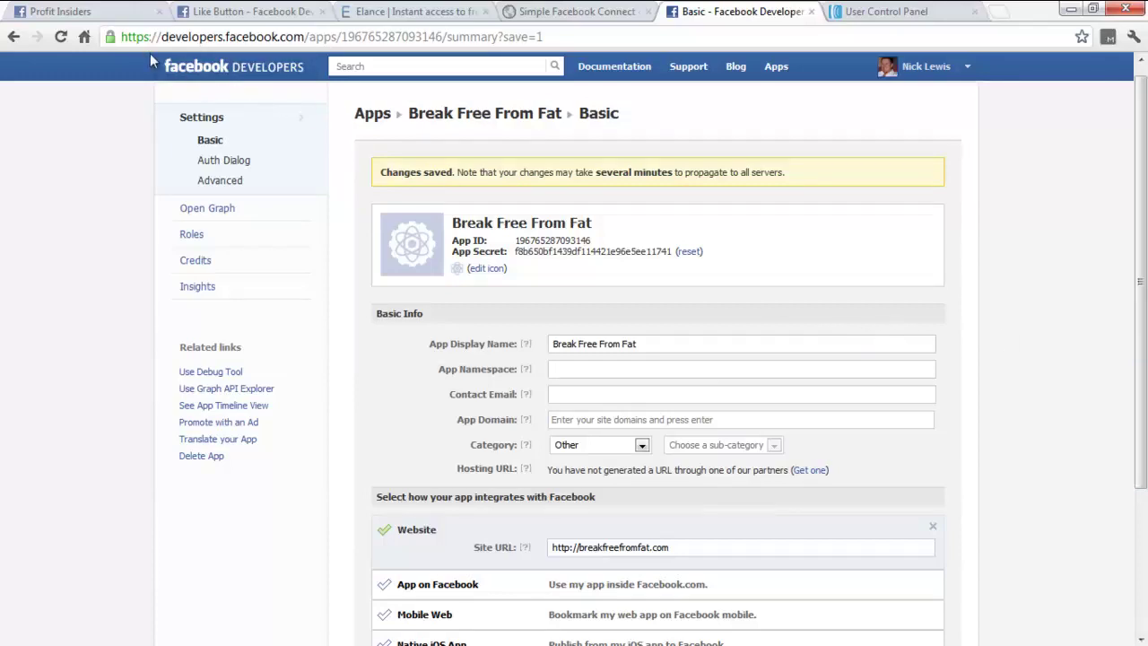
Step: Close the Like Button documentation and Elance browser tabs
{"action": "left_click", "coordinate": [99, 10]}
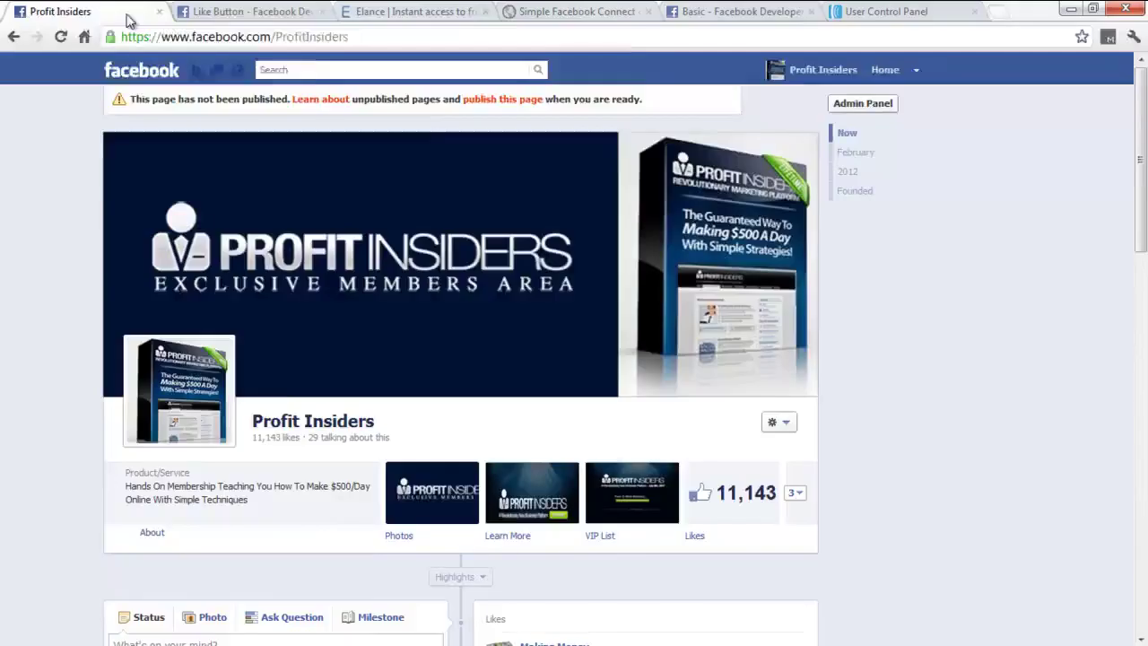
{"action": "left_click", "coordinate": [251, 11]}
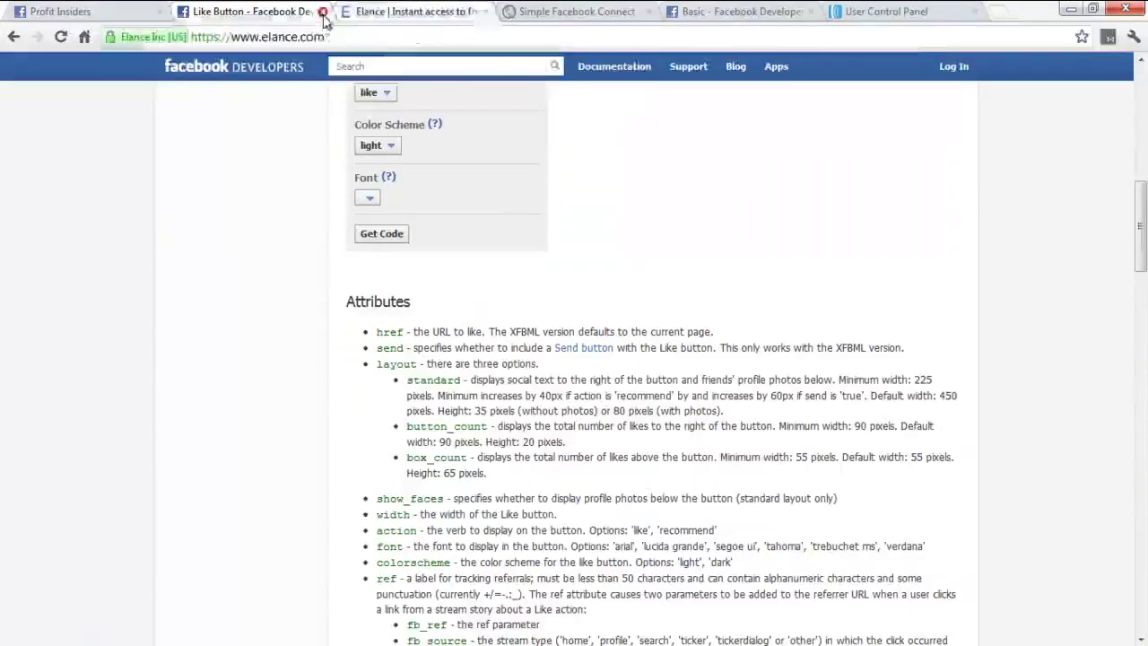
{"action": "left_click", "coordinate": [322, 12]}
{"action": "left_click", "coordinate": [322, 12]}
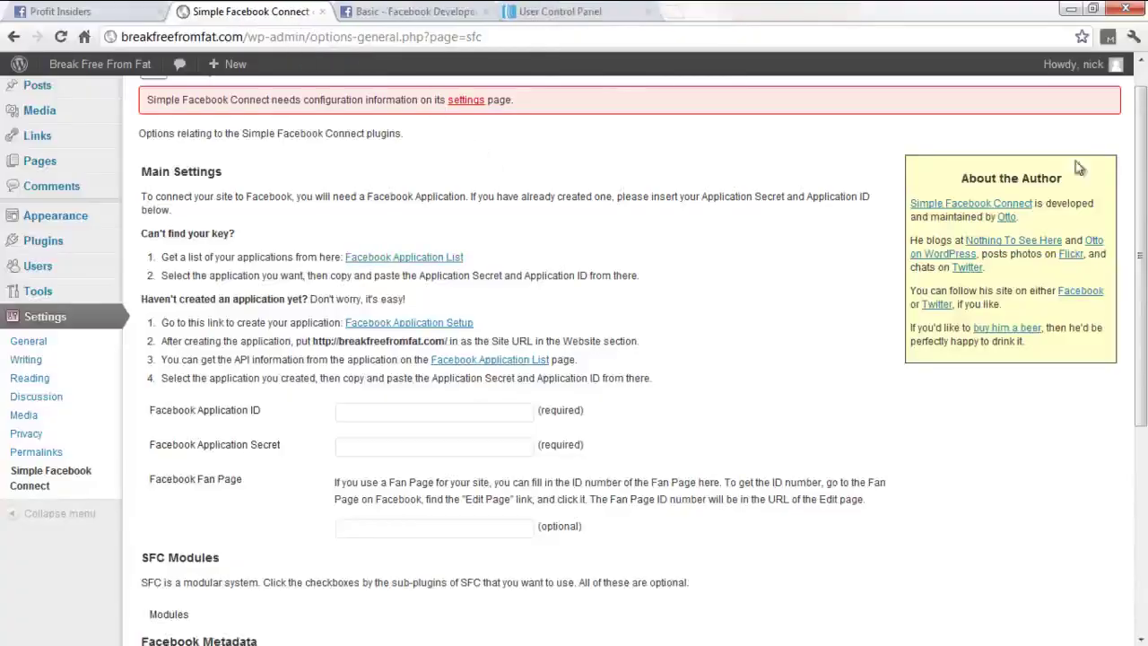
{"action": "scroll", "coordinate": [866, 240], "scroll_direction": "down", "scroll_amount": 1}
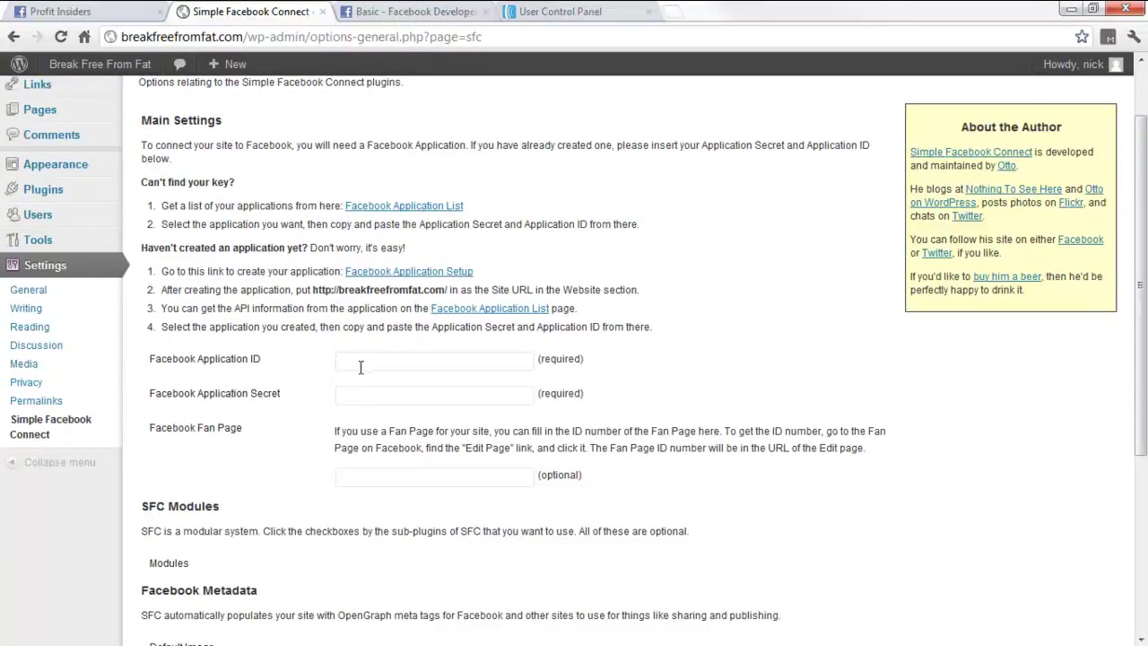
Step: Copy the App ID from the app's Basic settings into Facebook Application ID
{"action": "left_click", "coordinate": [425, 21]}
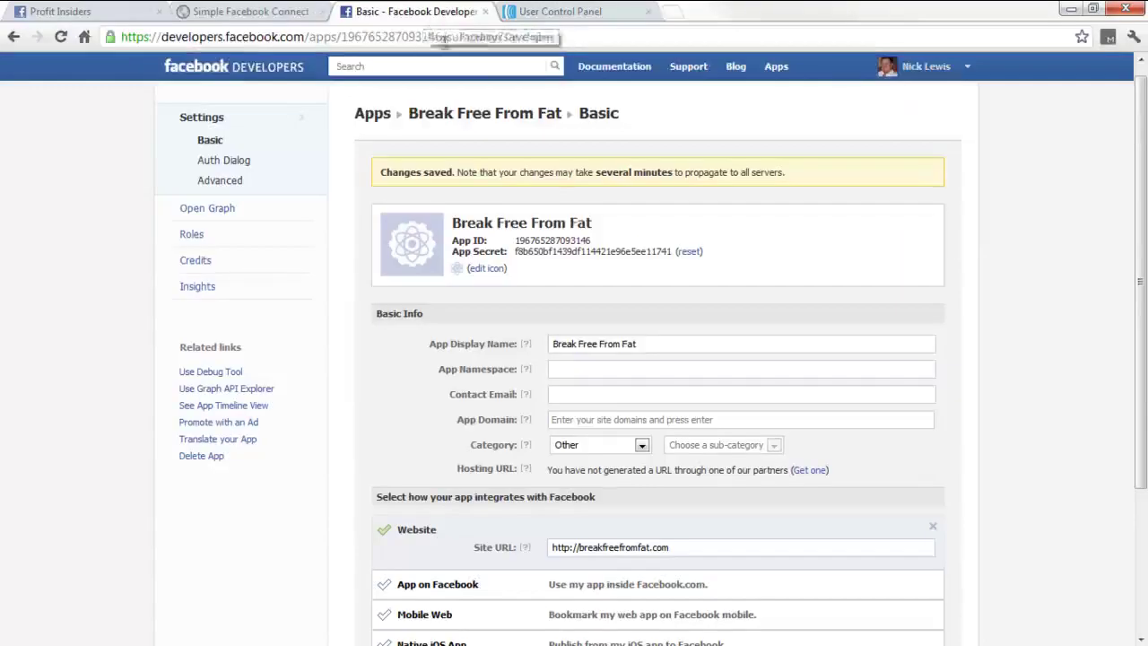
{"action": "double_click", "coordinate": [557, 240]}
{"action": "right_click", "coordinate": [558, 240]}
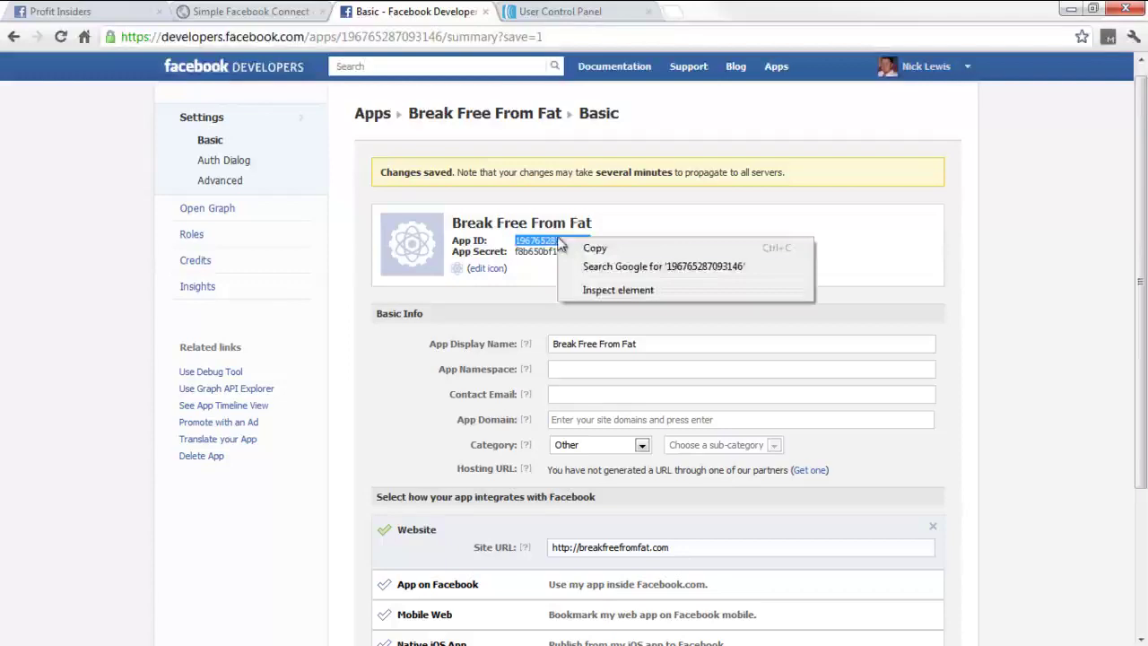
{"action": "left_click", "coordinate": [585, 248]}
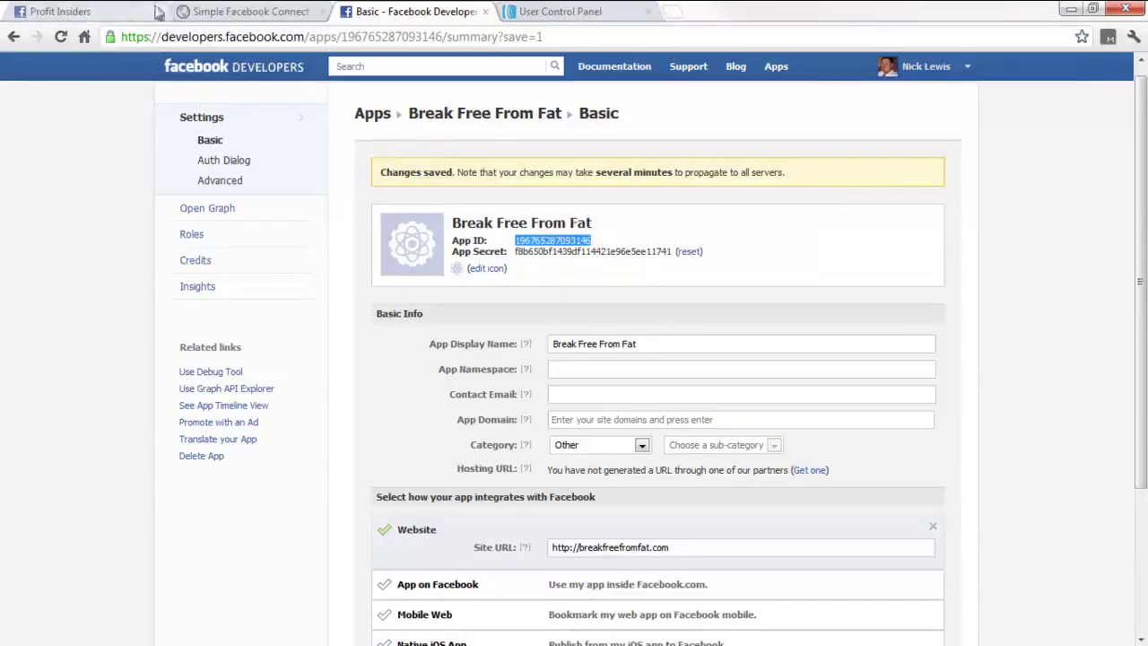
{"action": "left_click", "coordinate": [219, 11]}
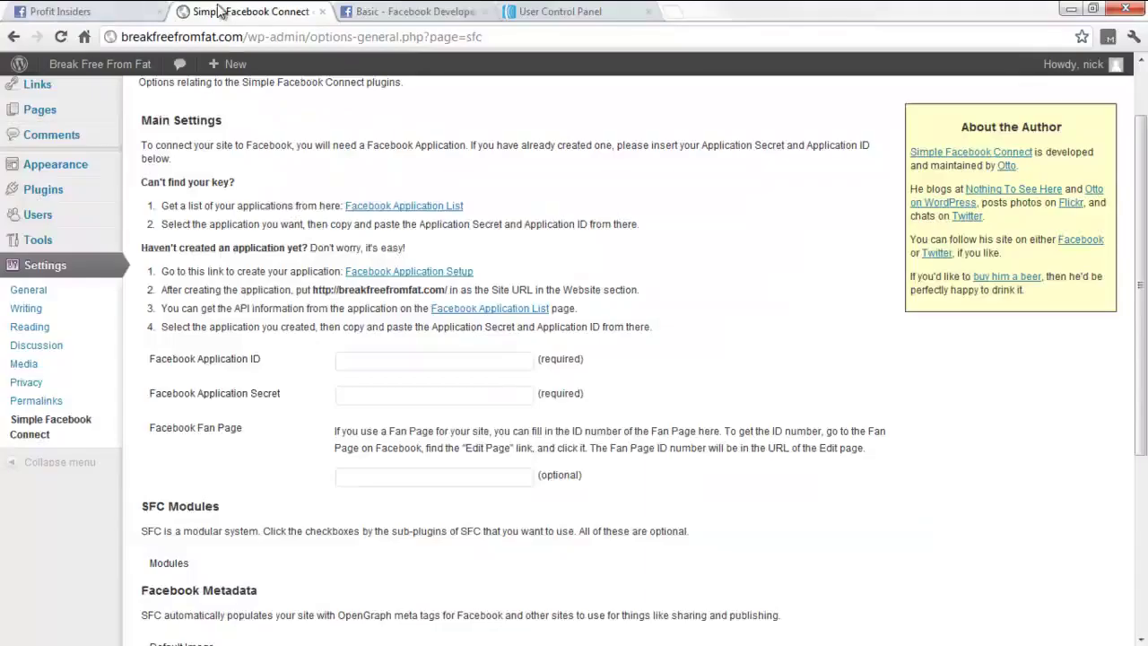
{"action": "right_click", "coordinate": [381, 358]}
{"action": "left_click", "coordinate": [440, 439]}
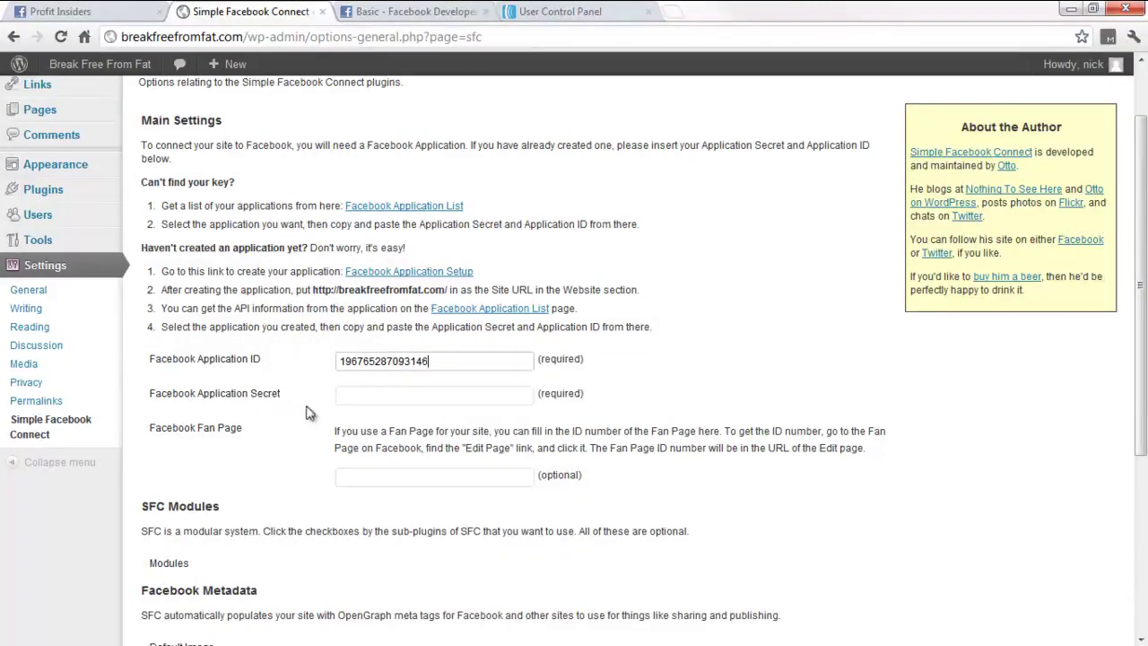
{"action": "left_click", "coordinate": [411, 12]}
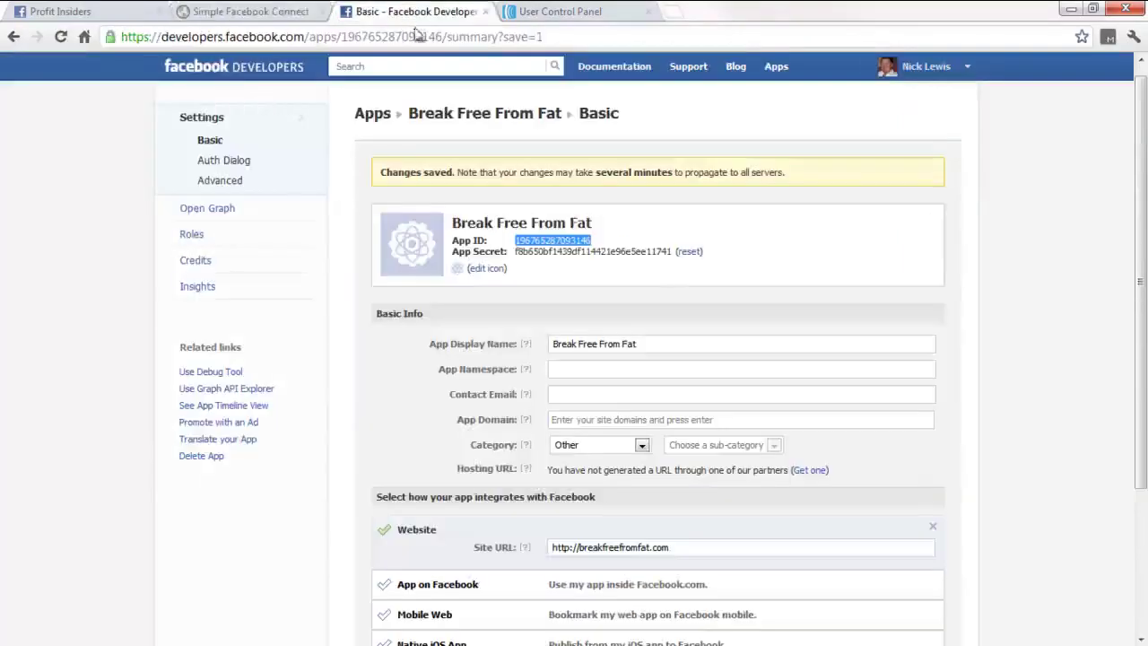
Step: Copy the App Secret into Facebook Application Secret, then switch to the Profit Insiders page
{"action": "double_click", "coordinate": [567, 253]}
{"action": "right_click", "coordinate": [567, 253]}
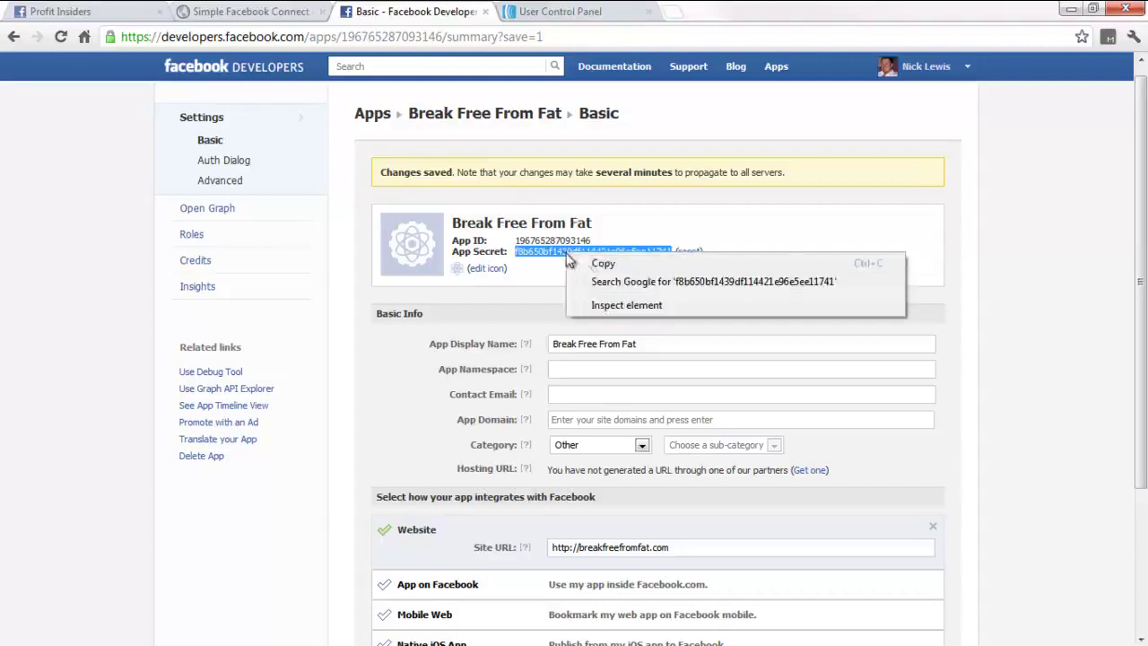
{"action": "left_click", "coordinate": [599, 261]}
{"action": "left_click", "coordinate": [255, 12]}
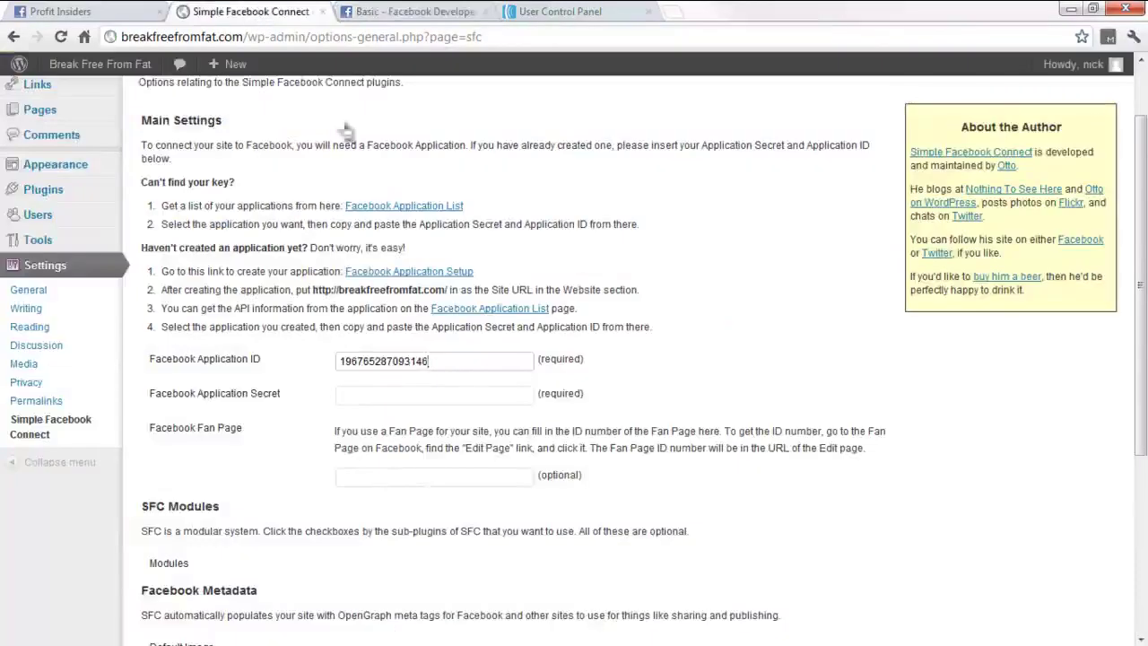
{"action": "left_click", "coordinate": [400, 394]}
{"action": "right_click", "coordinate": [399, 394]}
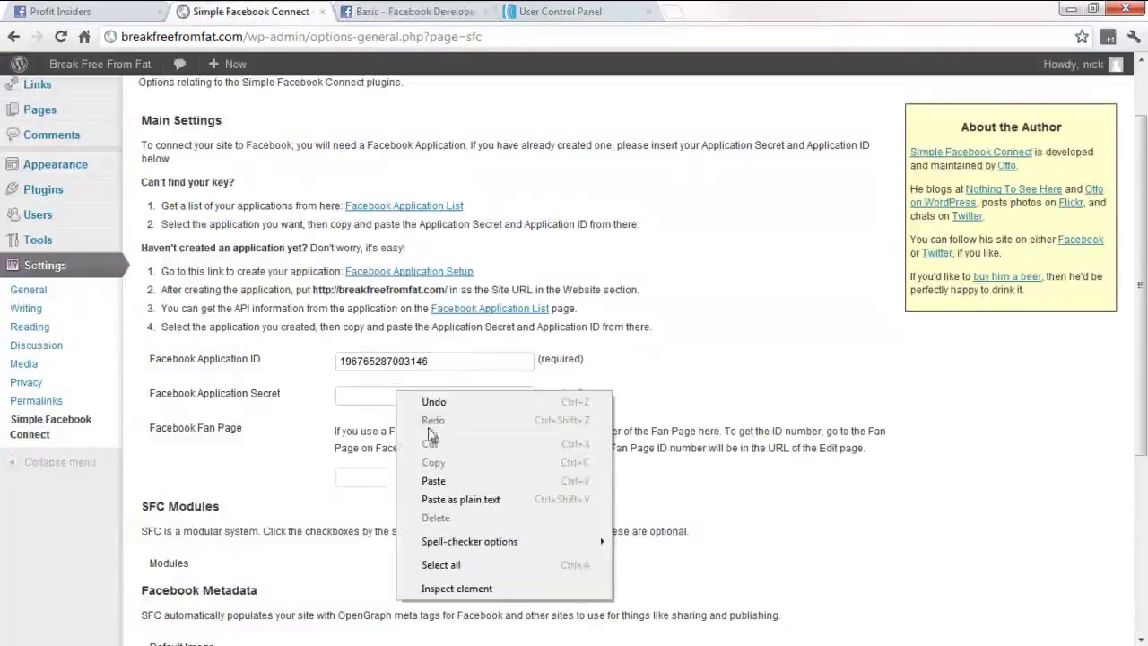
{"action": "left_click", "coordinate": [435, 481]}
{"action": "left_click_drag", "start_coordinate": [1141, 296], "coordinate": [1144, 339]}
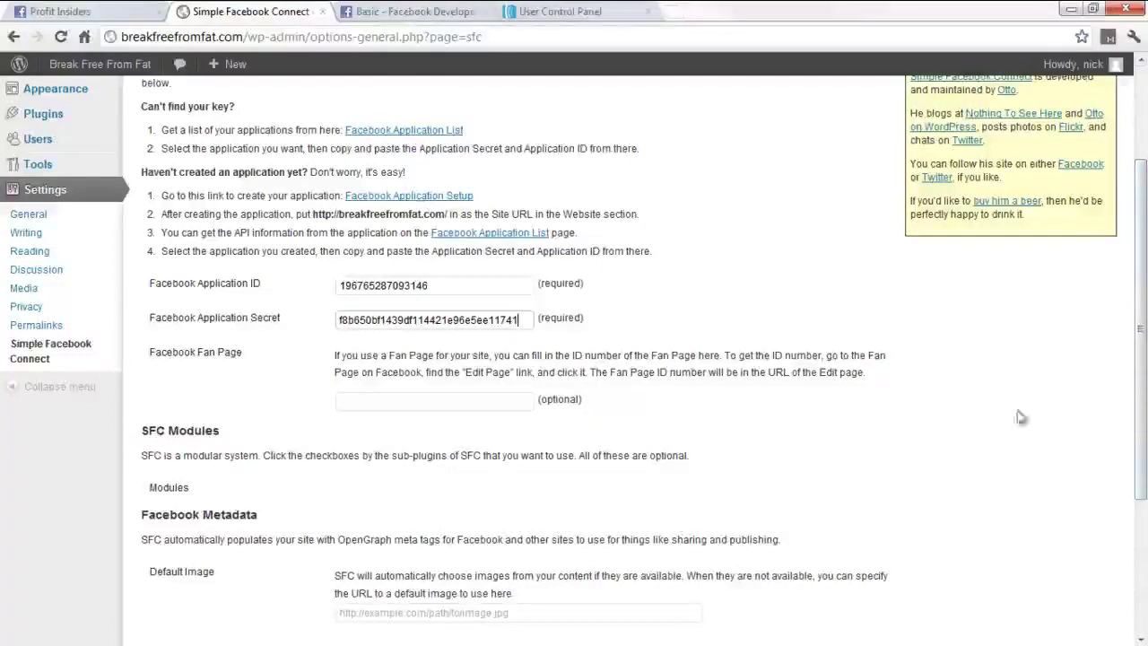
{"action": "left_click", "coordinate": [125, 11]}
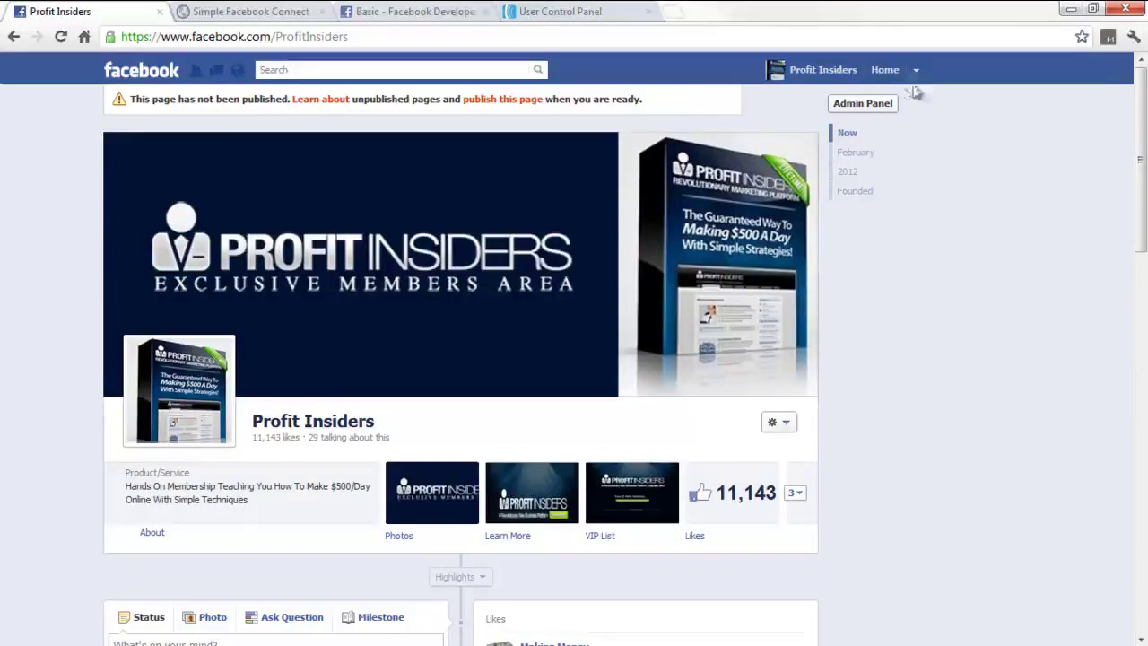
Step: Open the Profit Insiders page's edit settings from its admin panel, dismissing the error
{"action": "left_click", "coordinate": [859, 104]}
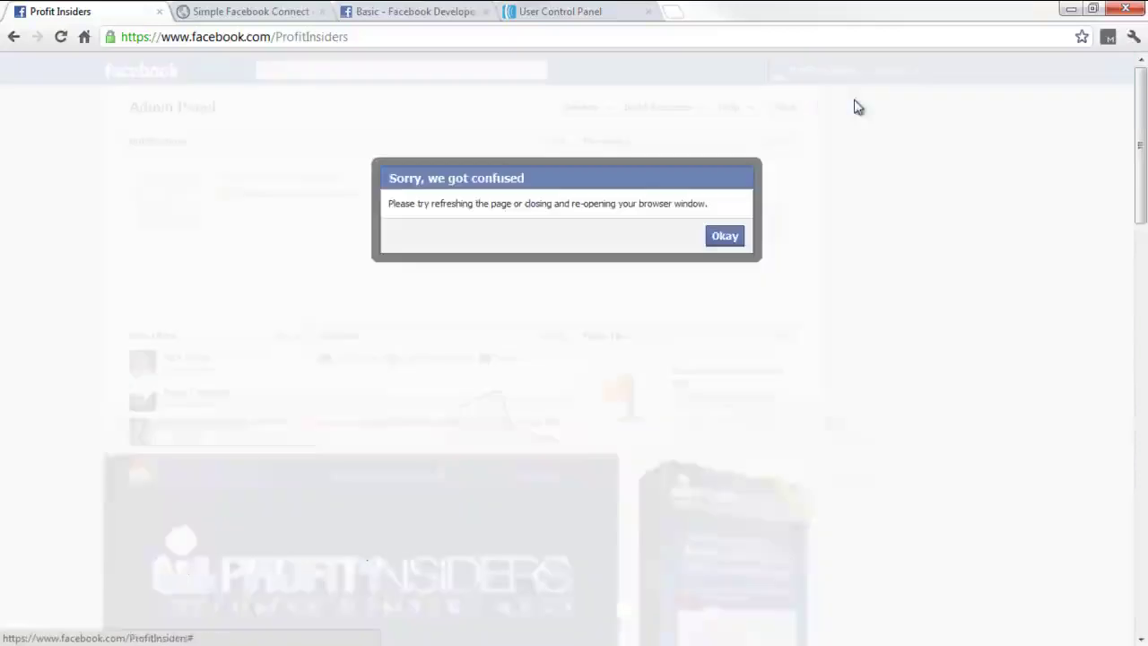
{"action": "left_click", "coordinate": [726, 238]}
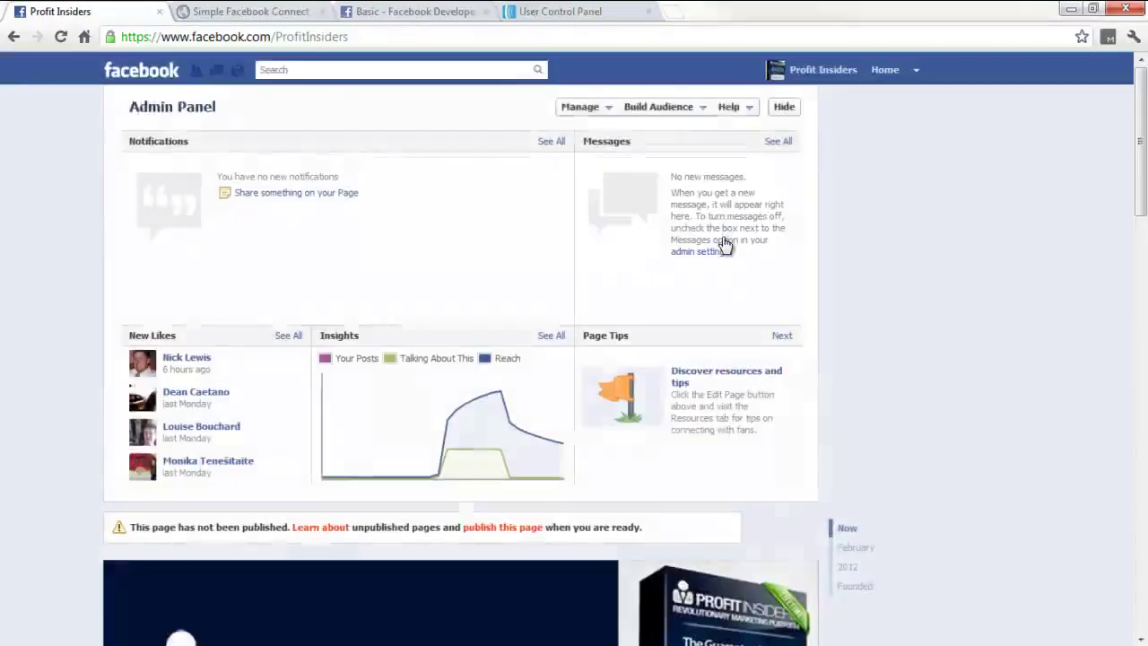
{"action": "left_click", "coordinate": [609, 109]}
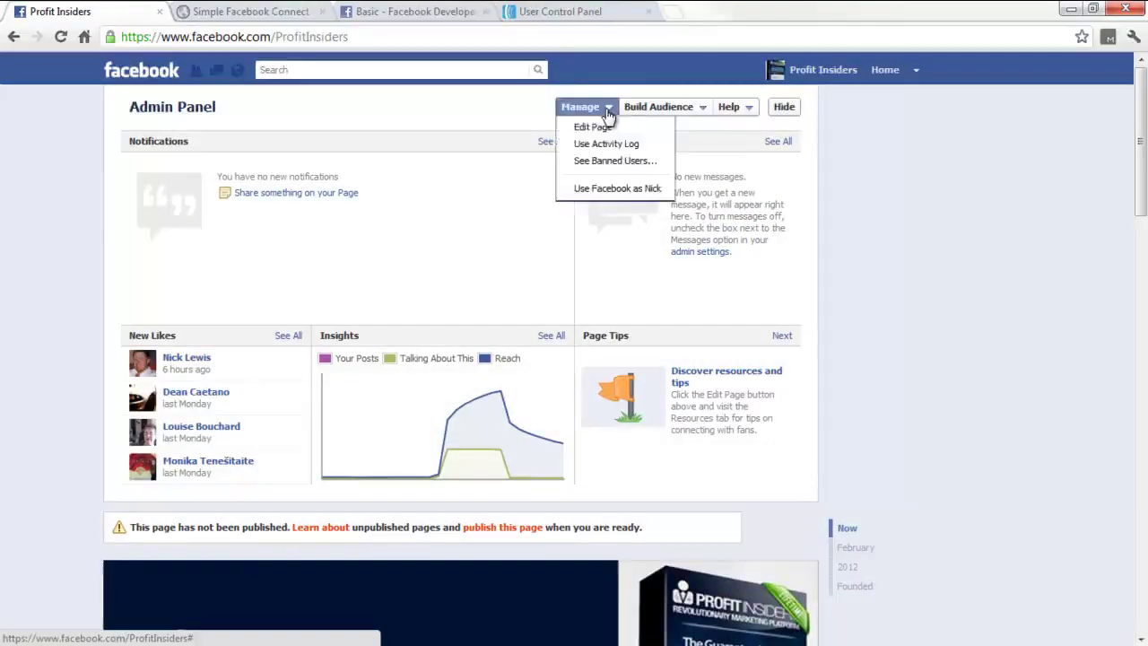
{"action": "left_click", "coordinate": [599, 127]}
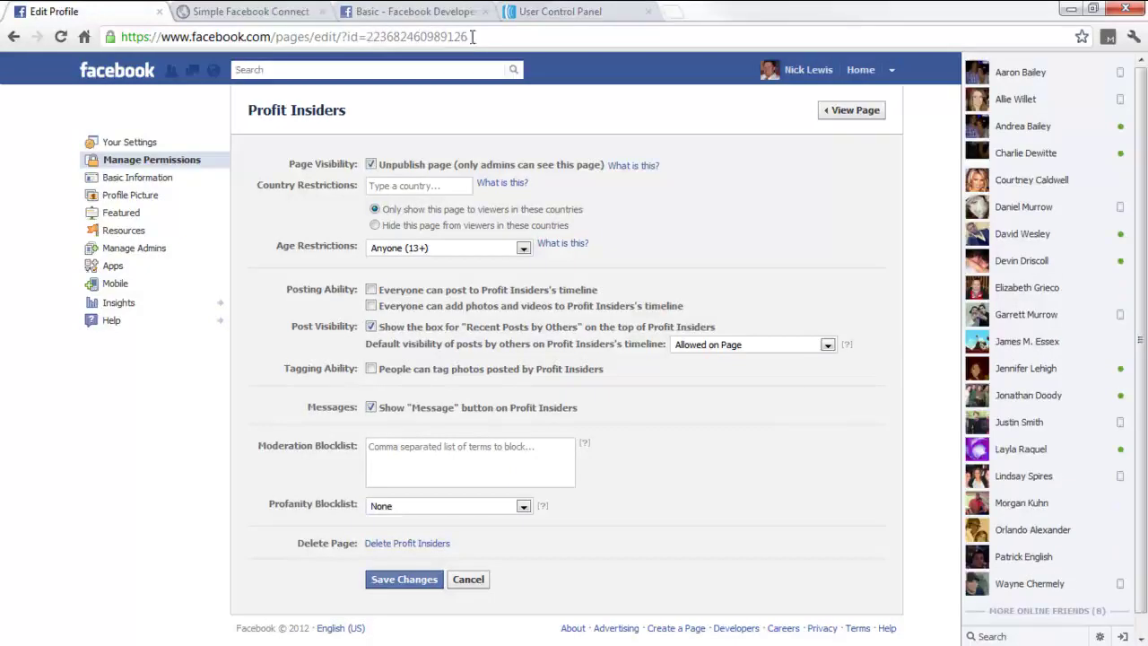
Step: Copy the page ID from the edit page's address and return to the SFC settings
{"action": "left_click_drag", "start_coordinate": [473, 37], "coordinate": [370, 37]}
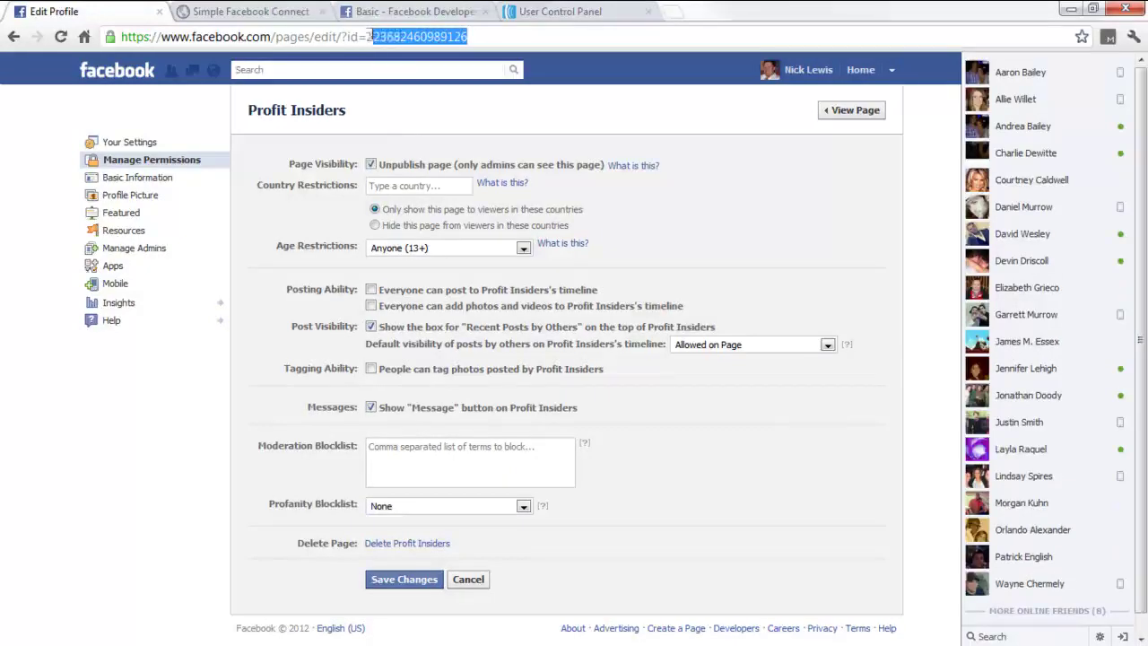
{"action": "right_click", "coordinate": [390, 36]}
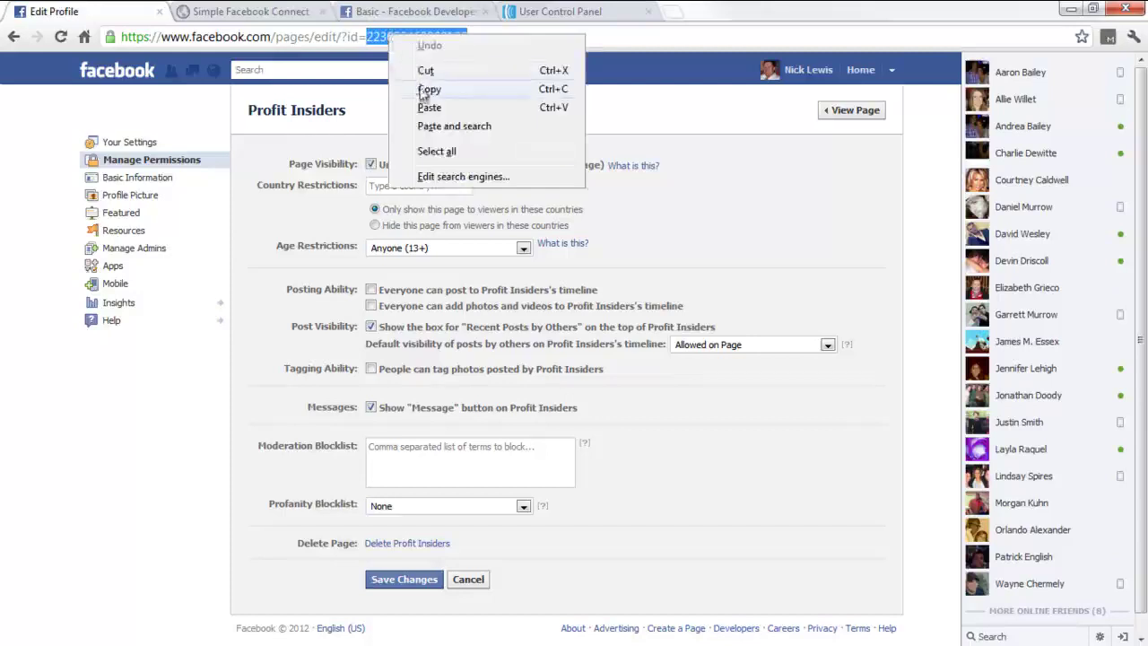
{"action": "left_click", "coordinate": [427, 90]}
{"action": "left_click", "coordinate": [439, 12]}
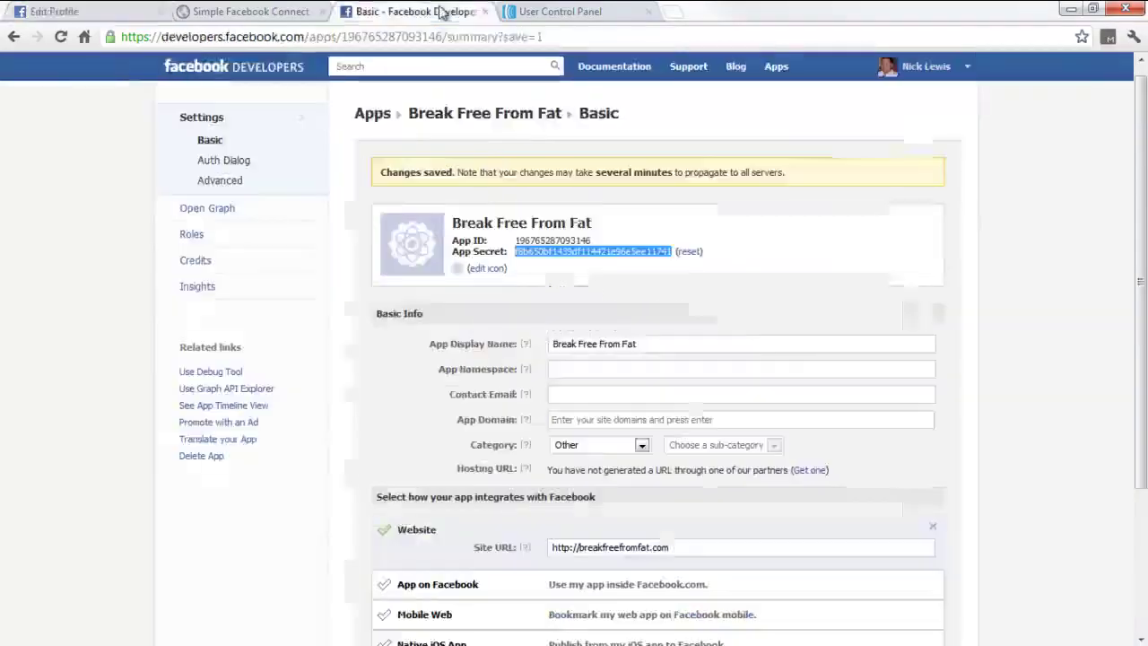
{"action": "left_click", "coordinate": [270, 11]}
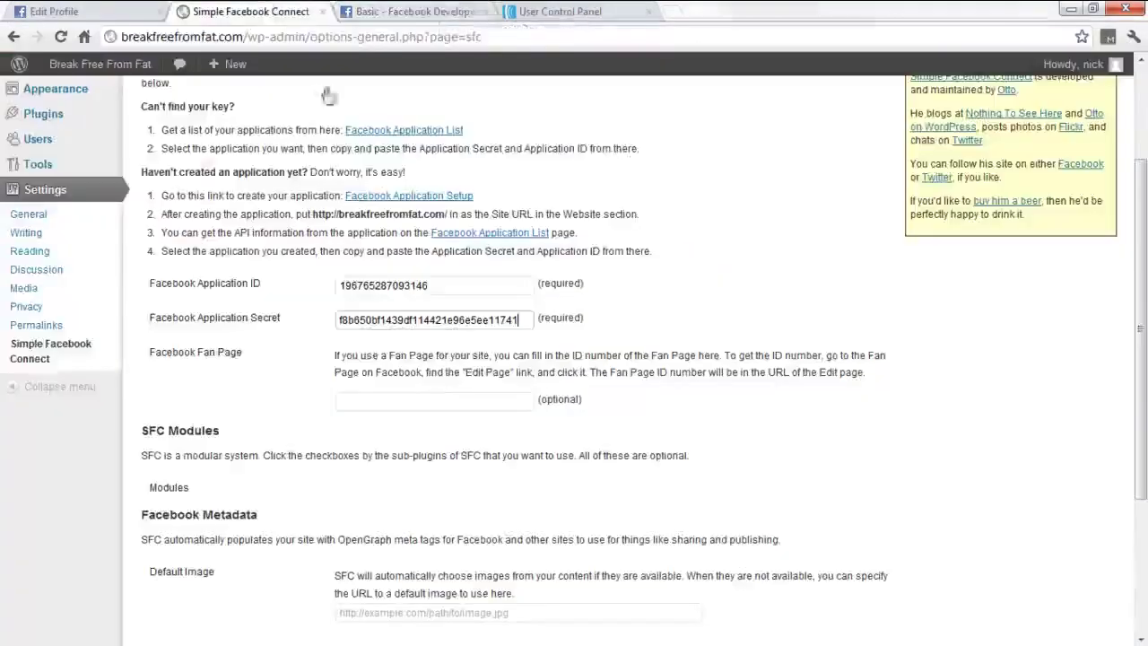
{"action": "left_click", "coordinate": [414, 399]}
{"action": "right_click", "coordinate": [414, 399]}
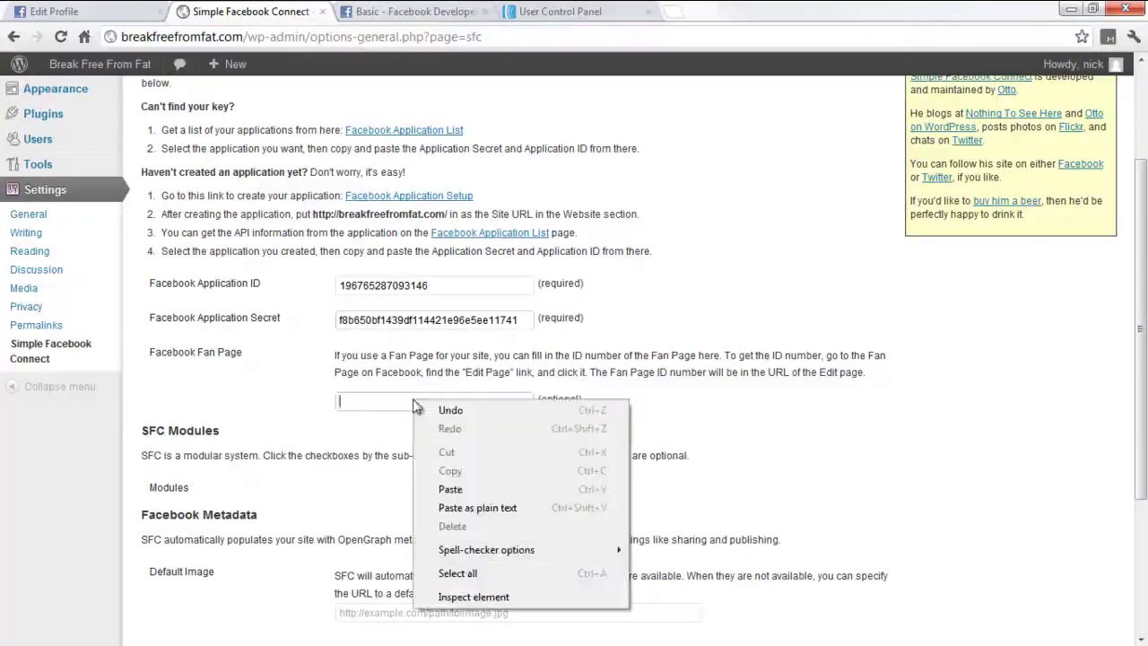
{"action": "left_click", "coordinate": [458, 490]}
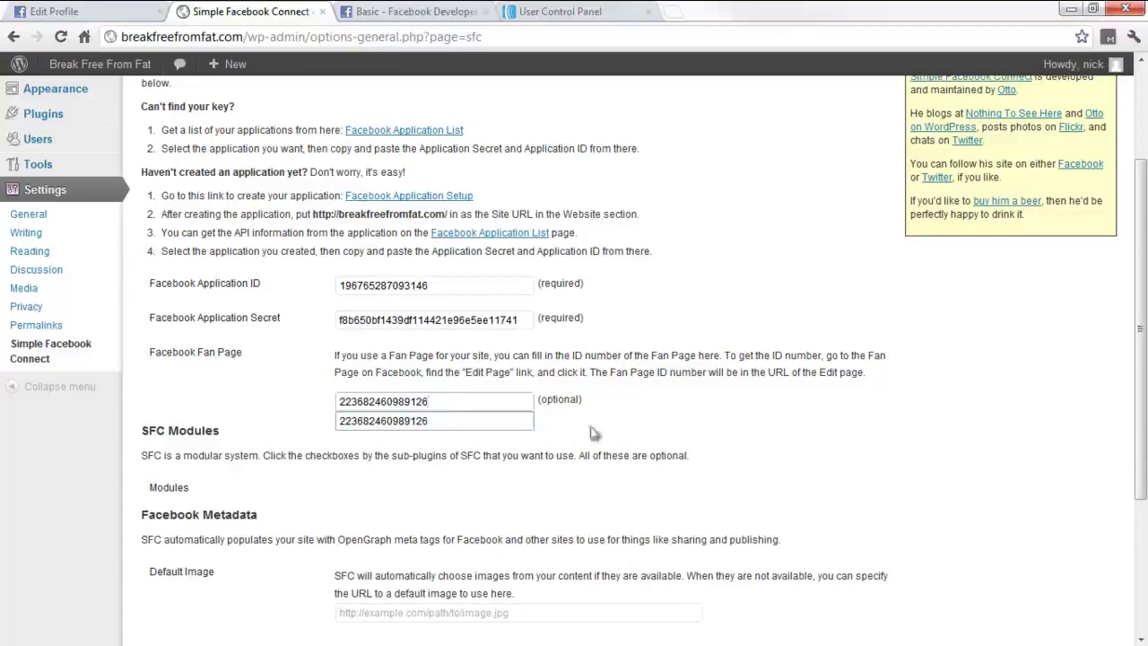
{"action": "left_click", "coordinate": [622, 405]}
{"action": "left_click_drag", "start_coordinate": [1144, 254], "coordinate": [1146, 354]}
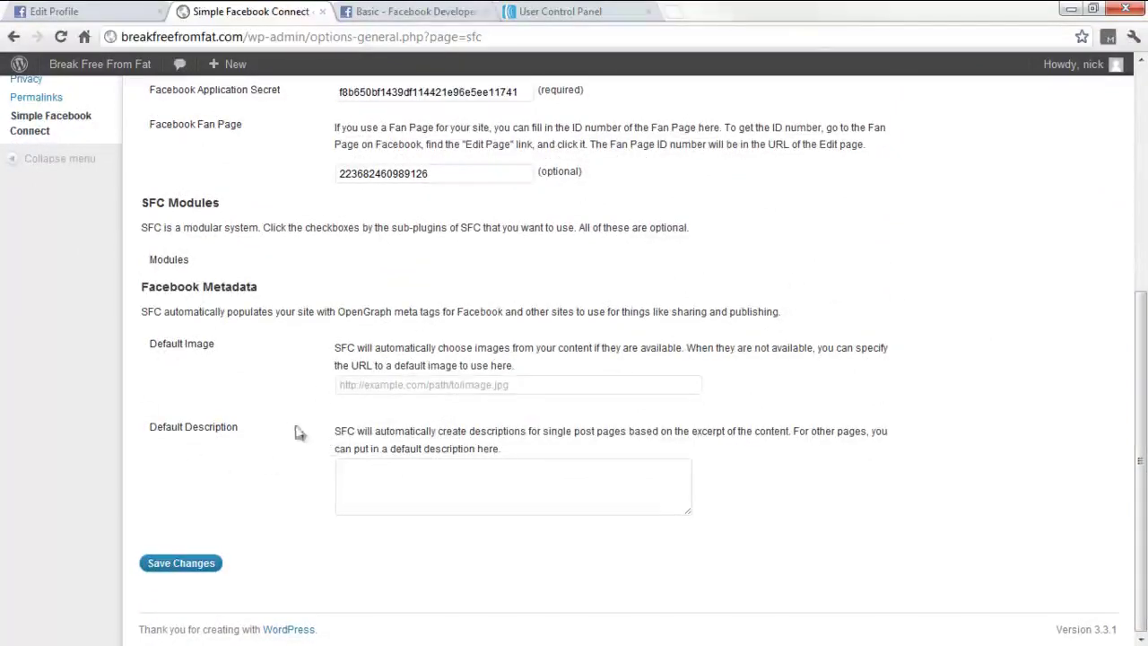
{"action": "left_click", "coordinate": [180, 565]}
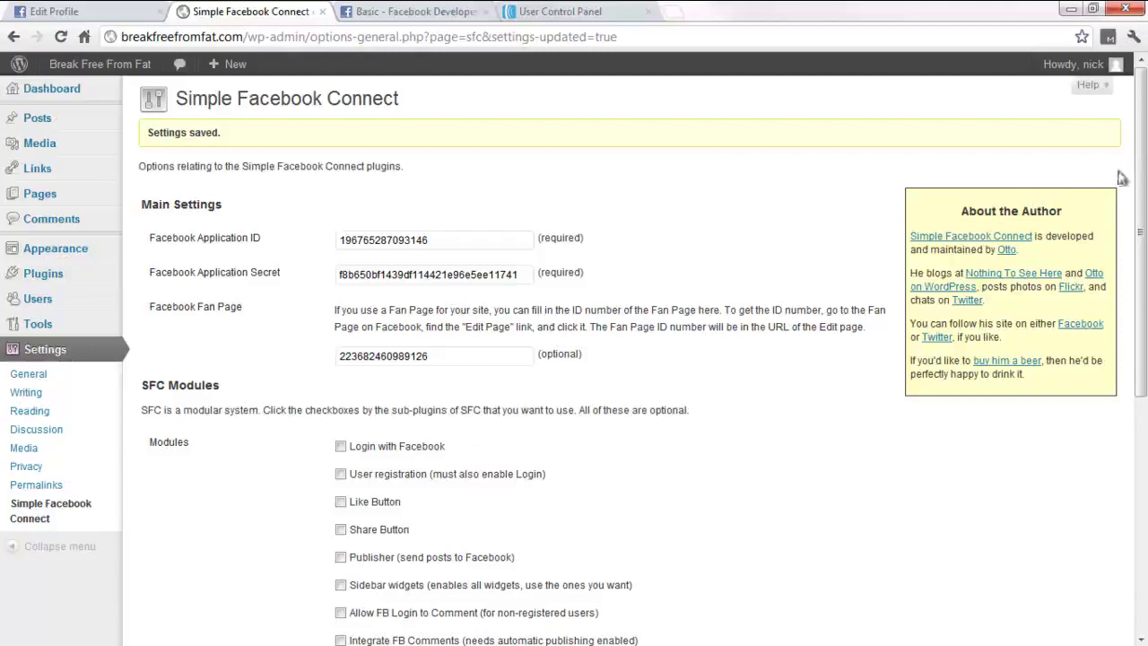
Step: Tick the Login with Facebook checkbox under SFC Modules
{"action": "left_click_drag", "start_coordinate": [1145, 164], "coordinate": [1144, 234]}
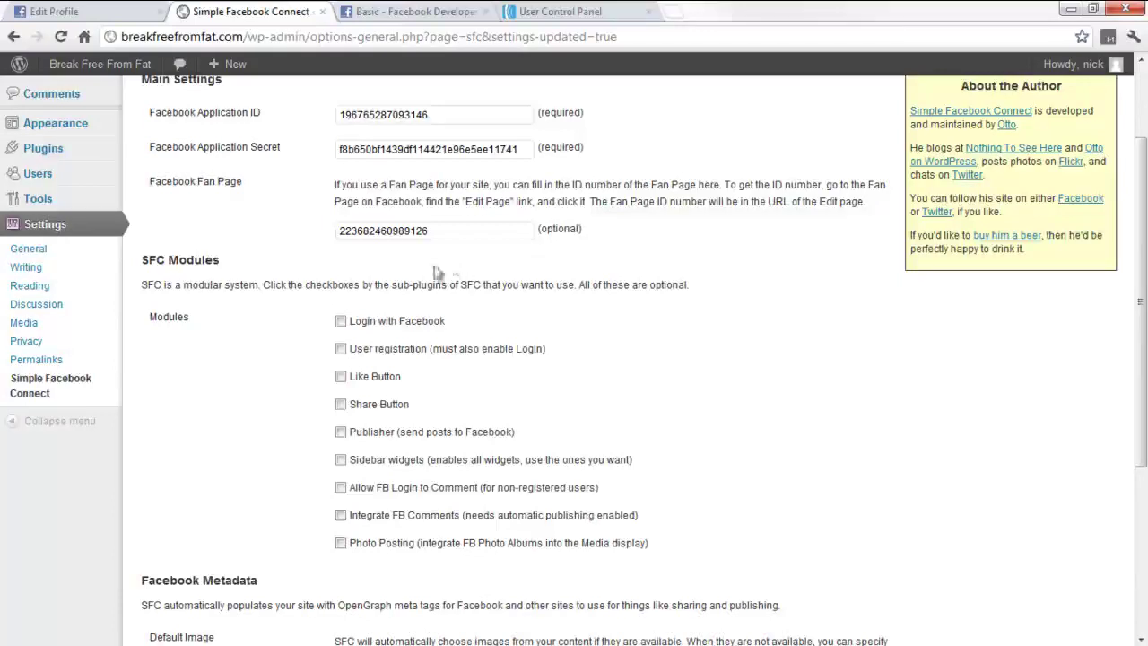
{"action": "left_click", "coordinate": [346, 326]}
Step: Tick the Like Button, Publisher, Allow FB Login to Comment and Integrate FB Comments modules
{"action": "left_click", "coordinate": [341, 378]}
{"action": "left_click", "coordinate": [341, 434]}
{"action": "scroll", "coordinate": [340, 437], "scroll_direction": "down", "scroll_amount": 1}
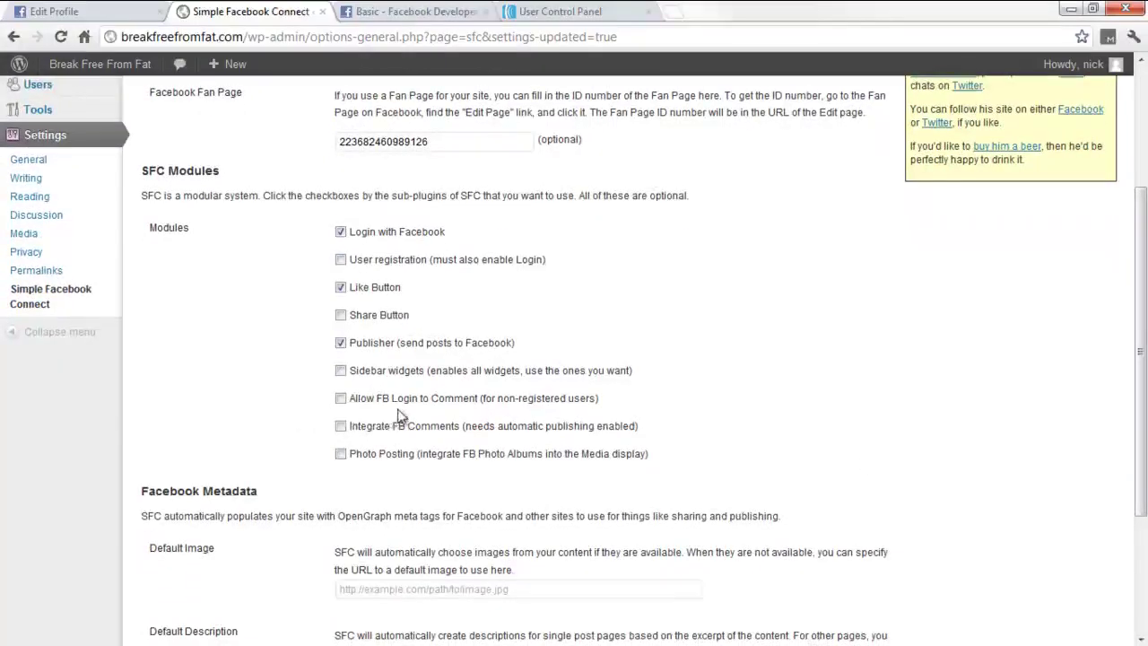
{"action": "left_click", "coordinate": [341, 400]}
{"action": "left_click", "coordinate": [340, 427]}
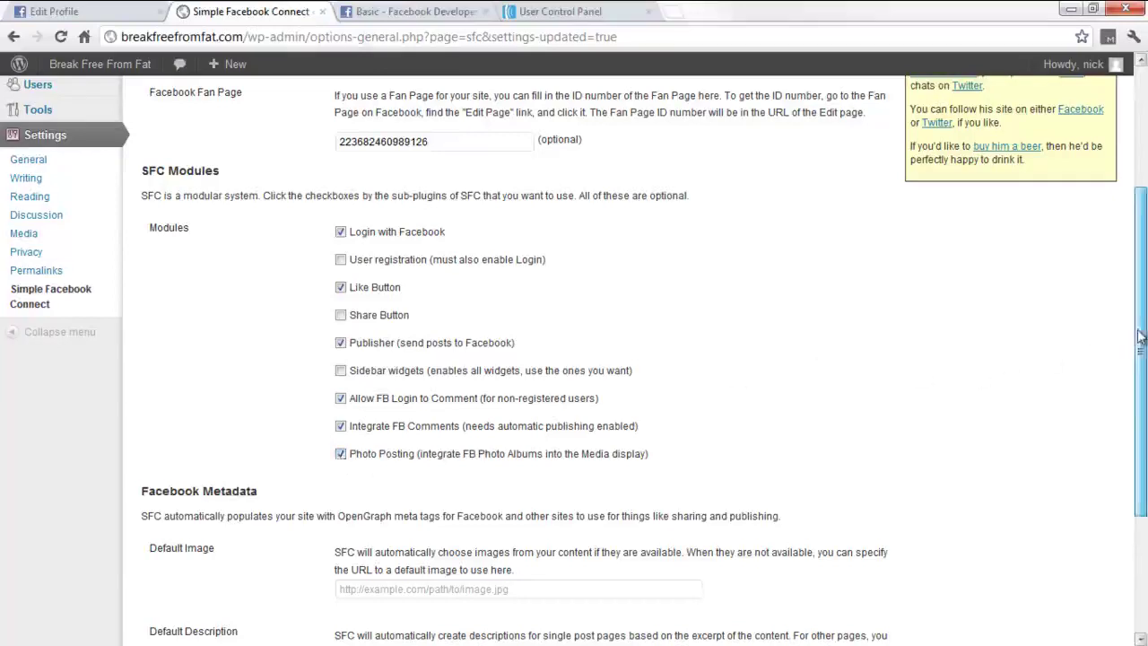
{"action": "scroll", "coordinate": [1140, 336], "scroll_direction": "down", "scroll_amount": 2}
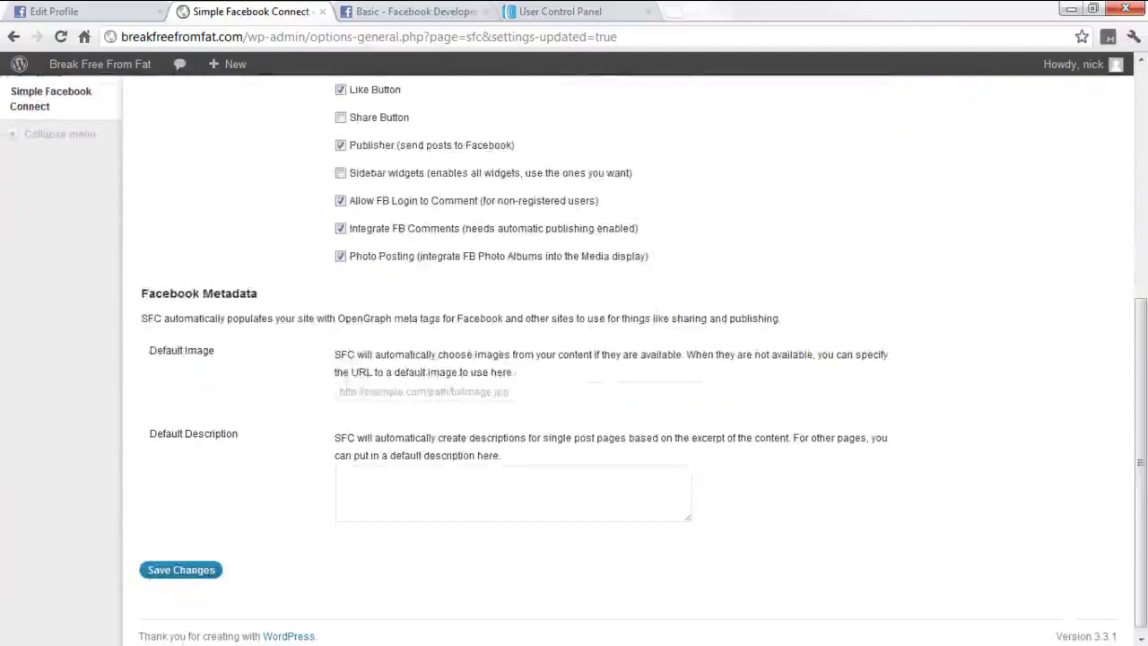
Step: Save the module choices and use Facebook avatars instead of Gravatars
{"action": "left_click", "coordinate": [173, 575]}
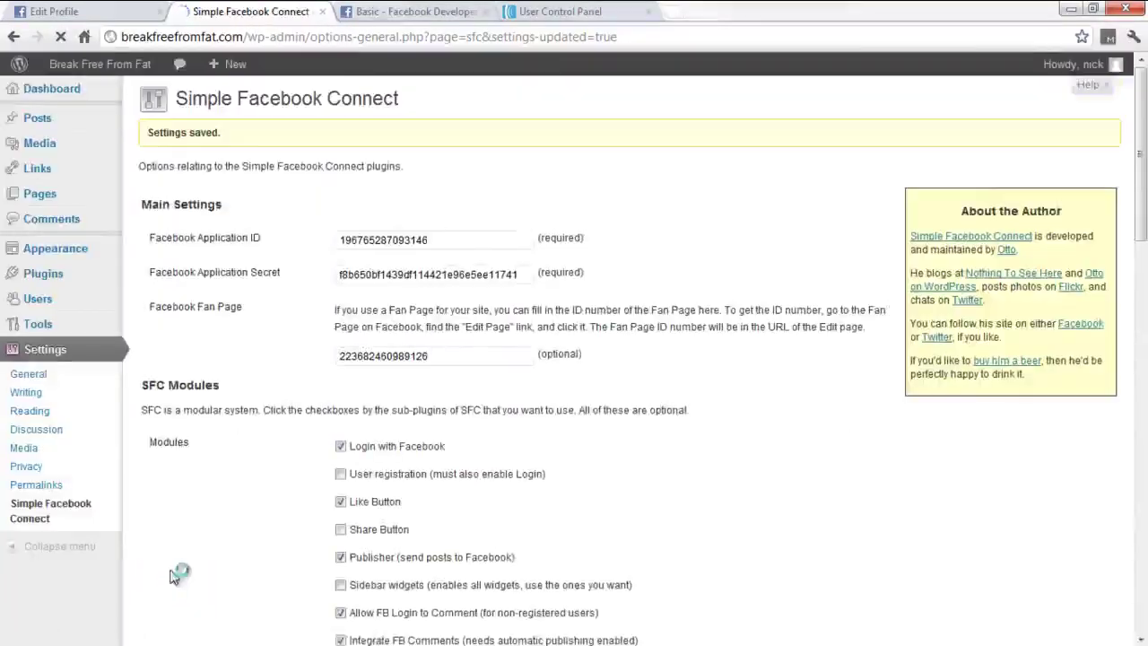
{"action": "scroll", "coordinate": [1140, 180], "scroll_direction": "down", "scroll_amount": 4}
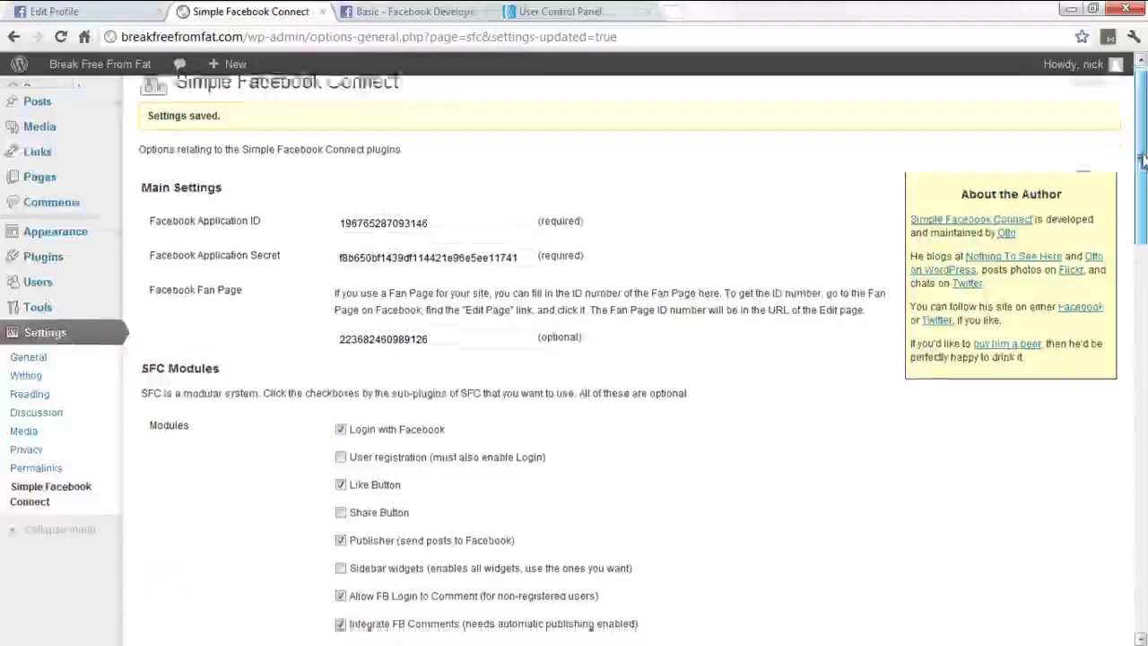
{"action": "scroll", "coordinate": [574, 358], "scroll_direction": "down", "scroll_amount": 4}
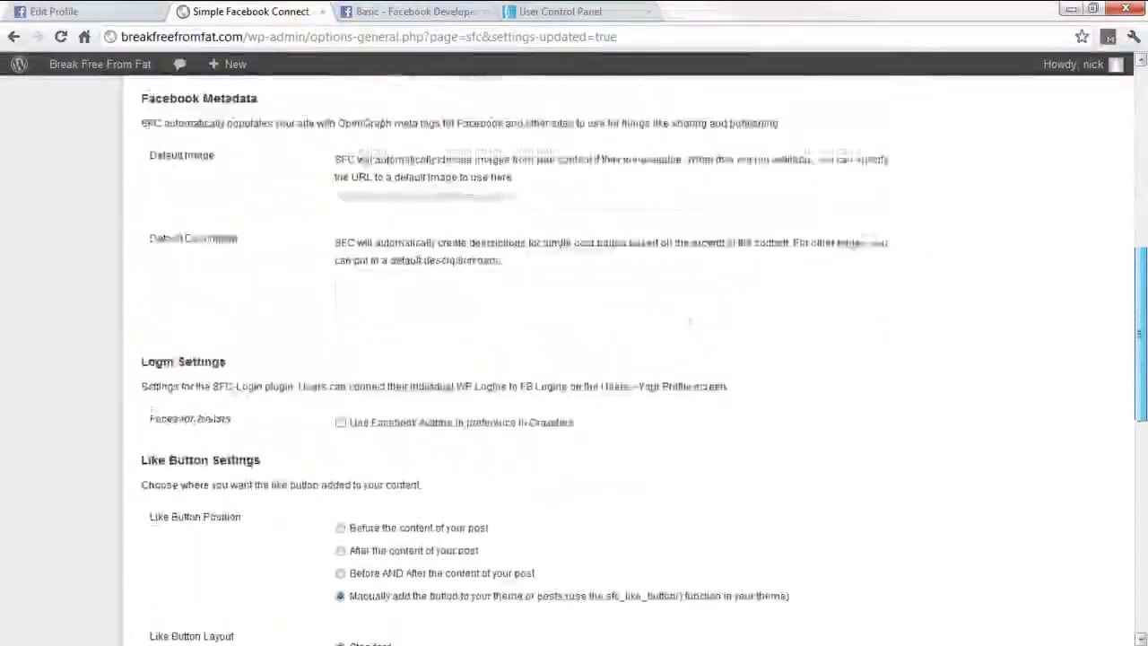
{"action": "scroll", "coordinate": [574, 359], "scroll_direction": "down", "scroll_amount": 2}
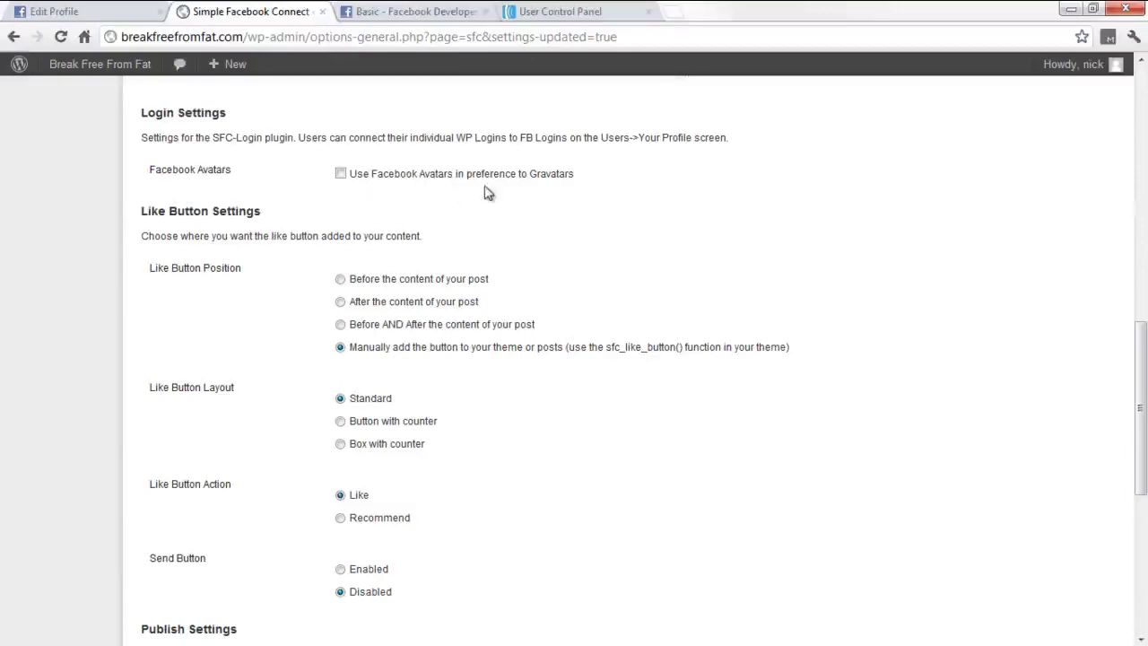
{"action": "left_click", "coordinate": [340, 174]}
Step: Place the Like button before content with a counter, and enable the Send button
{"action": "left_click_drag", "start_coordinate": [1141, 348], "coordinate": [1143, 373]}
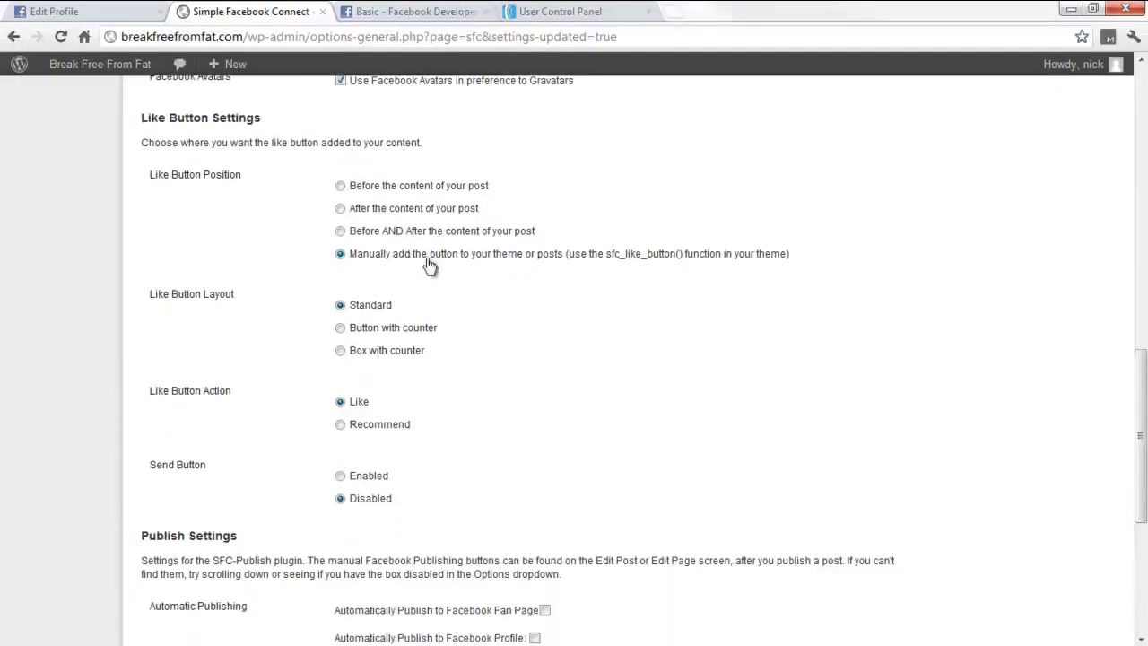
{"action": "left_click", "coordinate": [341, 186]}
{"action": "left_click", "coordinate": [341, 328]}
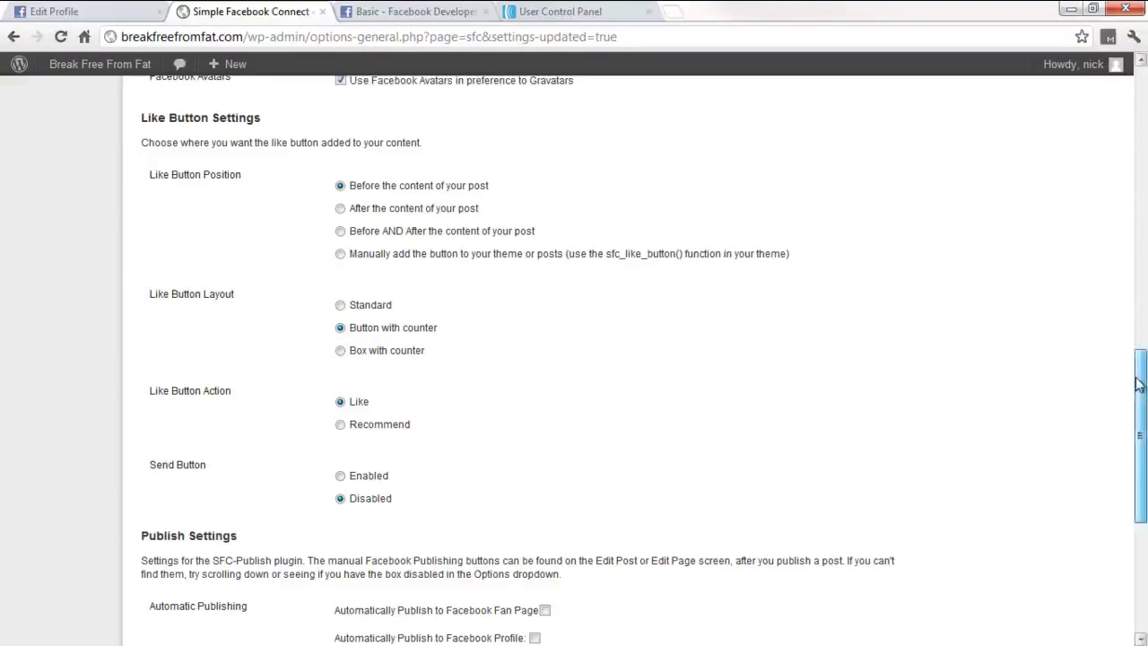
{"action": "left_click_drag", "start_coordinate": [1138, 384], "coordinate": [1139, 395]}
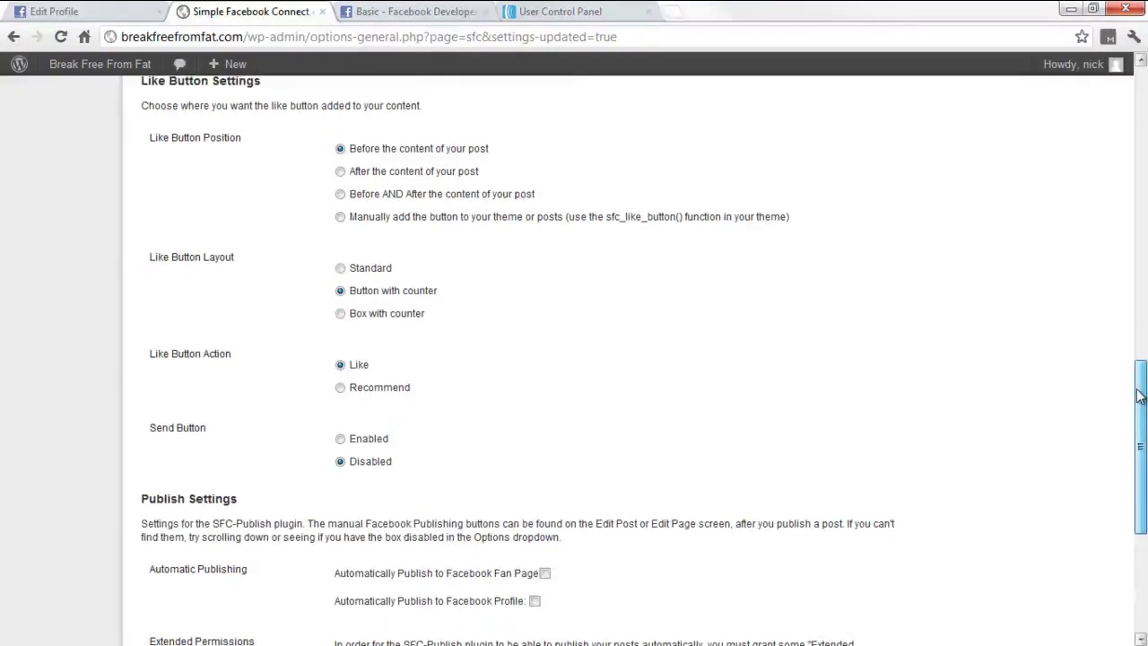
{"action": "left_click_drag", "start_coordinate": [1139, 395], "coordinate": [1142, 420]}
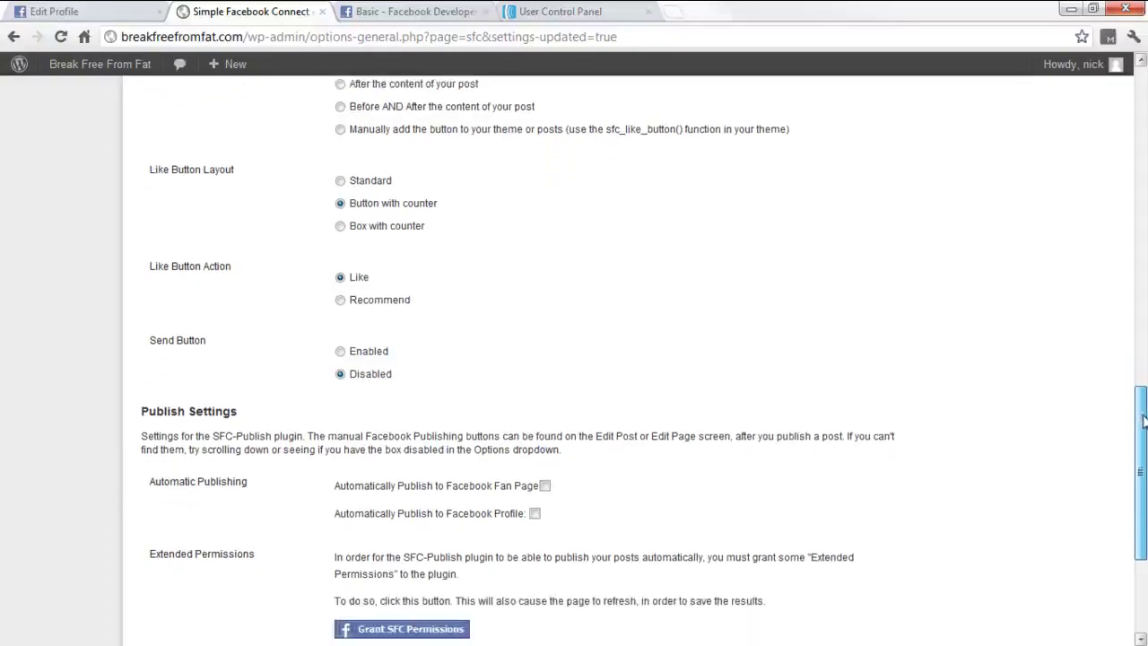
{"action": "left_click", "coordinate": [341, 353]}
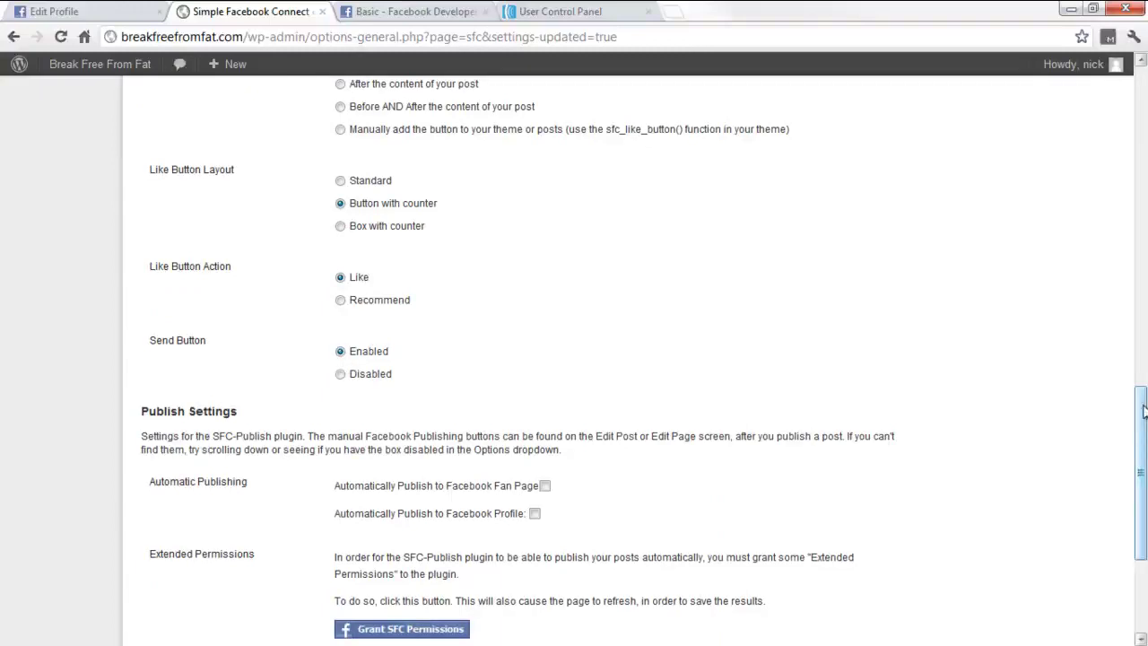
Step: Turn on automatic publishing of posts to the Facebook Fan Page
{"action": "left_click_drag", "start_coordinate": [1144, 410], "coordinate": [1145, 480]}
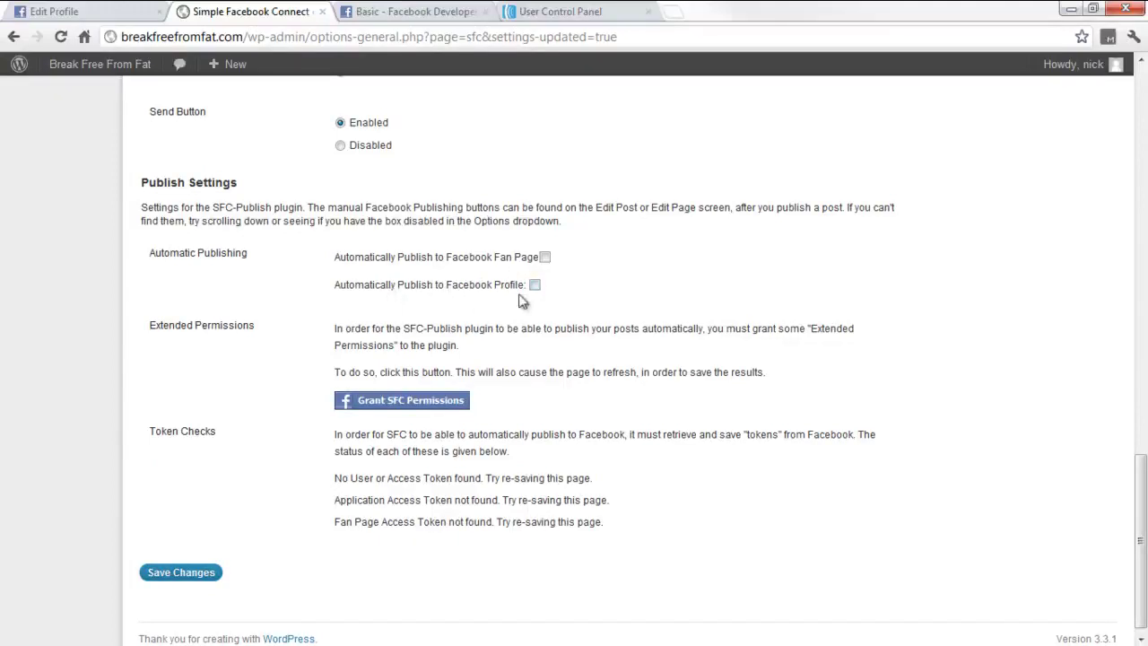
{"action": "left_click", "coordinate": [545, 257]}
{"action": "scroll", "coordinate": [1143, 475], "scroll_direction": "down", "scroll_amount": 1}
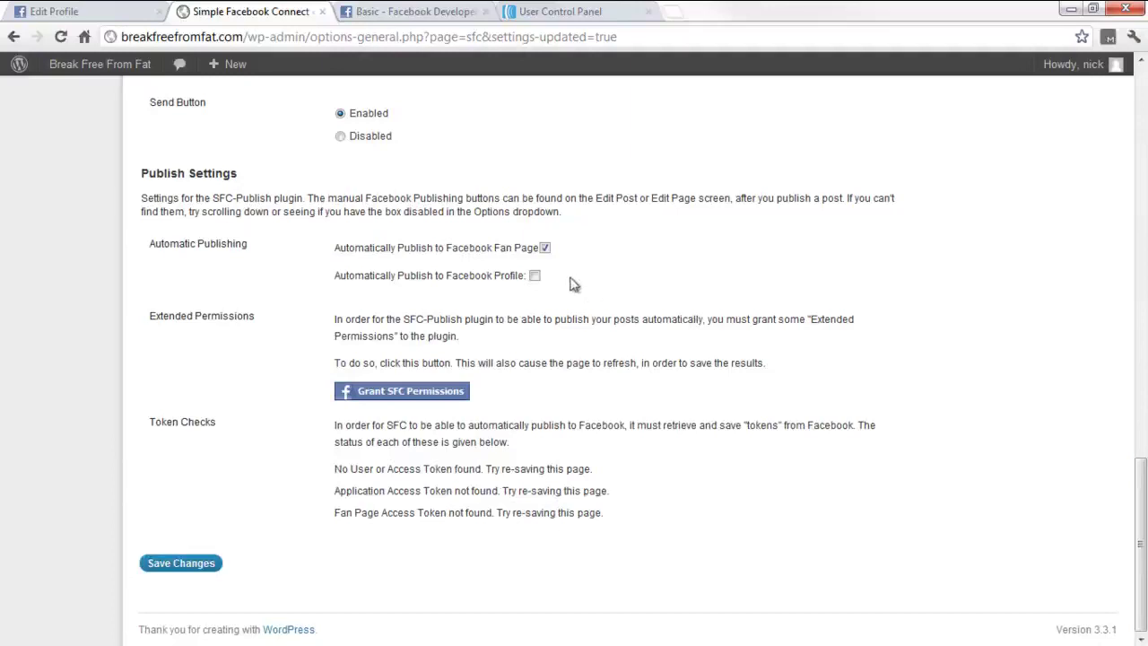
Step: Log in with Facebook and allow SFC to manage pages and post on your behalf
{"action": "left_click", "coordinate": [420, 400]}
{"action": "left_click_drag", "start_coordinate": [801, 171], "coordinate": [531, 177]}
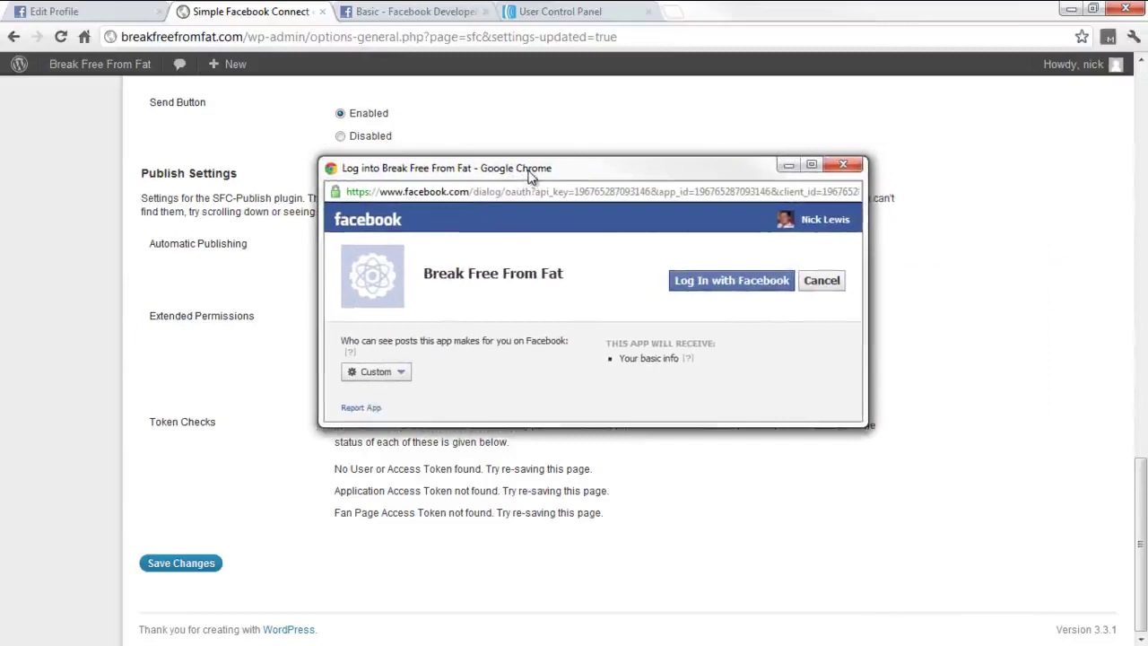
{"action": "left_click", "coordinate": [748, 290]}
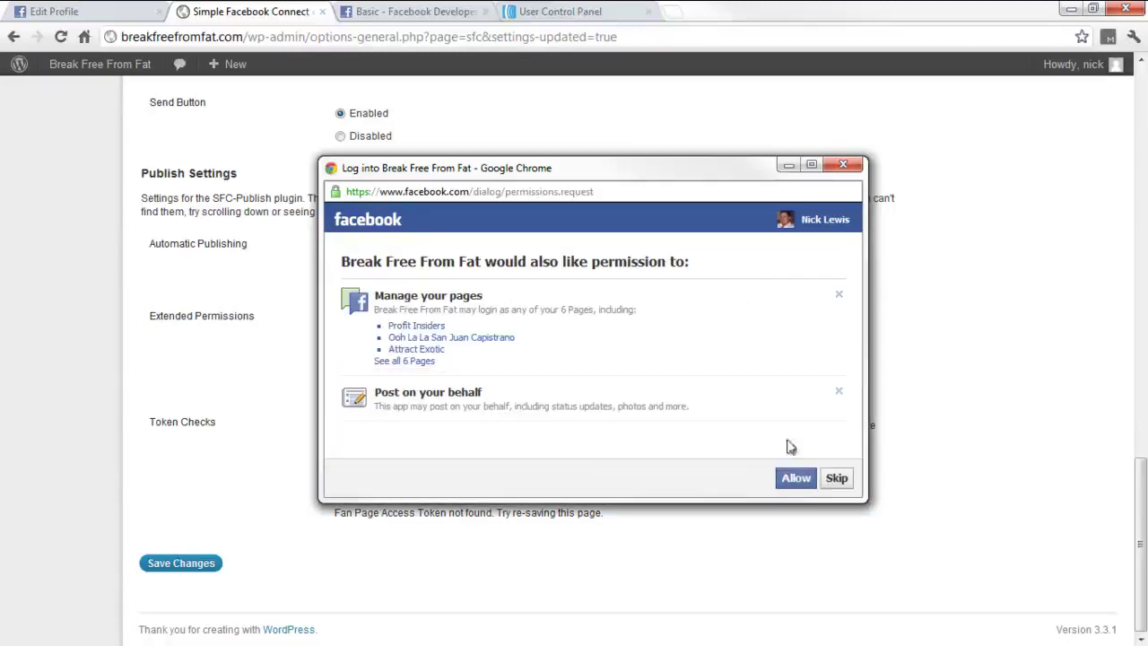
{"action": "left_click", "coordinate": [794, 485]}
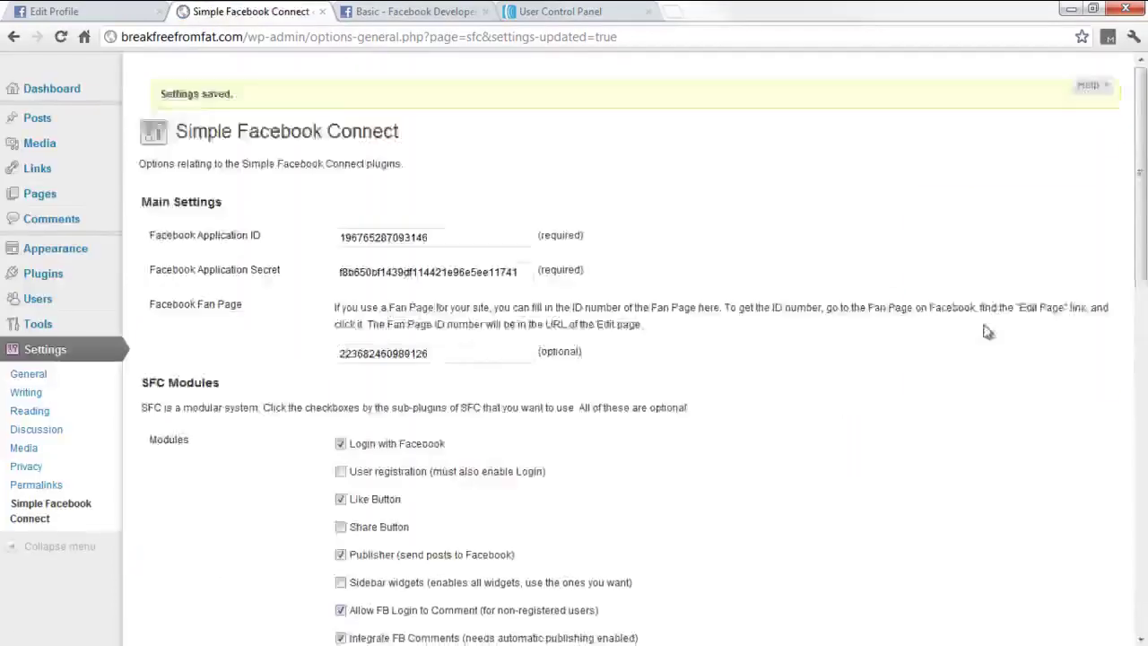
Step: Scroll to Token Checks and confirm the User ID, Application and Fan Page tokens are found
{"action": "left_click_drag", "start_coordinate": [1141, 161], "coordinate": [1141, 439]}
{"action": "scroll", "coordinate": [201, 136], "scroll_direction": "down", "scroll_amount": 4}
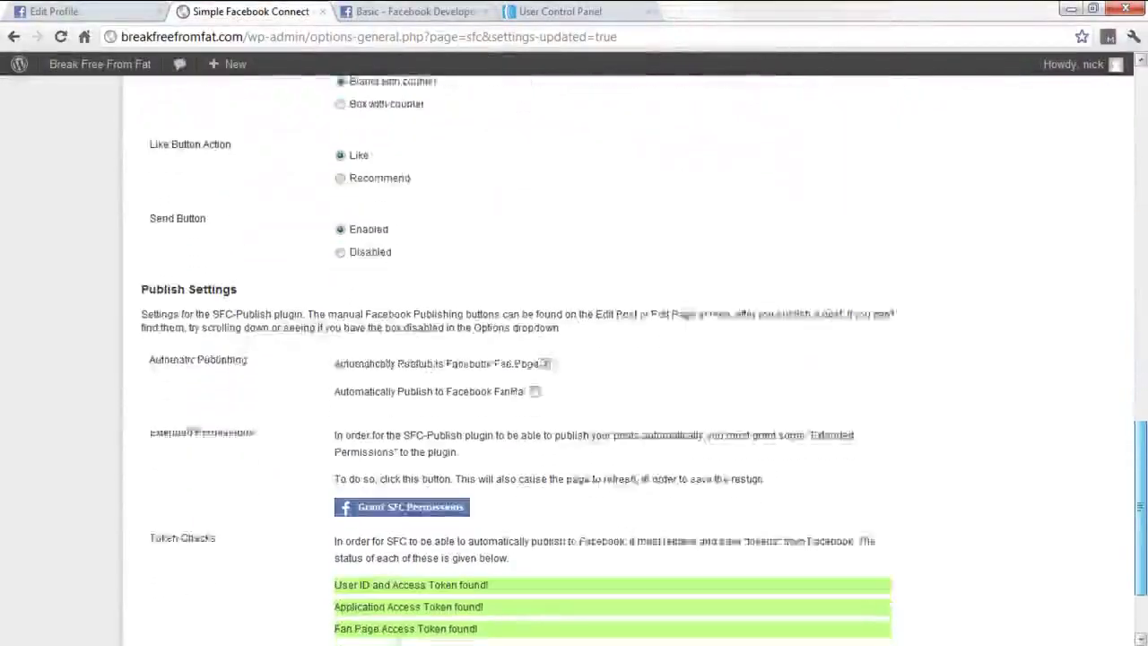
{"action": "scroll", "coordinate": [201, 137], "scroll_direction": "down", "scroll_amount": 1}
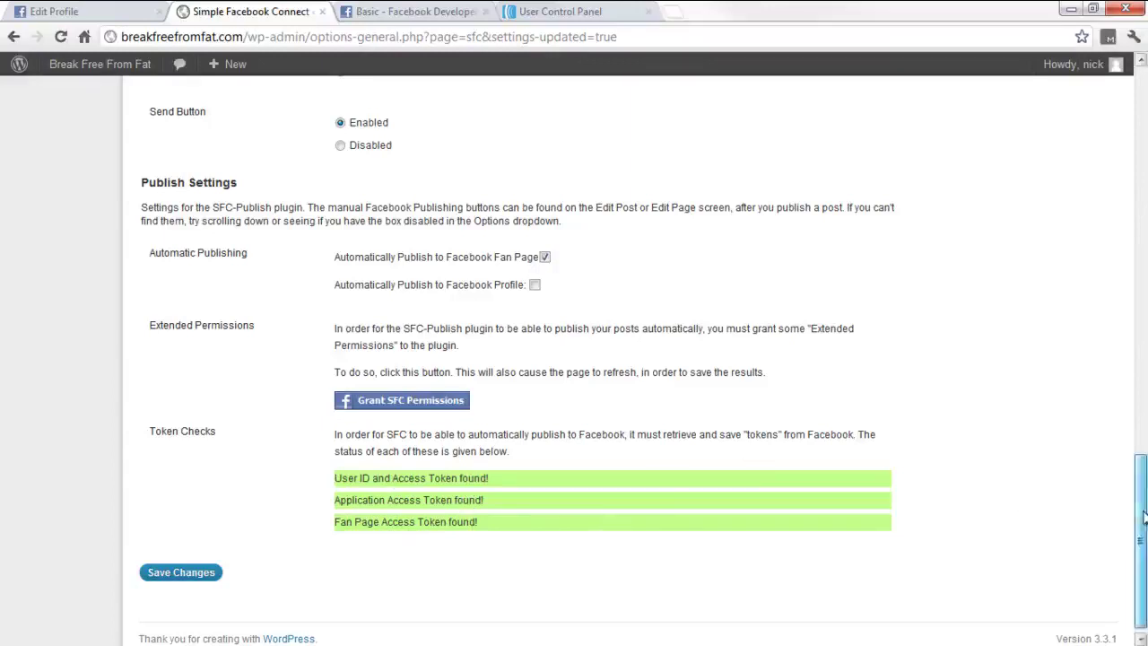
{"action": "scroll", "coordinate": [1135, 525], "scroll_direction": "down", "scroll_amount": 1}
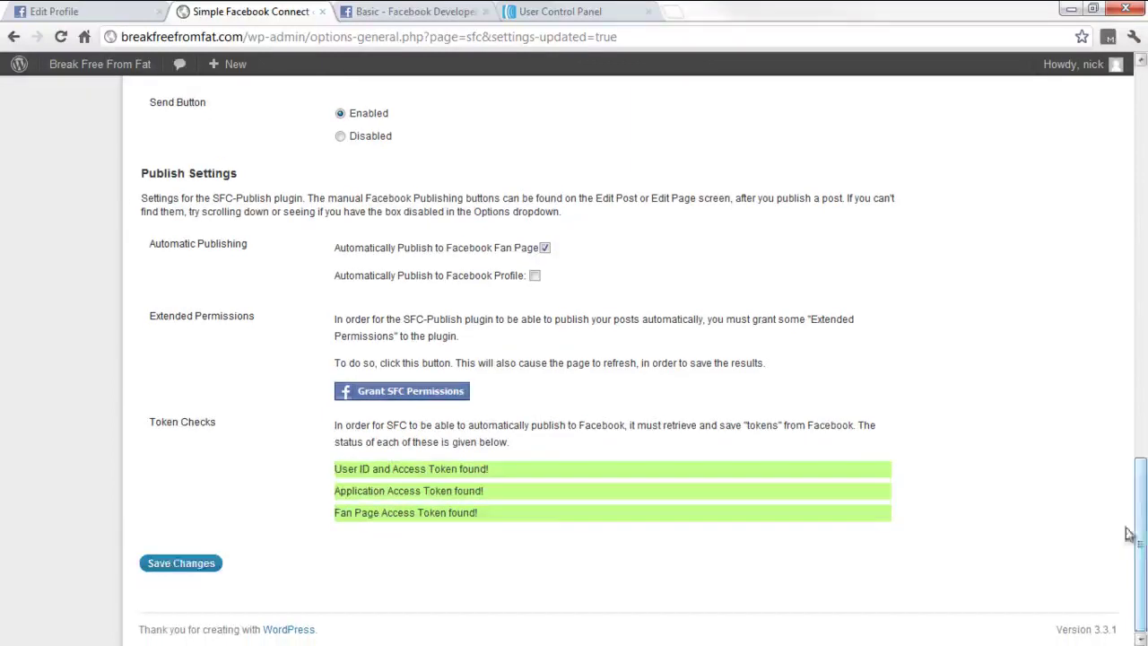
Step: Save the Simple Facebook Connect settings, then go via the Dashboard to the empty Posts list
{"action": "left_click", "coordinate": [169, 565]}
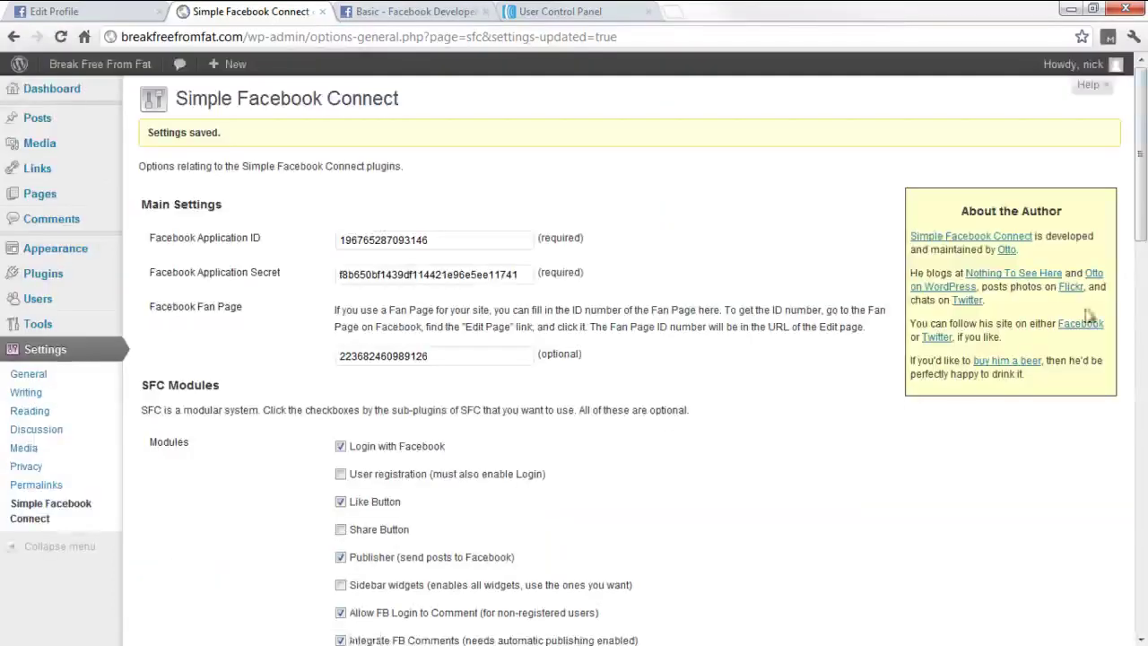
{"action": "mouse_move", "coordinate": [1140, 154]}
{"action": "left_mouse_down"}
{"action": "mouse_move", "coordinate": [1140, 546]}
{"action": "mouse_move", "coordinate": [1141, 132]}
{"action": "left_mouse_up"}
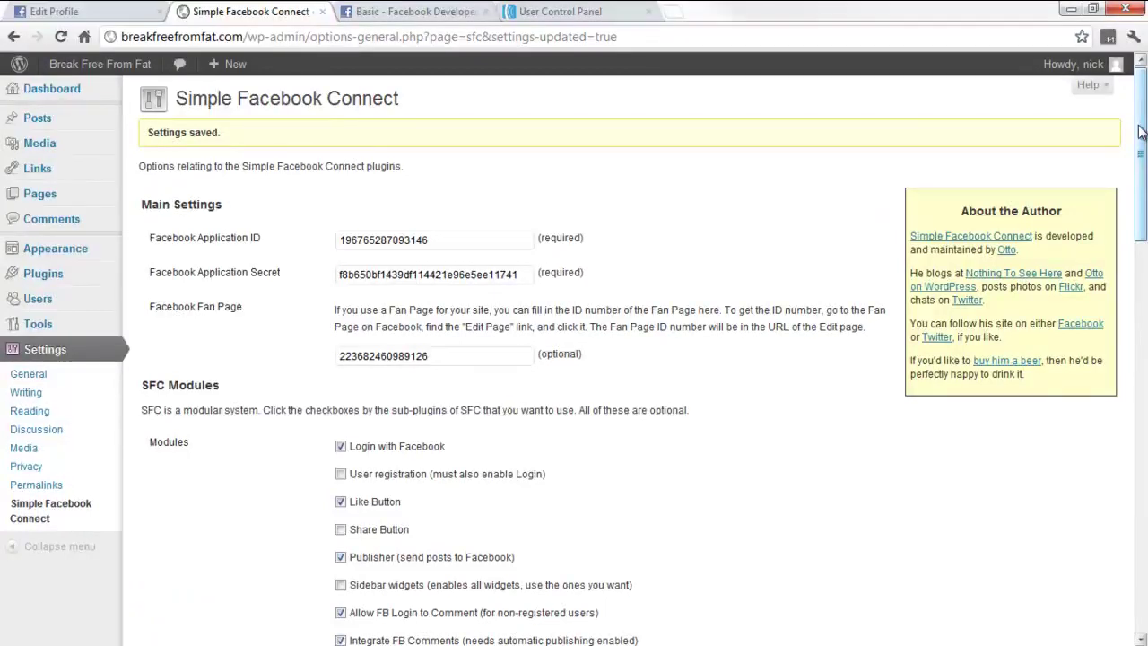
{"action": "right_click", "coordinate": [33, 86]}
{"action": "left_click", "coordinate": [29, 89]}
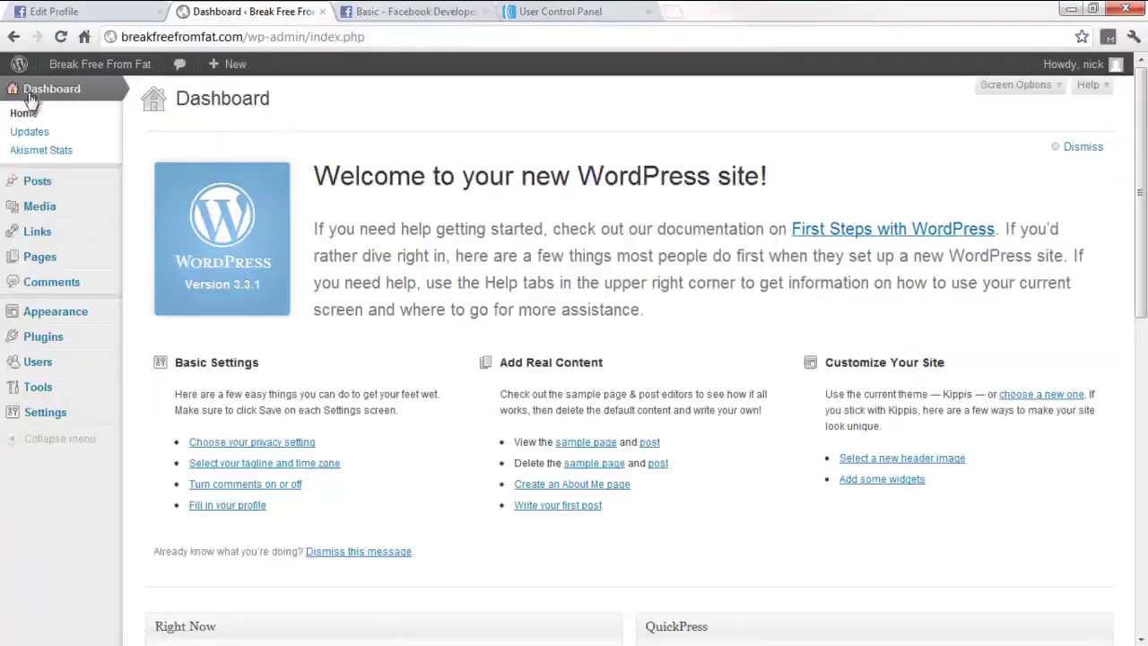
{"action": "mouse_move", "coordinate": [47, 190]}
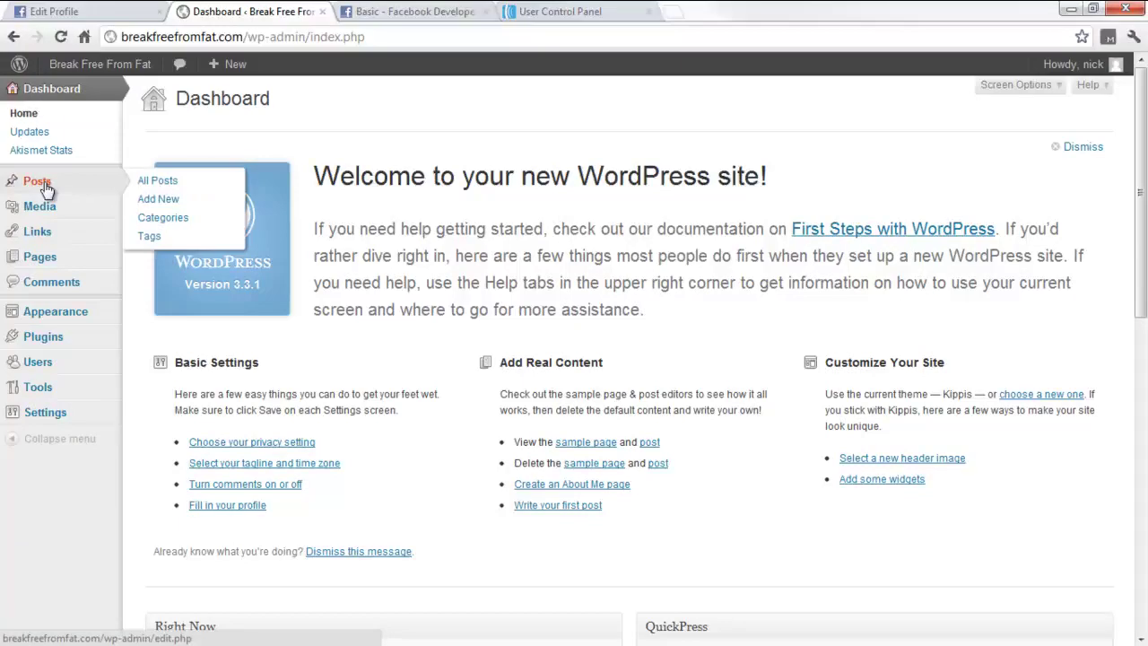
{"action": "left_click", "coordinate": [46, 190]}
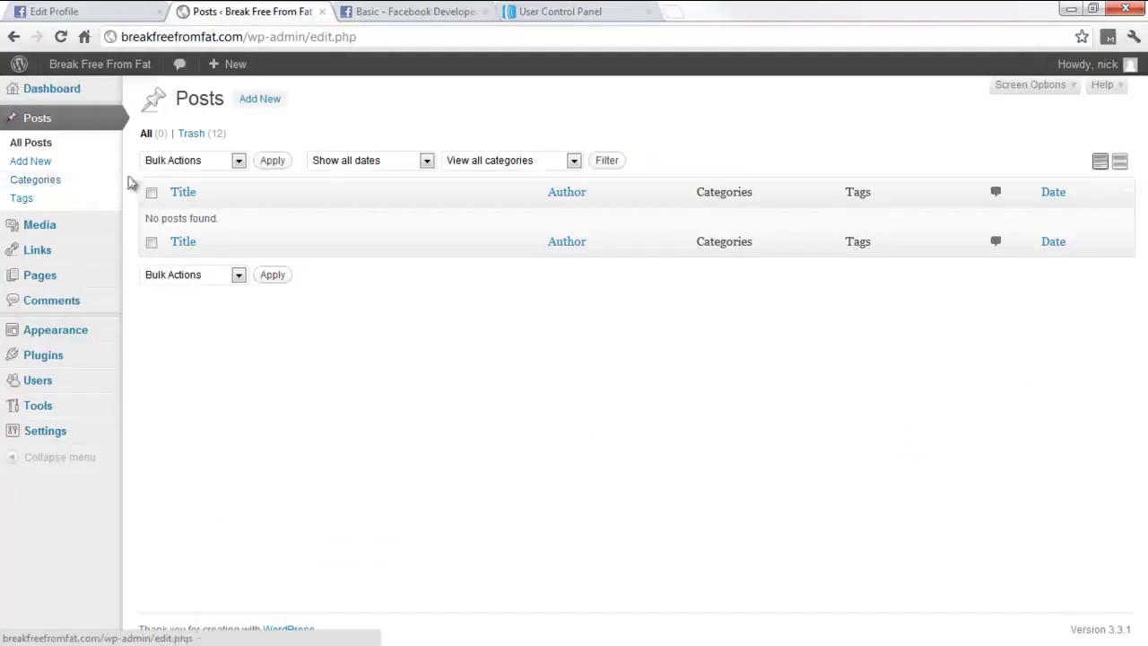
Step: Start a new post titled 'Break Free From Fat Now!' with the body 'Article Coming Soon!'
{"action": "left_click", "coordinate": [261, 103]}
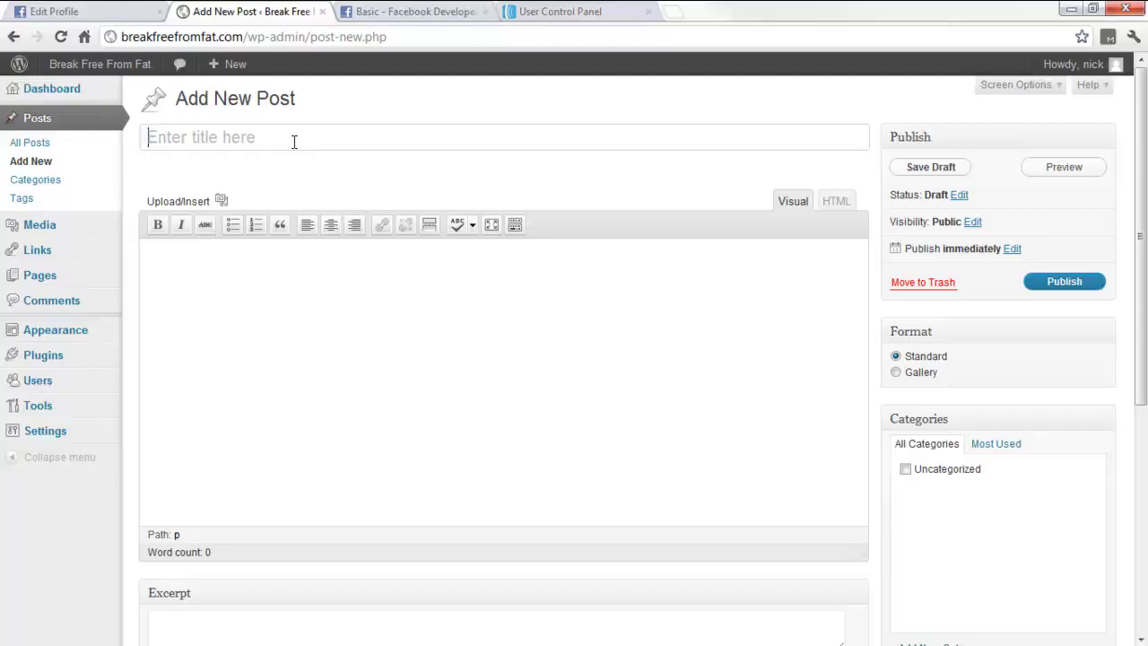
{"action": "type", "text": "Break "}
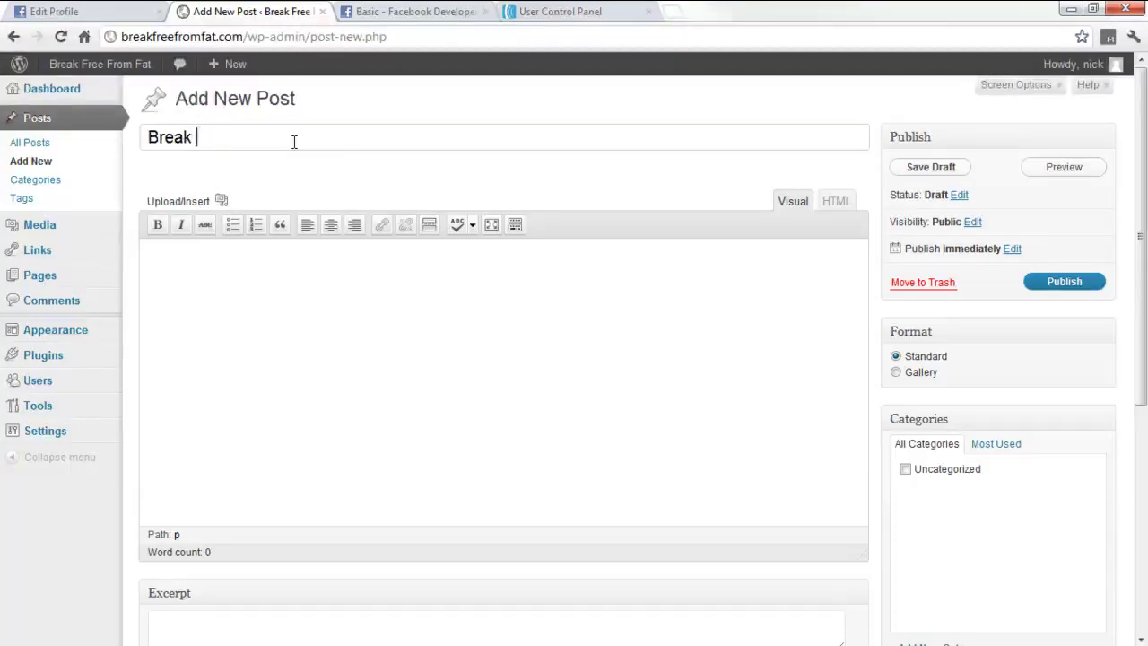
{"action": "type", "text": "Free From "}
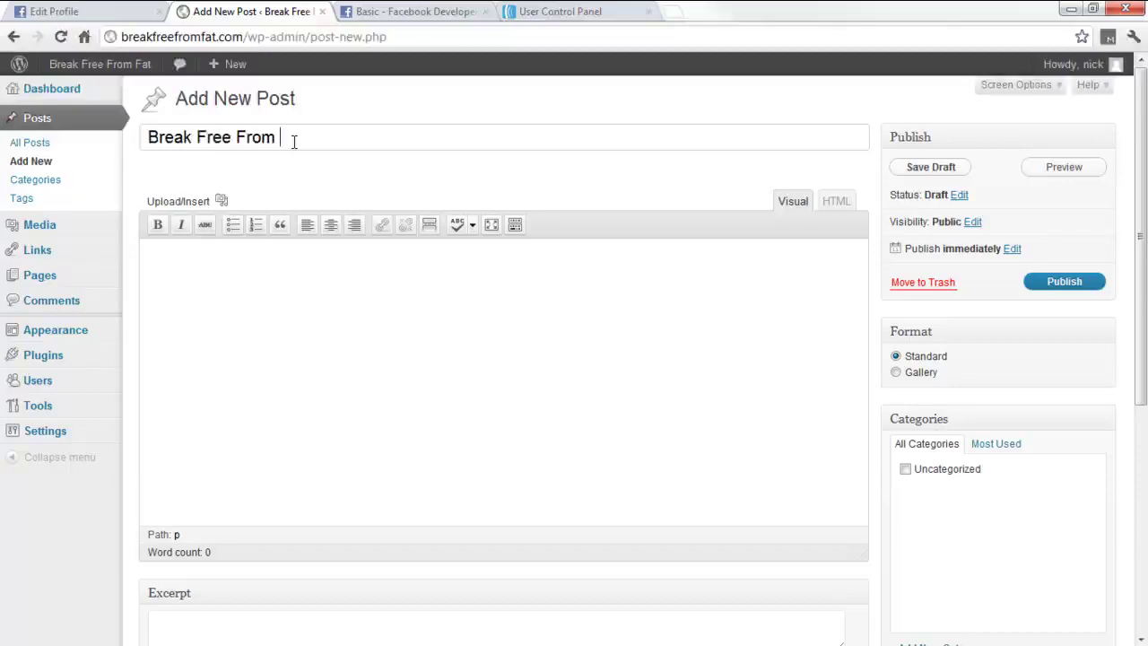
{"action": "type", "text": "Fat Now!"}
{"action": "left_click", "coordinate": [288, 312]}
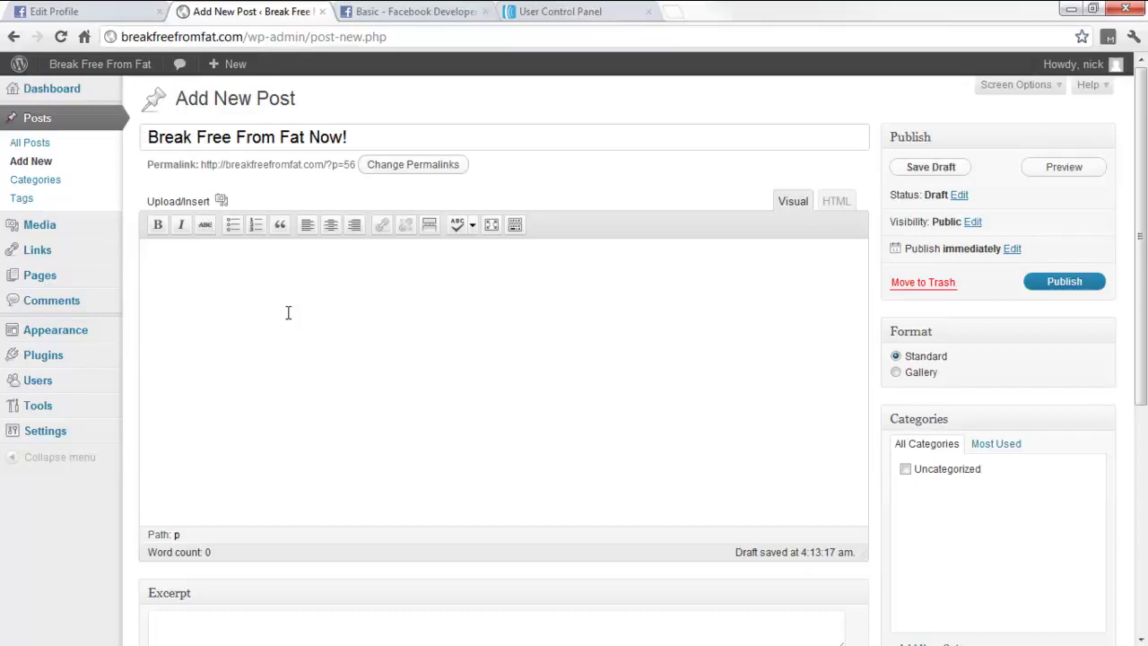
{"action": "type", "text": "Ar"}
{"action": "type", "text": "ticl"}
{"action": "type", "text": "e card"}
{"action": "key", "text": "BackSpace"}
{"action": "key", "text": "BackSpace"}
{"action": "key", "text": "BackSpace"}
{"action": "type", "text": "Coming Soon!"}
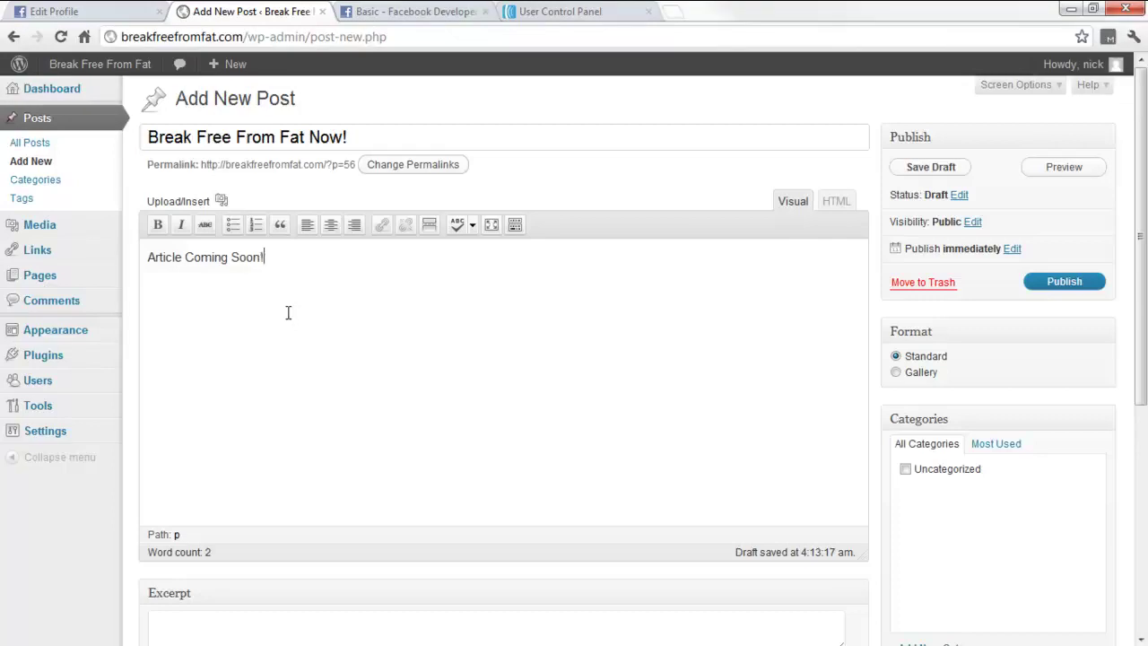
{"action": "left_click_drag", "start_coordinate": [1138, 242], "coordinate": [1137, 324]}
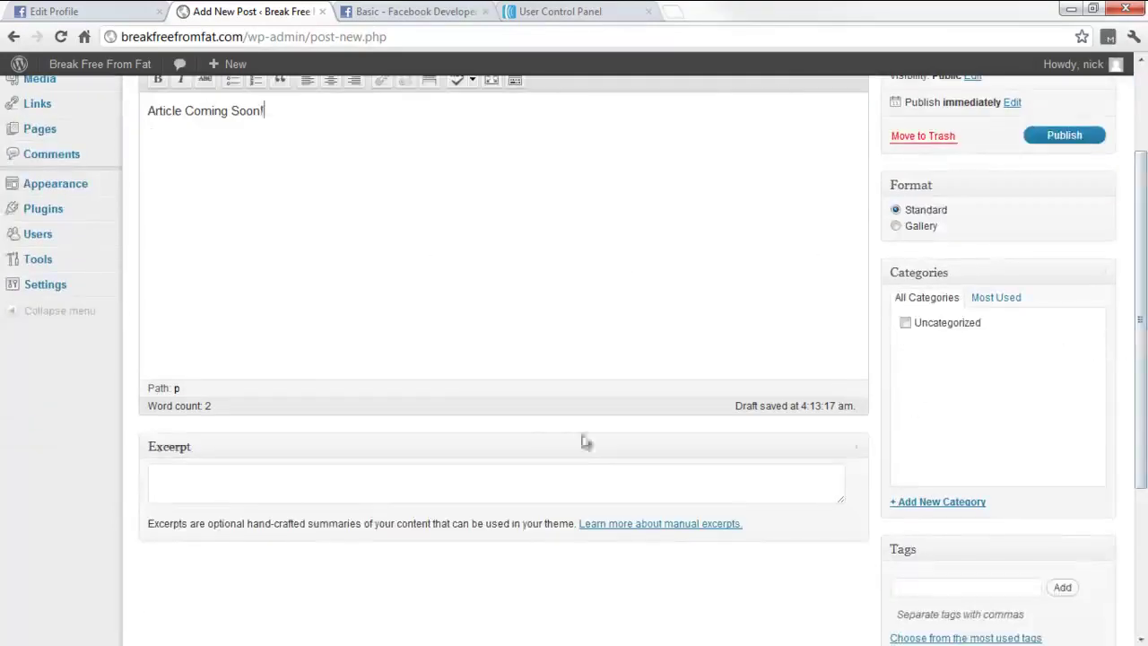
{"action": "left_click_drag", "start_coordinate": [1139, 332], "coordinate": [1143, 243]}
Step: Check that Excerpt is enabled in Screen Options, then enter the excerpt 'Check Out This Post About Losing Fat Fast'
{"action": "left_click", "coordinate": [1017, 86]}
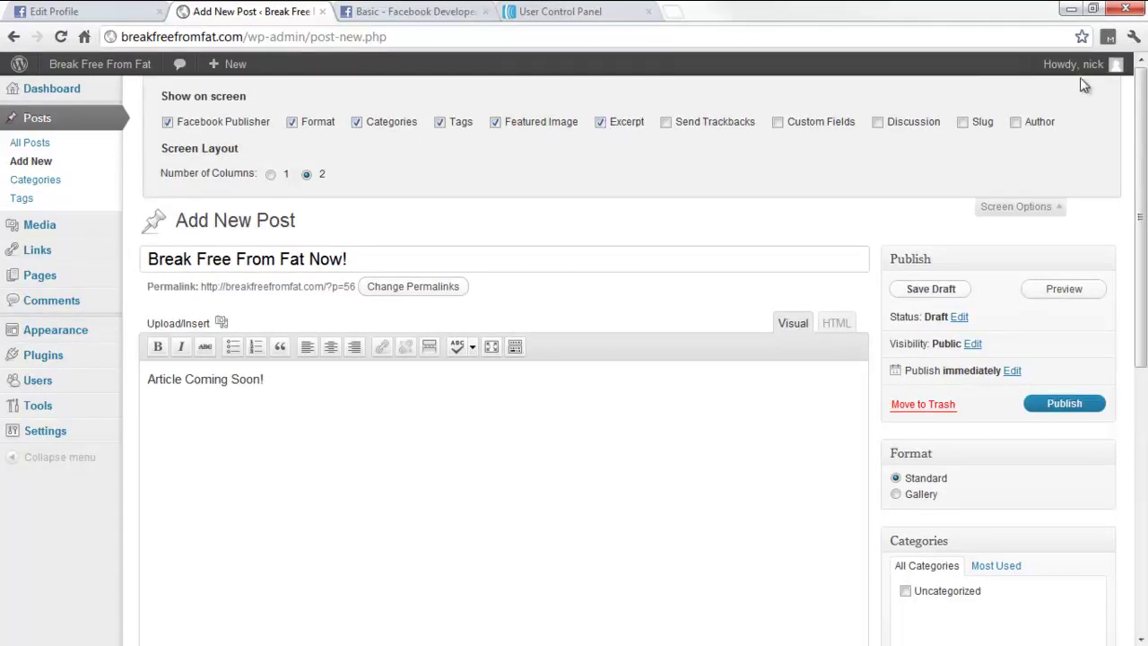
{"action": "left_click", "coordinate": [1018, 207]}
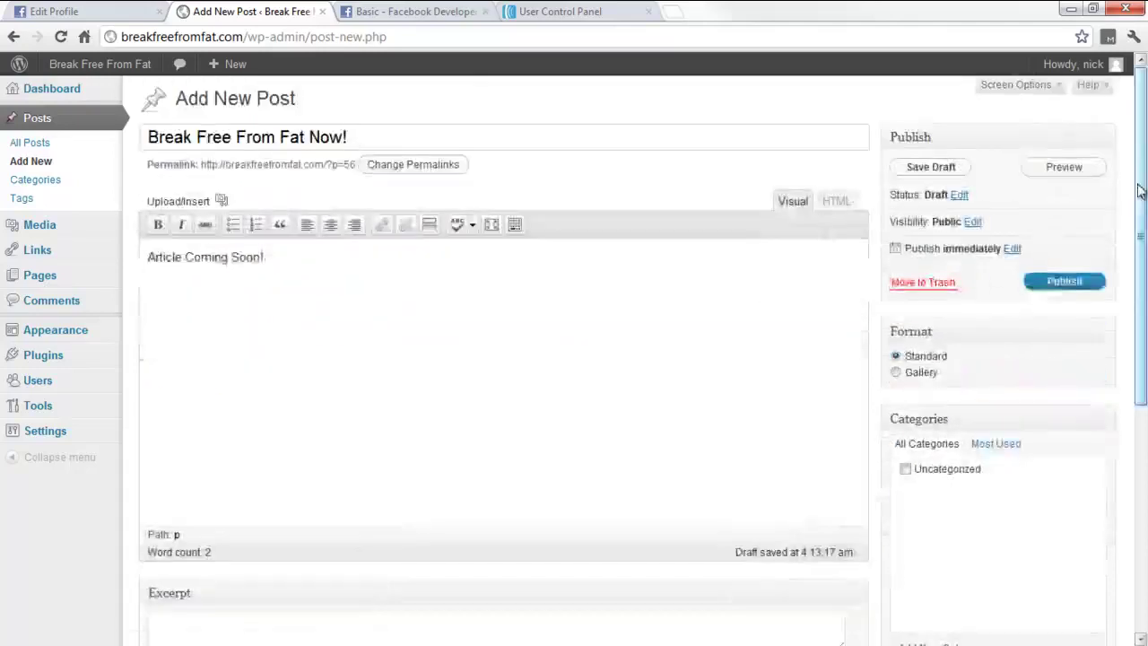
{"action": "scroll", "coordinate": [401, 269], "scroll_direction": "down", "scroll_amount": 5}
{"action": "left_click", "coordinate": [204, 324]}
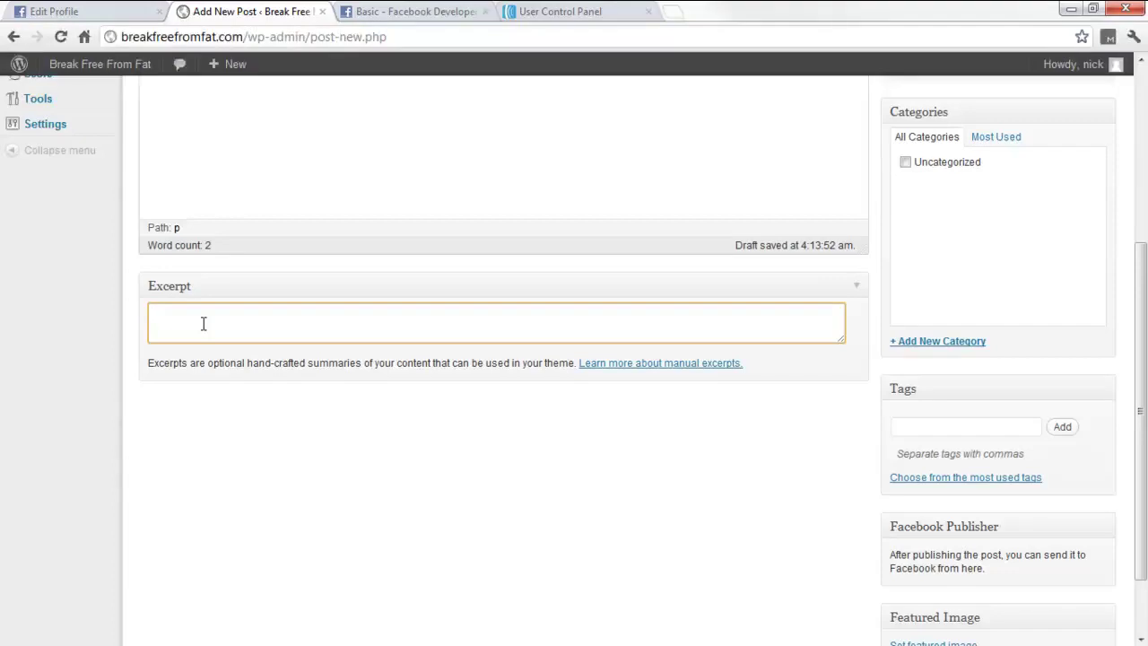
{"action": "type", "text": "heck"}
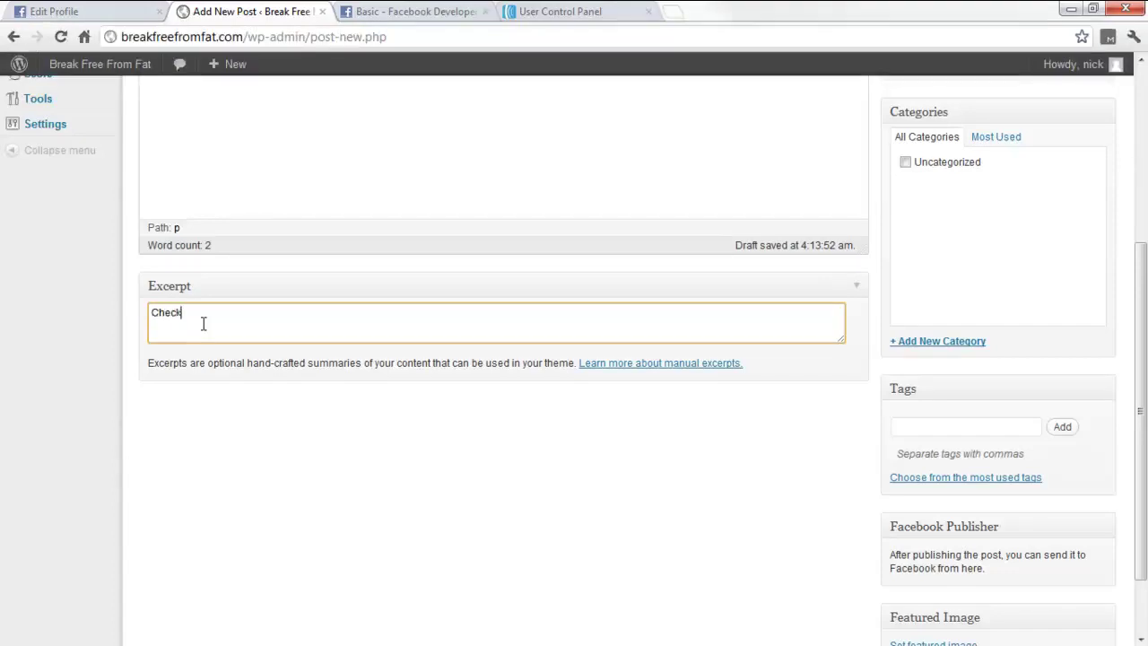
{"action": "type", "text": " Out This Post About Losing Fat Fast..."}
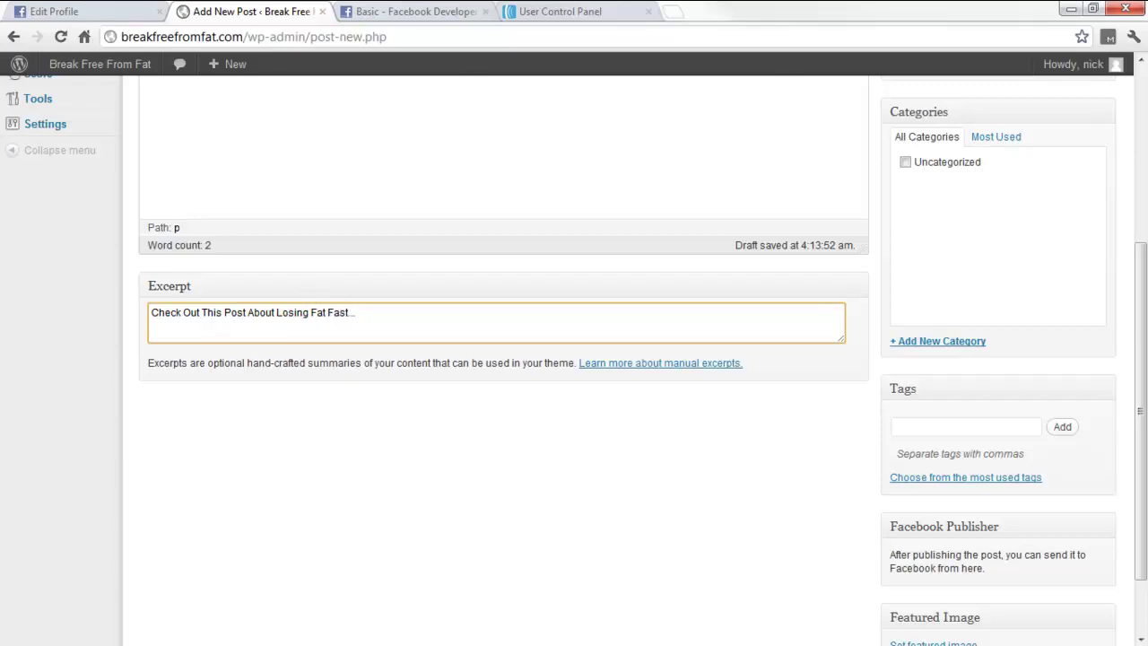
{"action": "left_click_drag", "start_coordinate": [1144, 336], "coordinate": [1144, 148]}
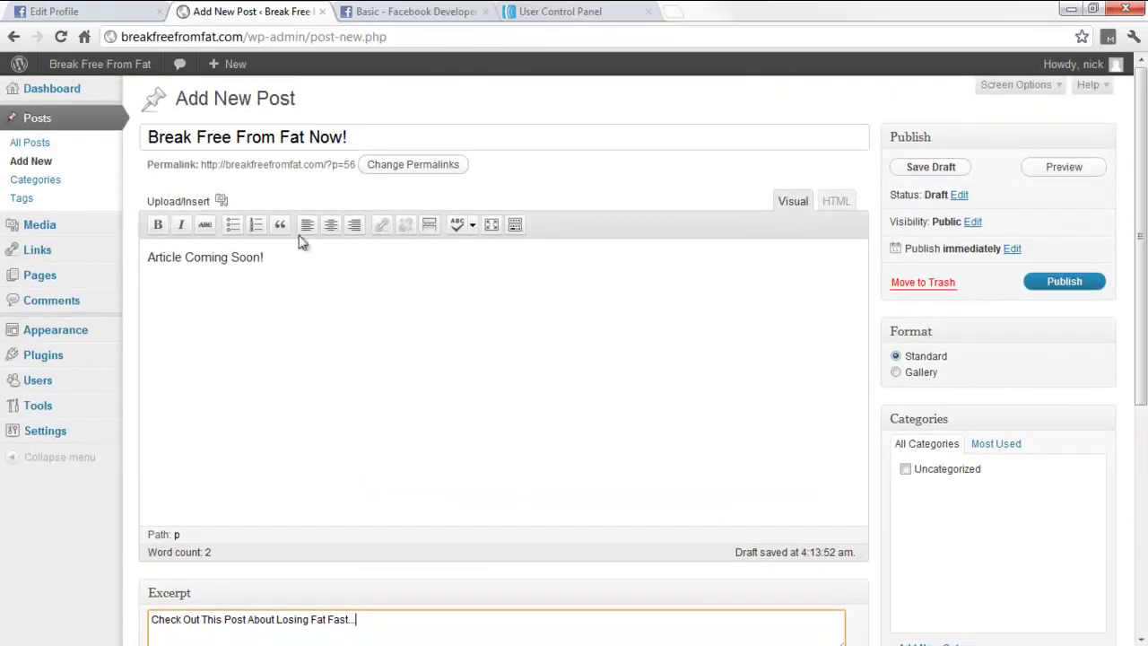
Step: Upload Ozeri-Pro.jpg from the Desktop and insert it full size into the post body
{"action": "left_click", "coordinate": [222, 203]}
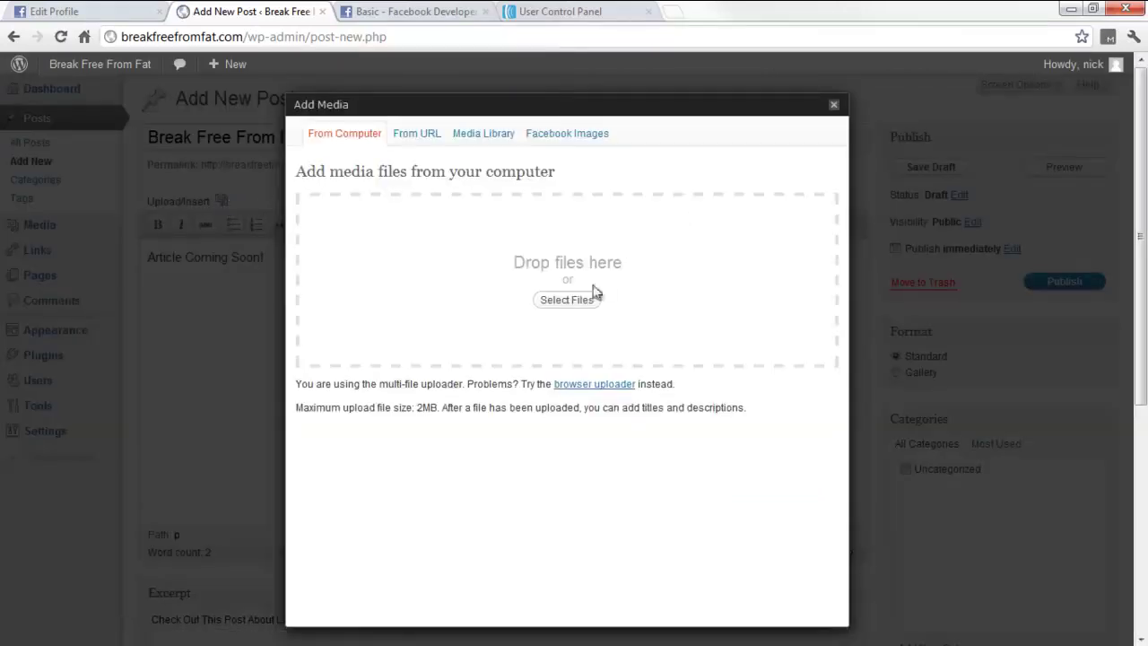
{"action": "left_click", "coordinate": [566, 300]}
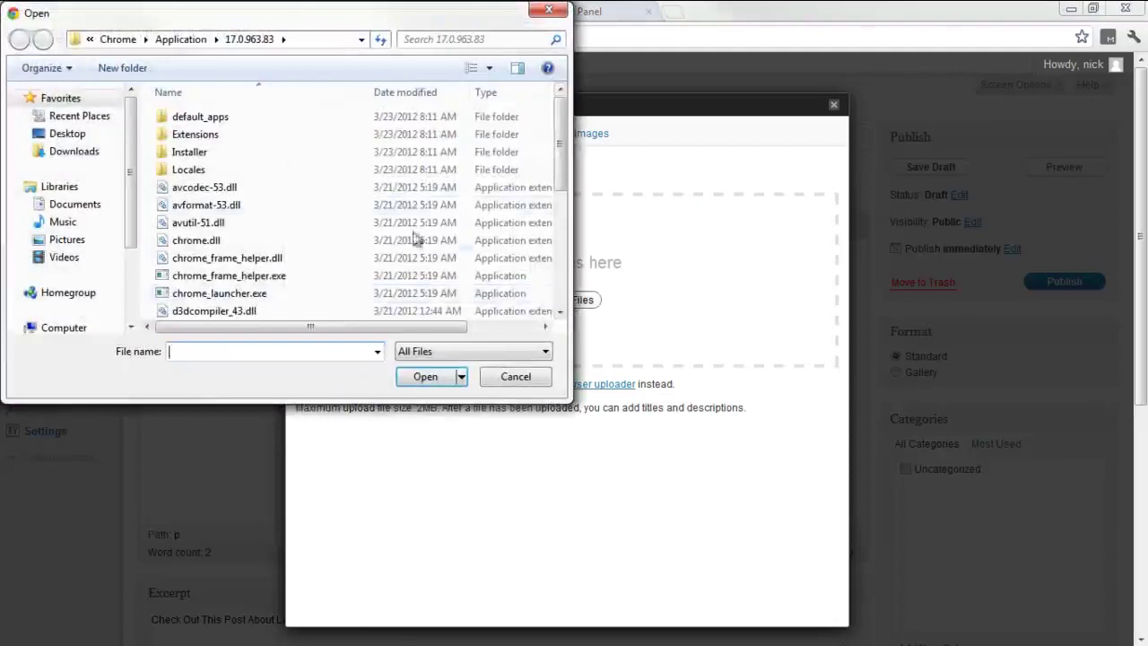
{"action": "left_click", "coordinate": [68, 133]}
{"action": "left_click_drag", "start_coordinate": [558, 149], "coordinate": [551, 291]}
{"action": "double_click", "coordinate": [265, 313]}
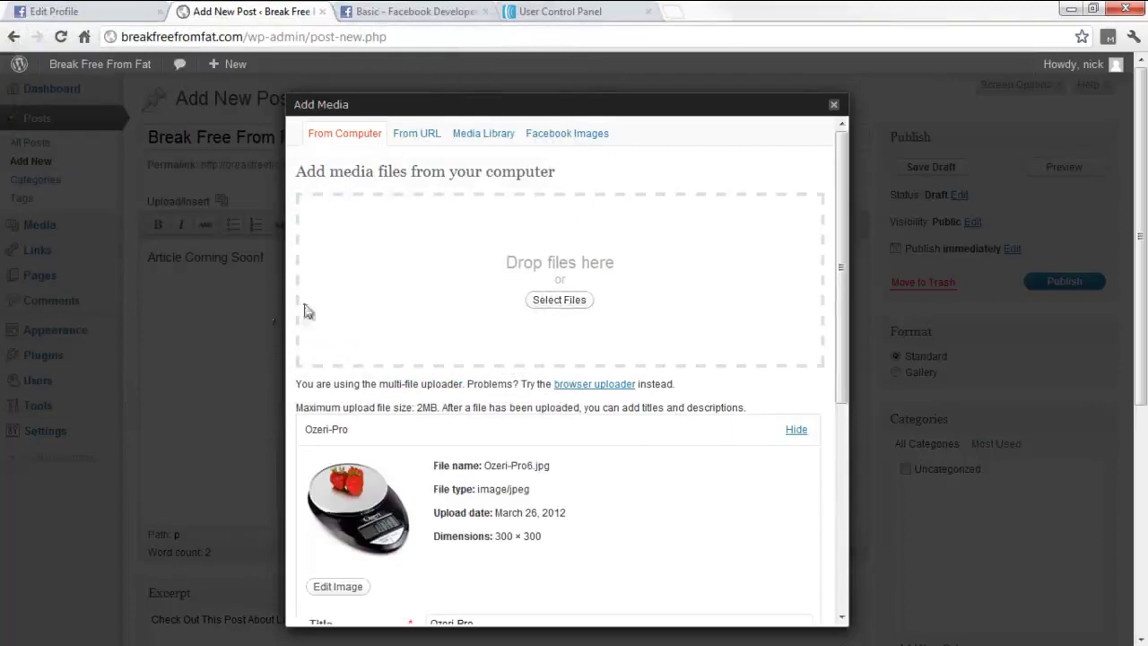
{"action": "left_click_drag", "start_coordinate": [840, 289], "coordinate": [883, 470]}
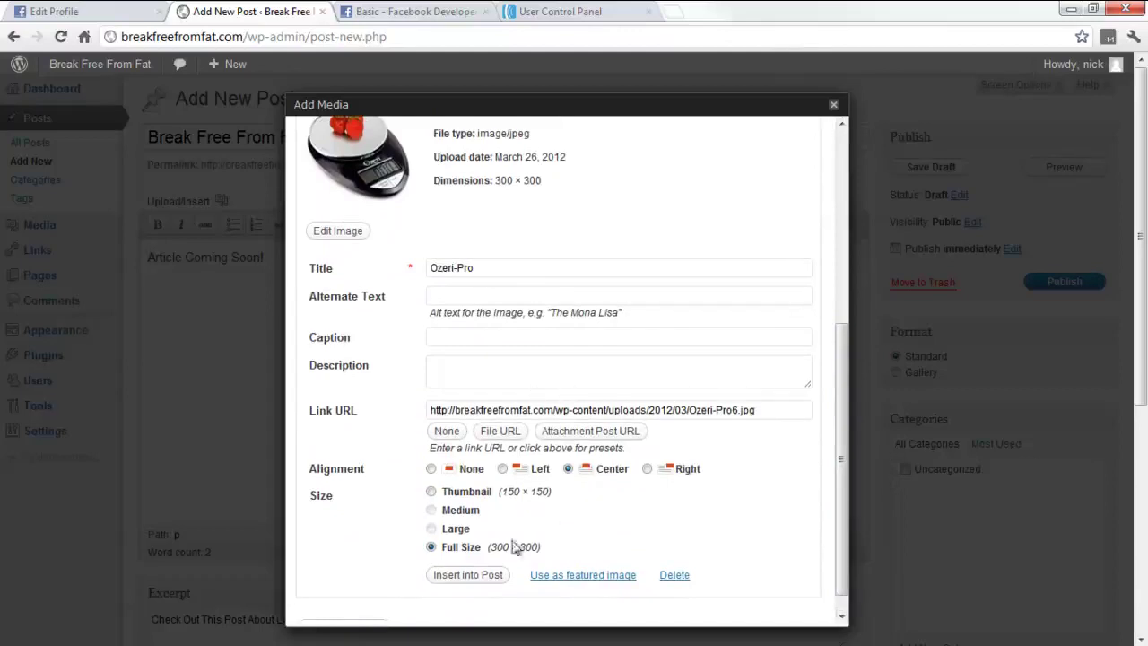
{"action": "left_click", "coordinate": [467, 581]}
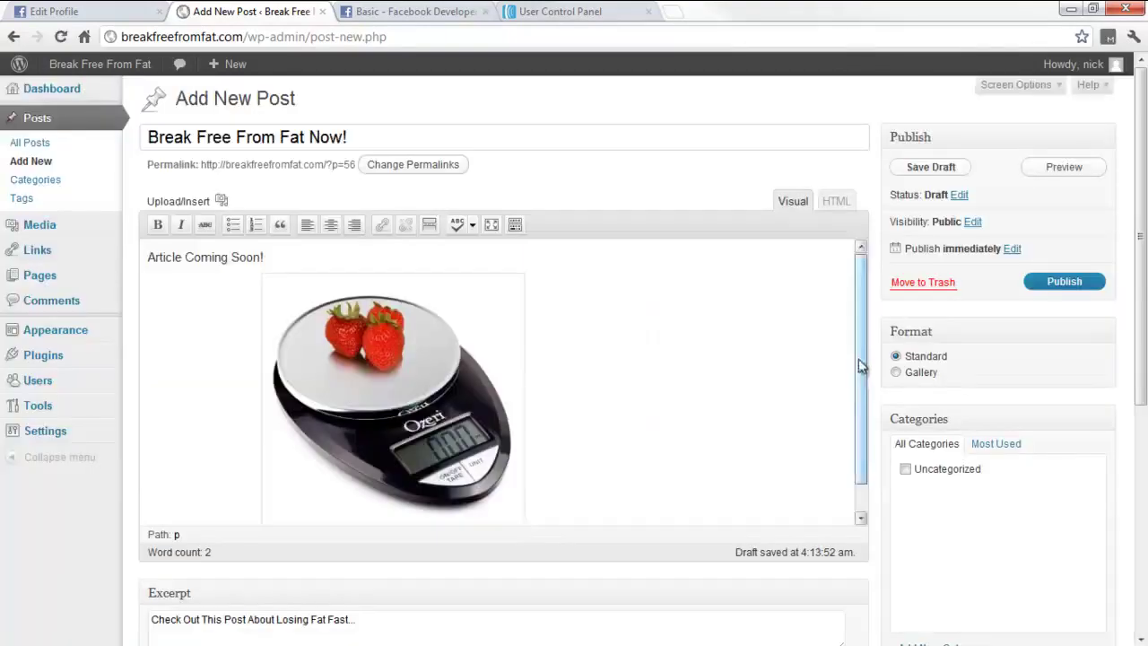
{"action": "left_click_drag", "start_coordinate": [858, 366], "coordinate": [858, 410]}
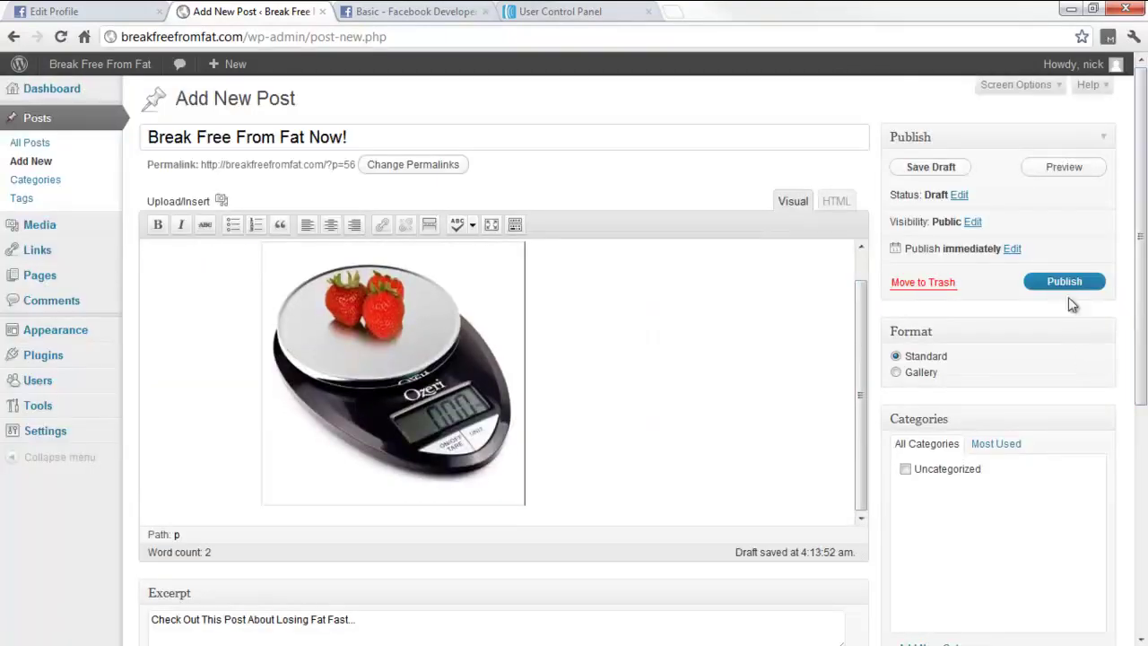
Step: Publish the post and view it on the front page with its Facebook Like and Send buttons
{"action": "left_click", "coordinate": [1067, 287]}
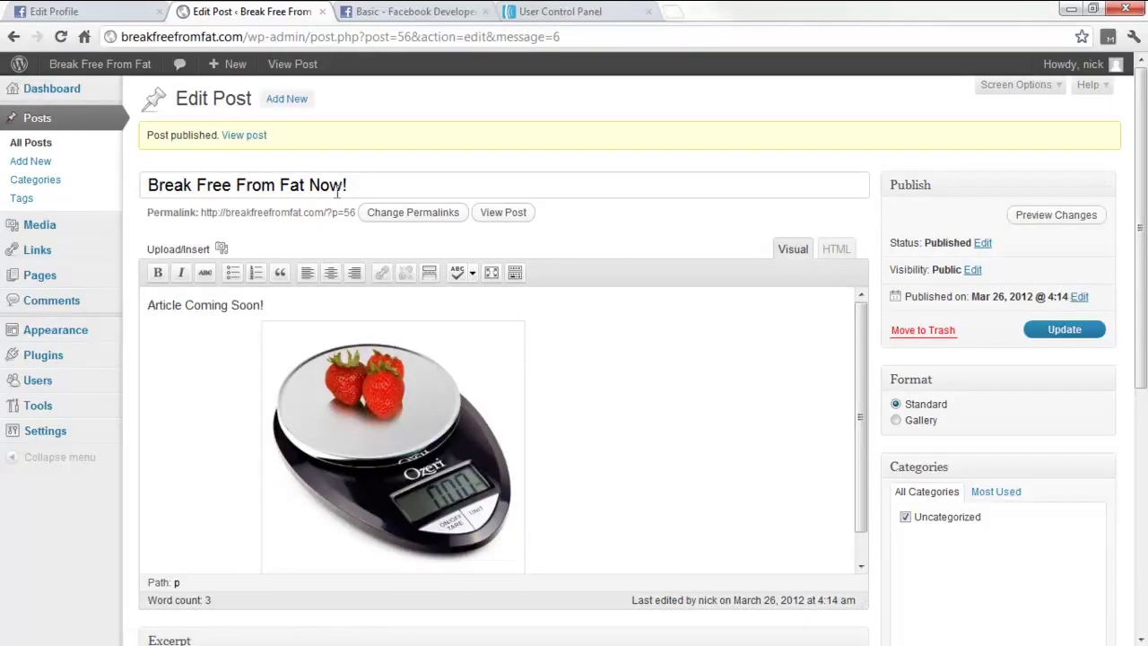
{"action": "mouse_move", "coordinate": [105, 72]}
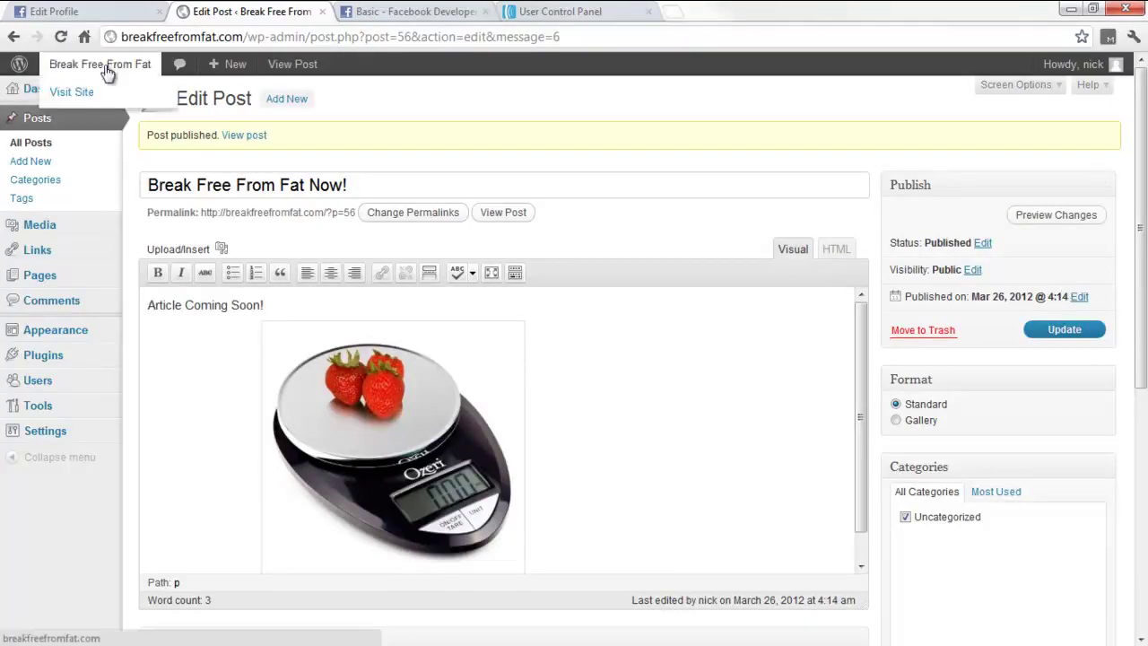
{"action": "left_click", "coordinate": [106, 72]}
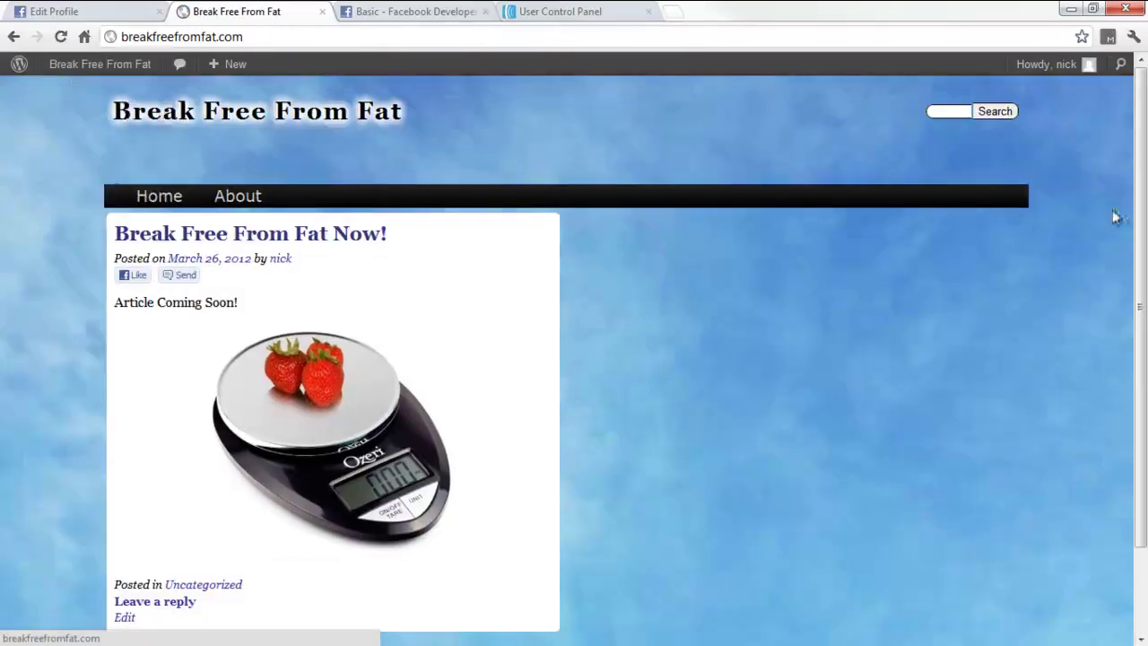
{"action": "mouse_move", "coordinate": [1143, 215]}
{"action": "left_mouse_down"}
{"action": "mouse_move", "coordinate": [1143, 250]}
{"action": "mouse_move", "coordinate": [1145, 218]}
{"action": "left_mouse_up"}
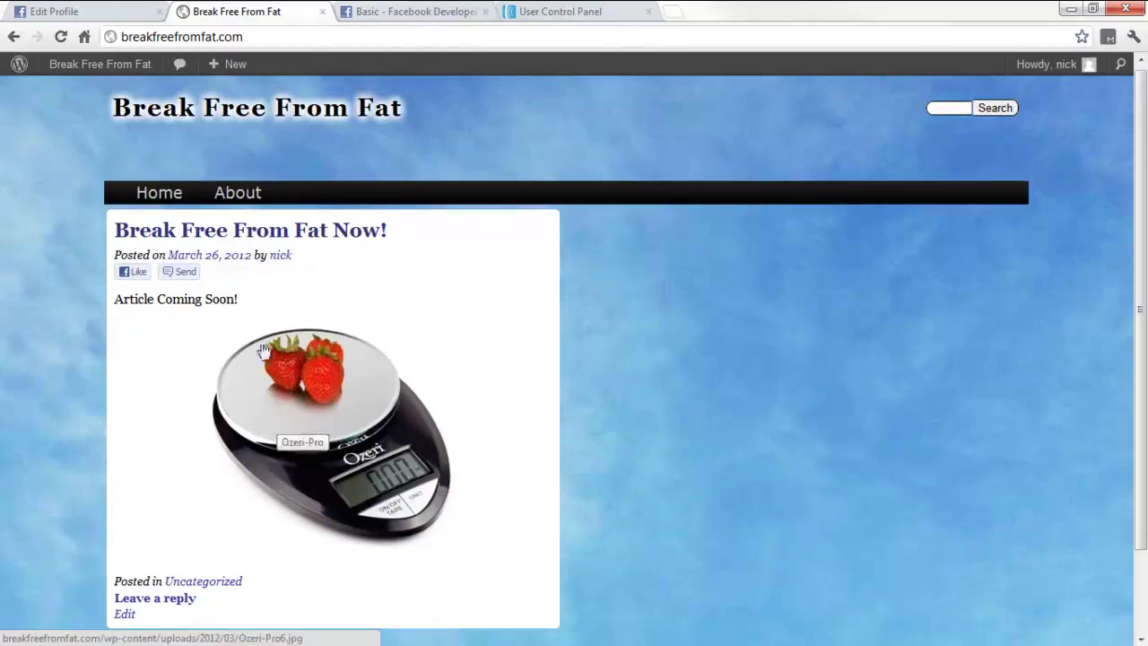
{"action": "scroll", "coordinate": [1141, 321], "scroll_direction": "down", "scroll_amount": 1}
{"action": "left_click_drag", "start_coordinate": [1141, 321], "coordinate": [1137, 315]}
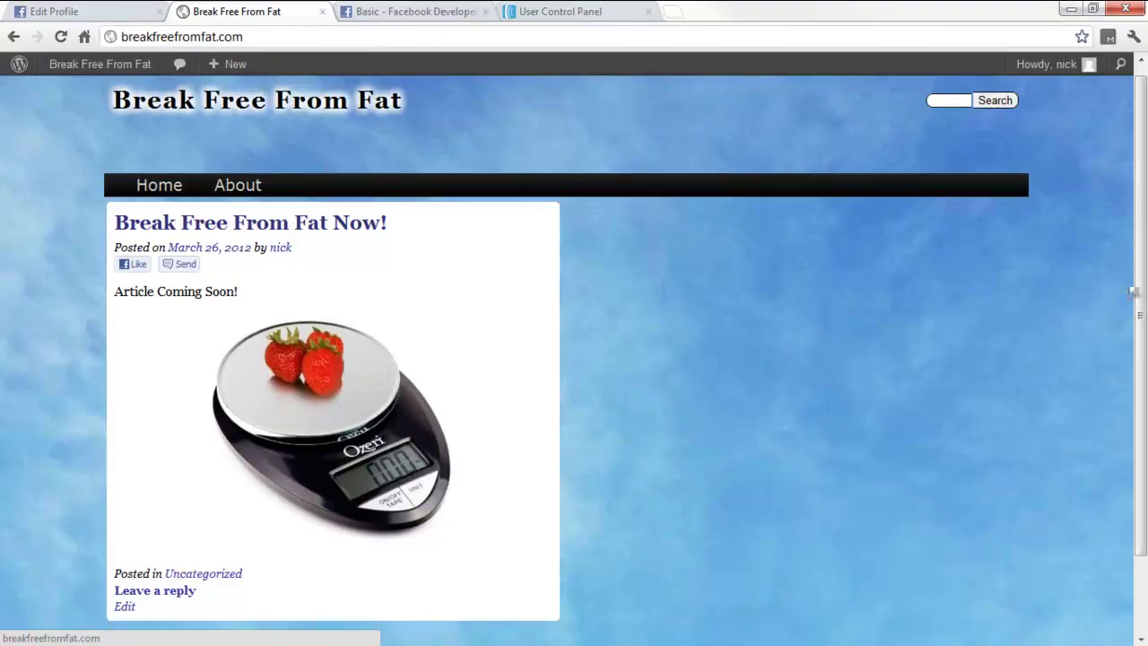
{"action": "scroll", "coordinate": [574, 359], "scroll_direction": "down", "scroll_amount": 2}
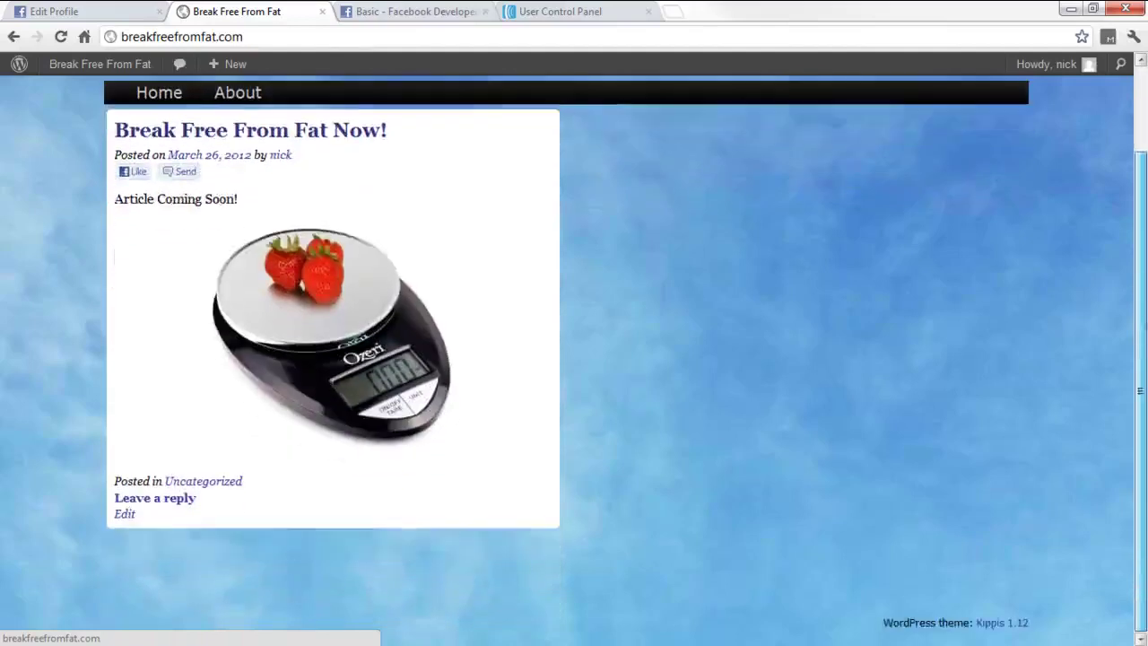
{"action": "scroll", "coordinate": [574, 359], "scroll_direction": "up", "scroll_amount": 1}
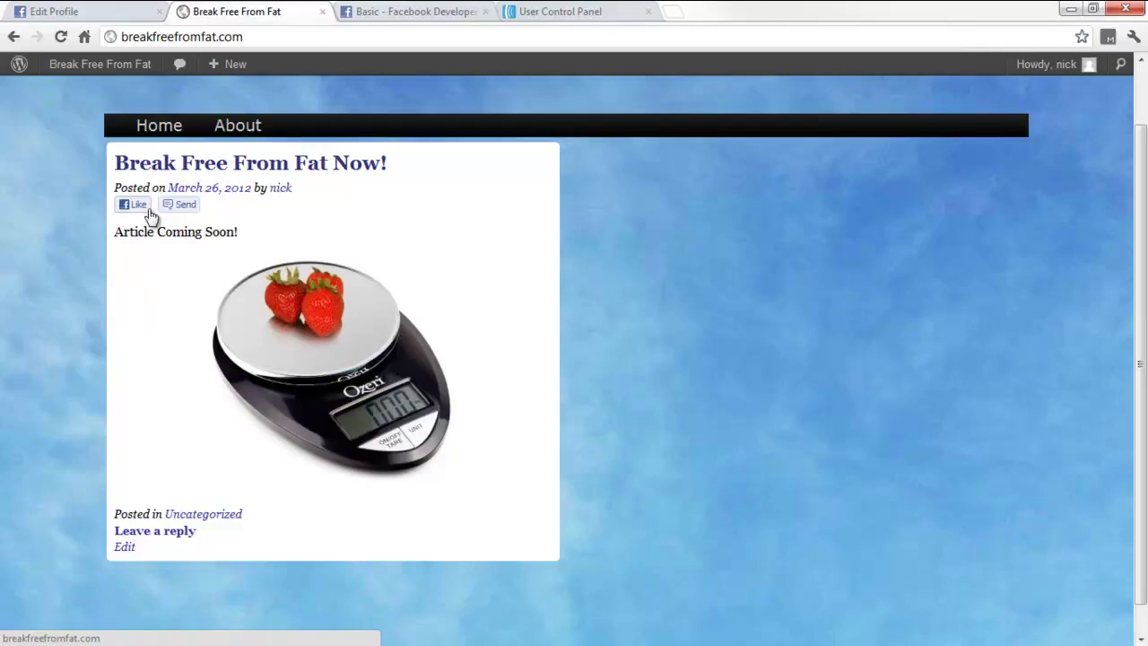
Step: Use Facebook as the Profit Insiders page and scroll to the auto-shared 'Break Free From Fat Now!' post
{"action": "left_click", "coordinate": [92, 12]}
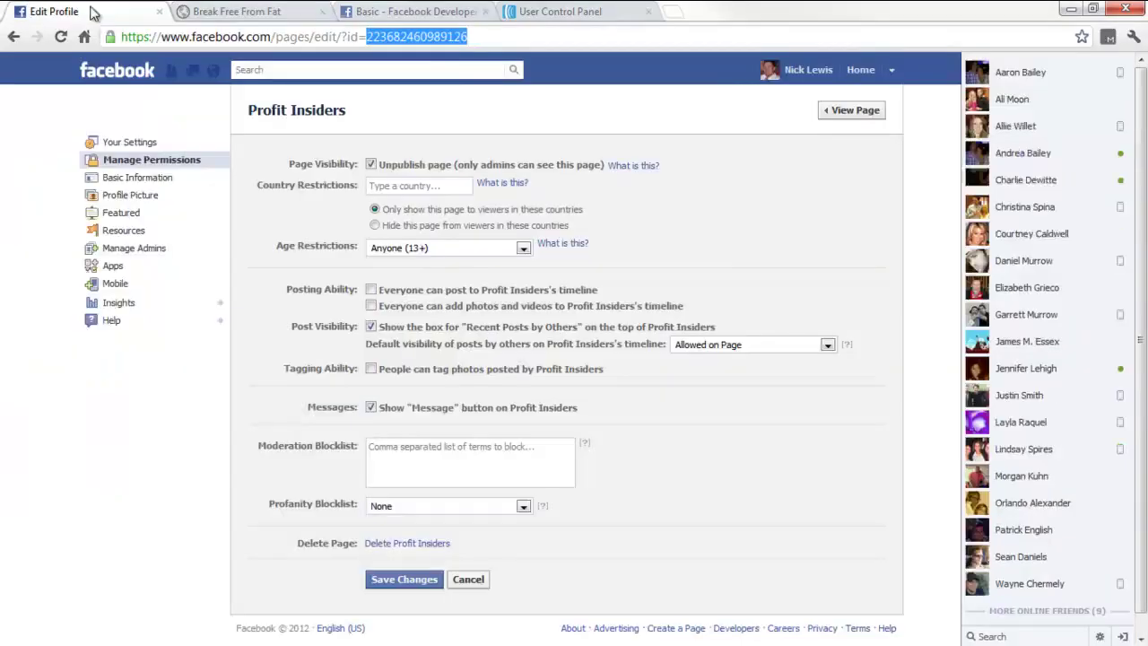
{"action": "left_click", "coordinate": [892, 70]}
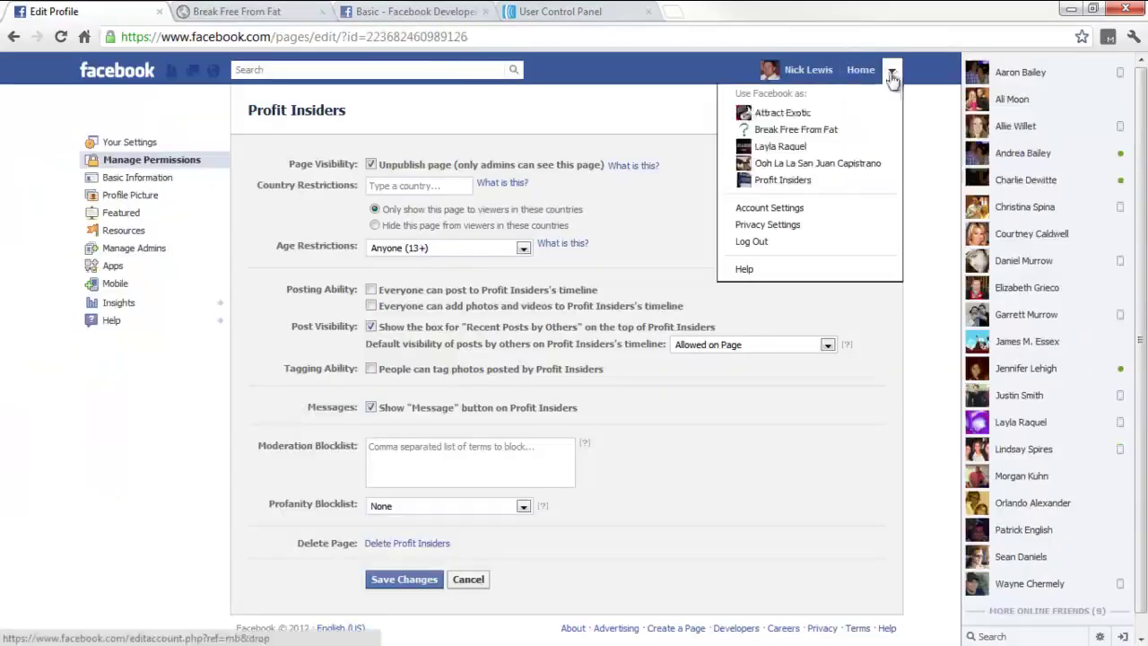
{"action": "left_click", "coordinate": [803, 181]}
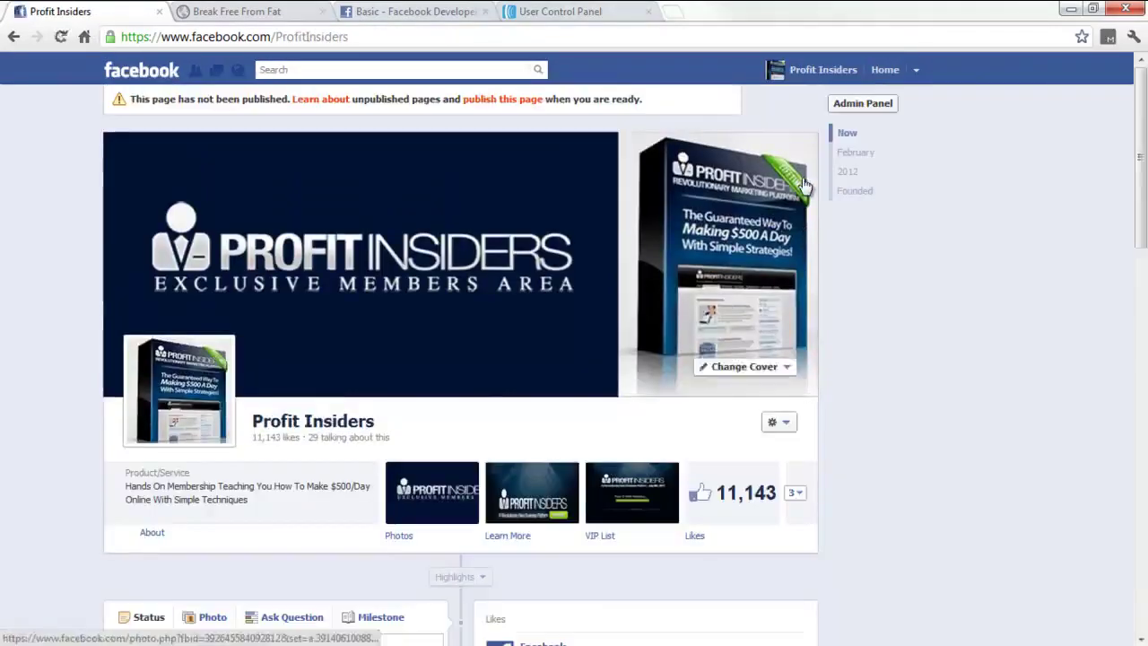
{"action": "mouse_move", "coordinate": [1140, 171]}
{"action": "left_mouse_down"}
{"action": "mouse_move", "coordinate": [1140, 273]}
{"action": "mouse_move", "coordinate": [1141, 188]}
{"action": "left_mouse_up"}
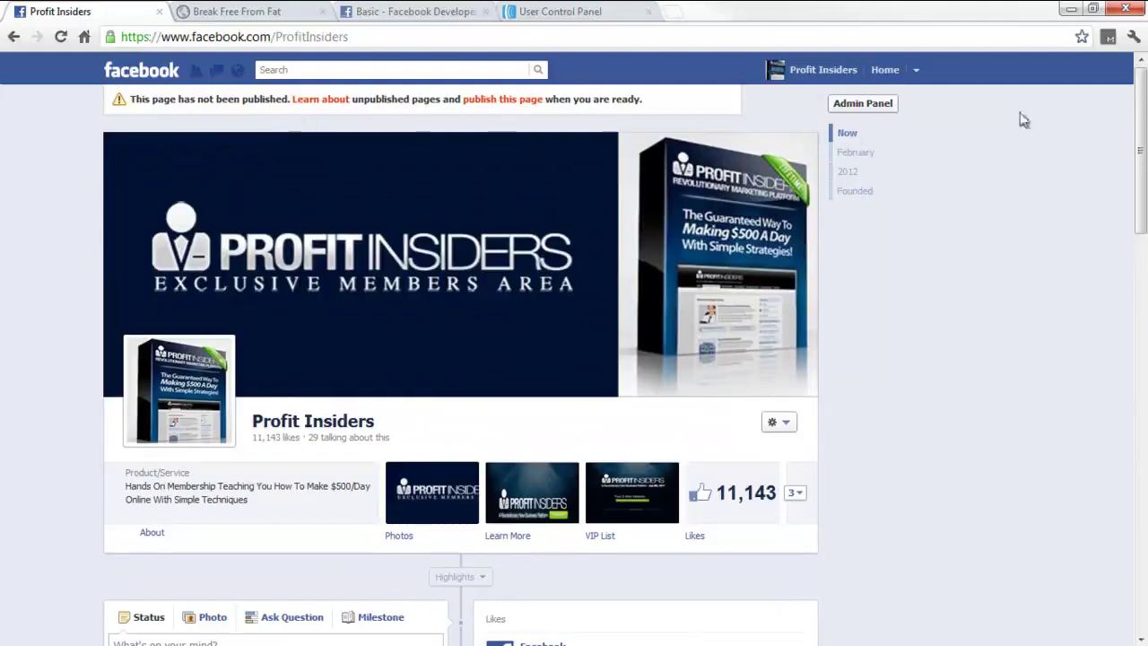
{"action": "left_click_drag", "start_coordinate": [1143, 126], "coordinate": [1145, 229]}
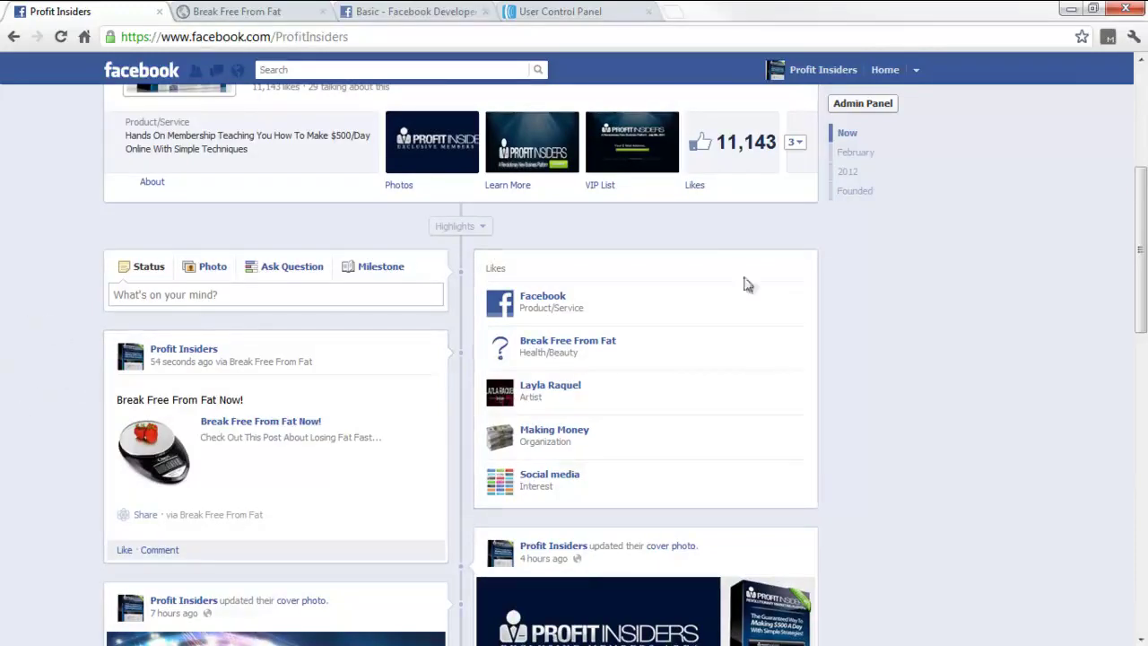
{"action": "mouse_move", "coordinate": [1141, 311]}
{"action": "left_mouse_down"}
{"action": "mouse_move", "coordinate": [1141, 269]}
{"action": "mouse_move", "coordinate": [1141, 332]}
{"action": "left_mouse_up"}
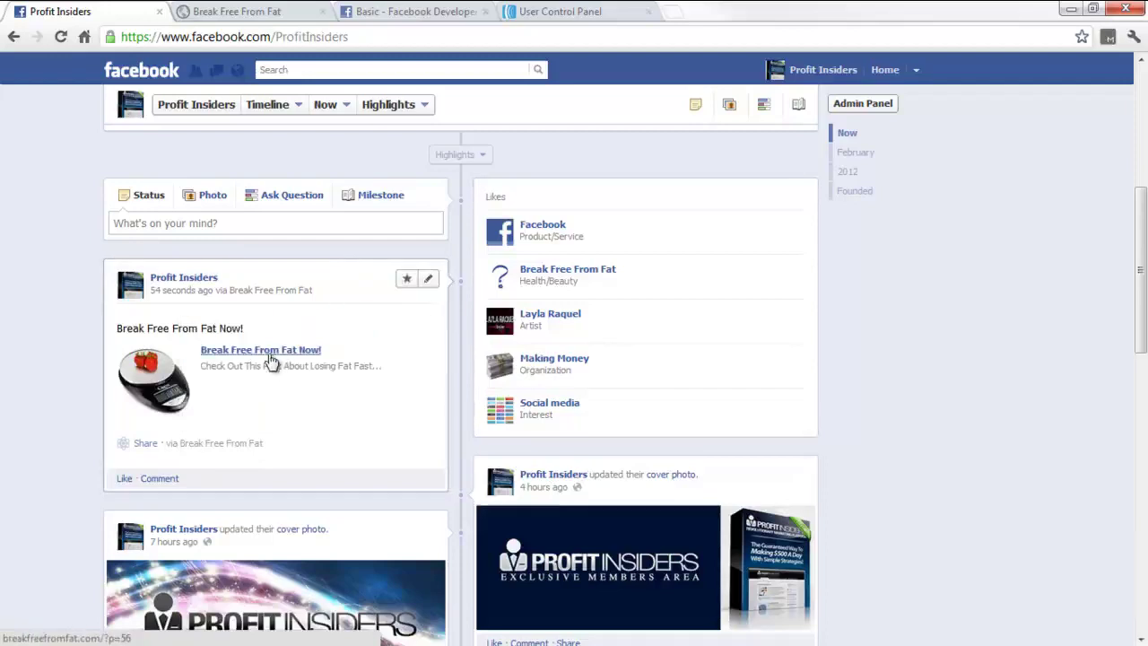
Step: Open the shared post's blog link from the Facebook timeline, then close that blog tab
{"action": "left_click", "coordinate": [271, 359]}
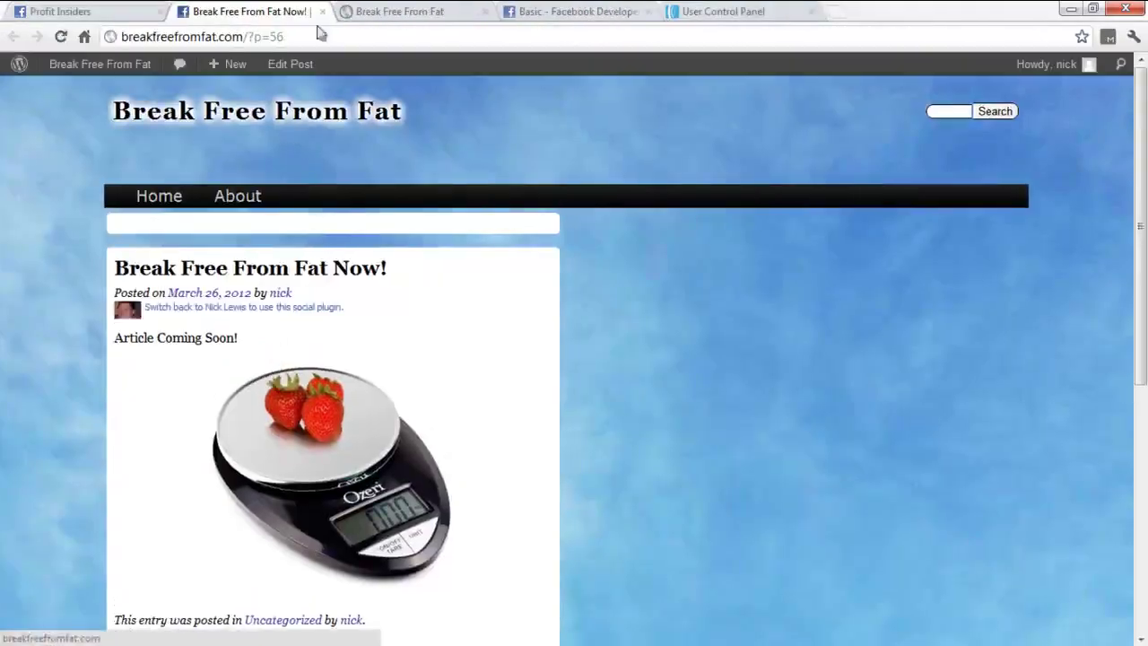
{"action": "left_click", "coordinate": [323, 11]}
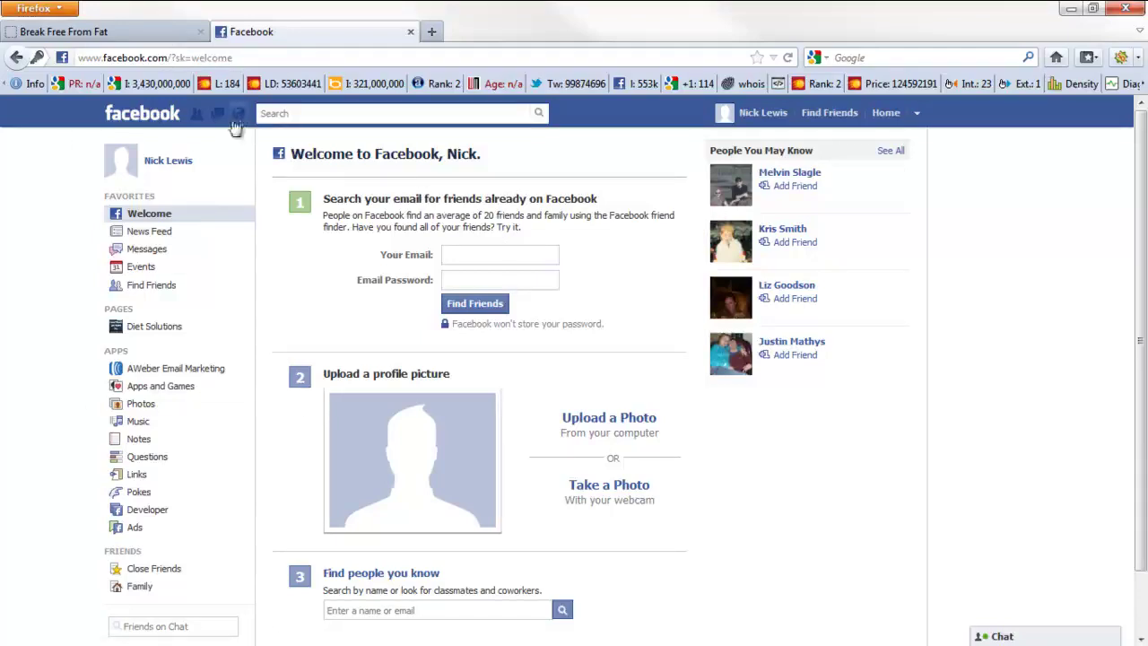
Step: Reload the blog in Firefox and open the post's Leave a Reply comment form
{"action": "left_click", "coordinate": [123, 41]}
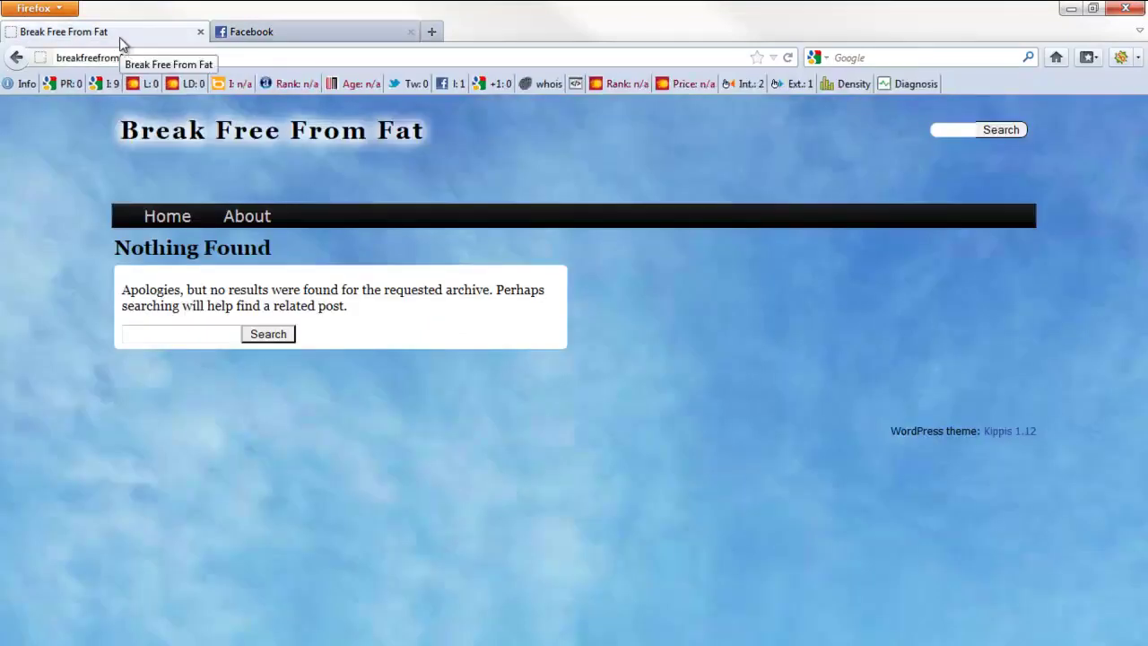
{"action": "left_click", "coordinate": [788, 57]}
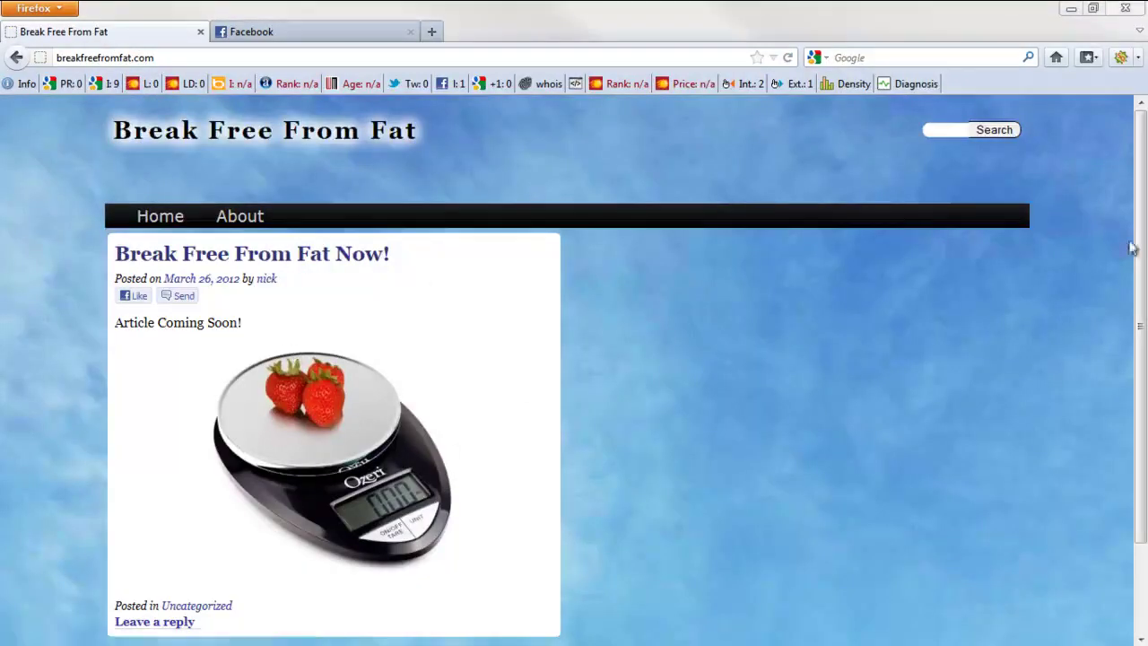
{"action": "mouse_move", "coordinate": [1139, 250]}
{"action": "left_mouse_down"}
{"action": "mouse_move", "coordinate": [1142, 285]}
{"action": "mouse_move", "coordinate": [1142, 232]}
{"action": "left_mouse_up"}
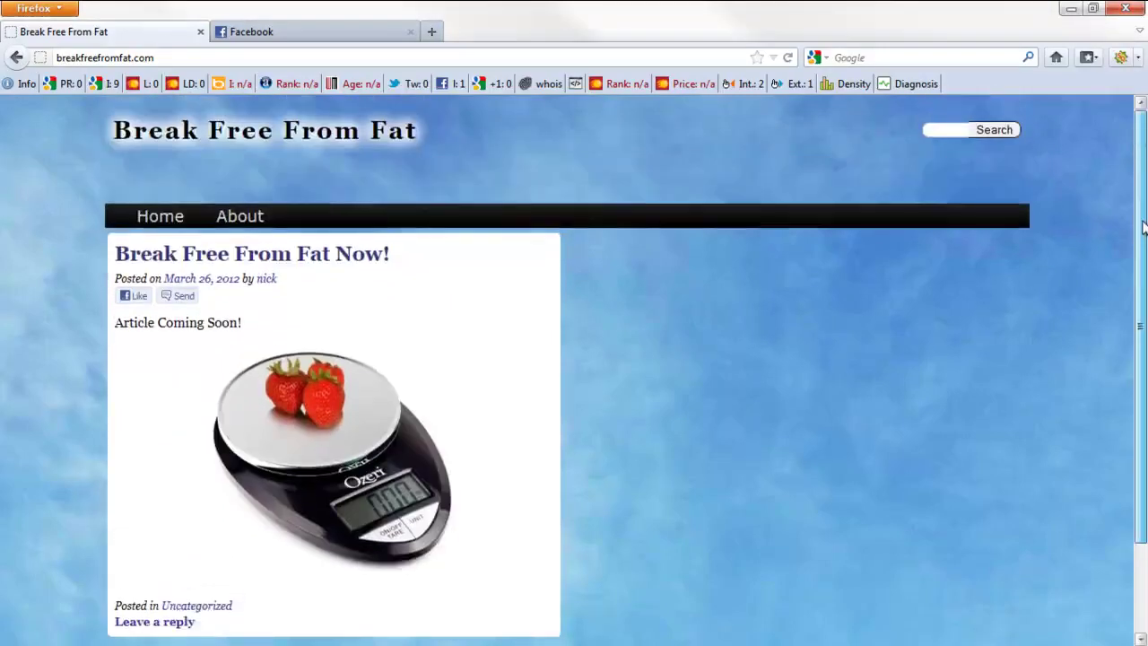
{"action": "left_click_drag", "start_coordinate": [1143, 232], "coordinate": [1143, 255]}
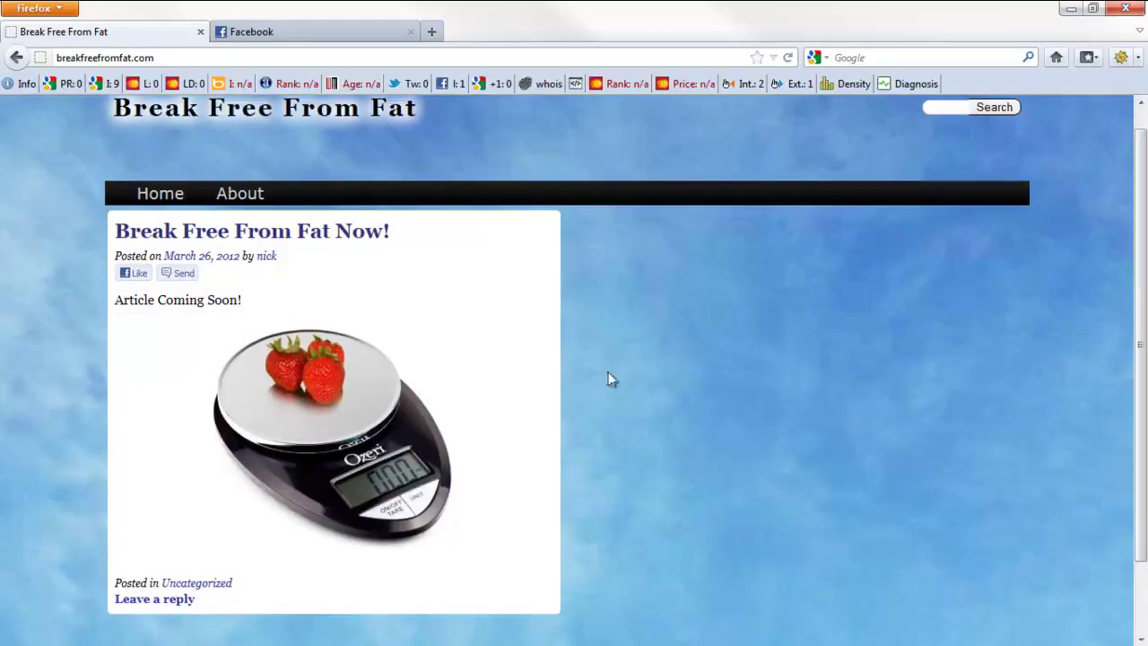
{"action": "scroll", "coordinate": [1137, 278], "scroll_direction": "down", "scroll_amount": 2}
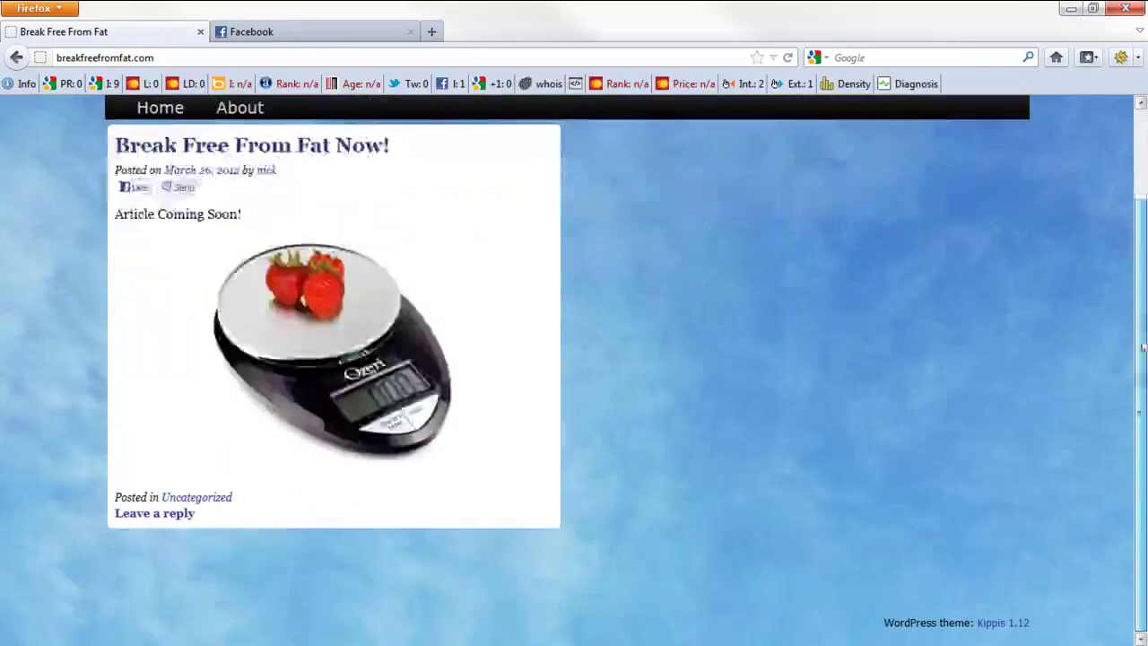
{"action": "left_click", "coordinate": [180, 523]}
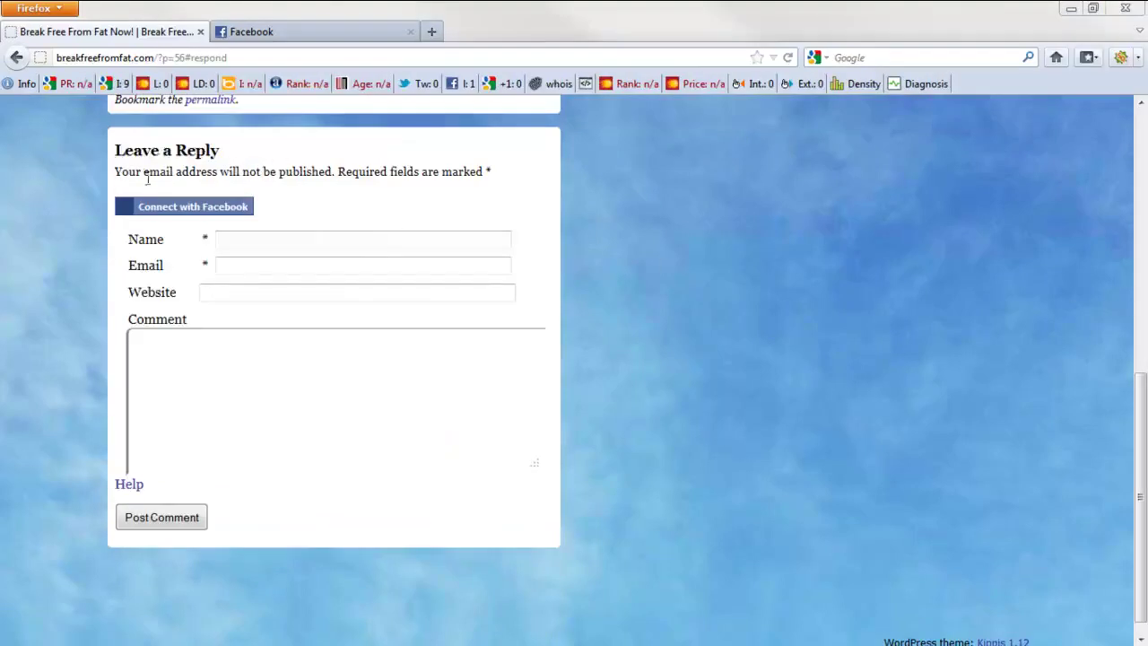
Step: Connect with Facebook, allow the app, and post the comment 'Hey great post!' shared on Facebook
{"action": "left_click", "coordinate": [252, 241]}
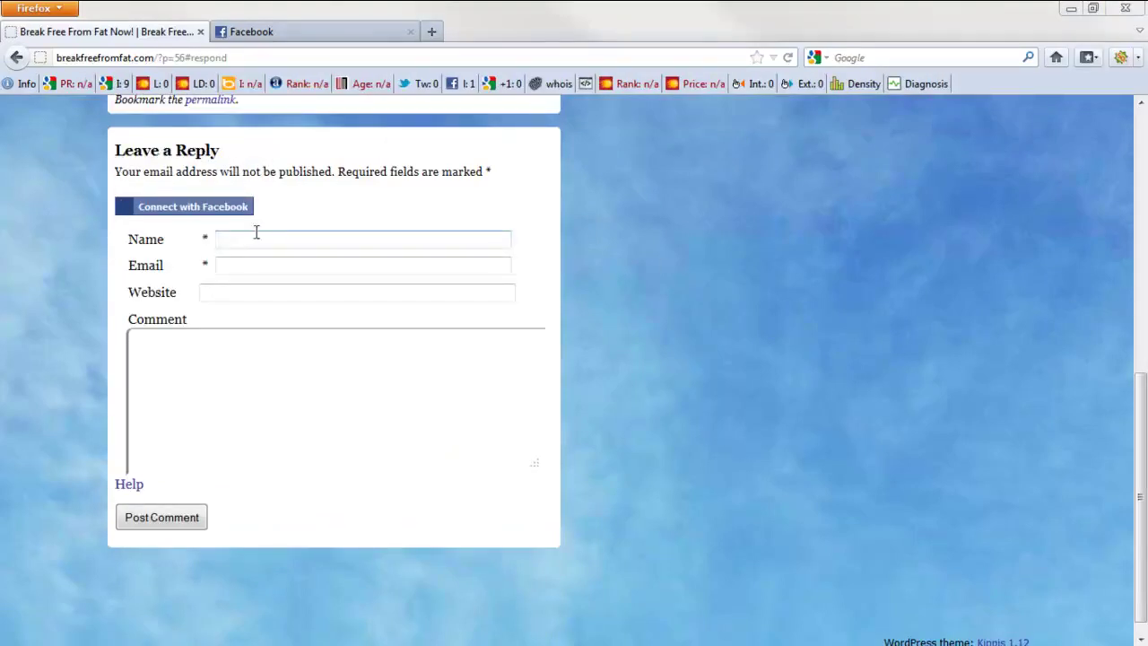
{"action": "left_click", "coordinate": [207, 207]}
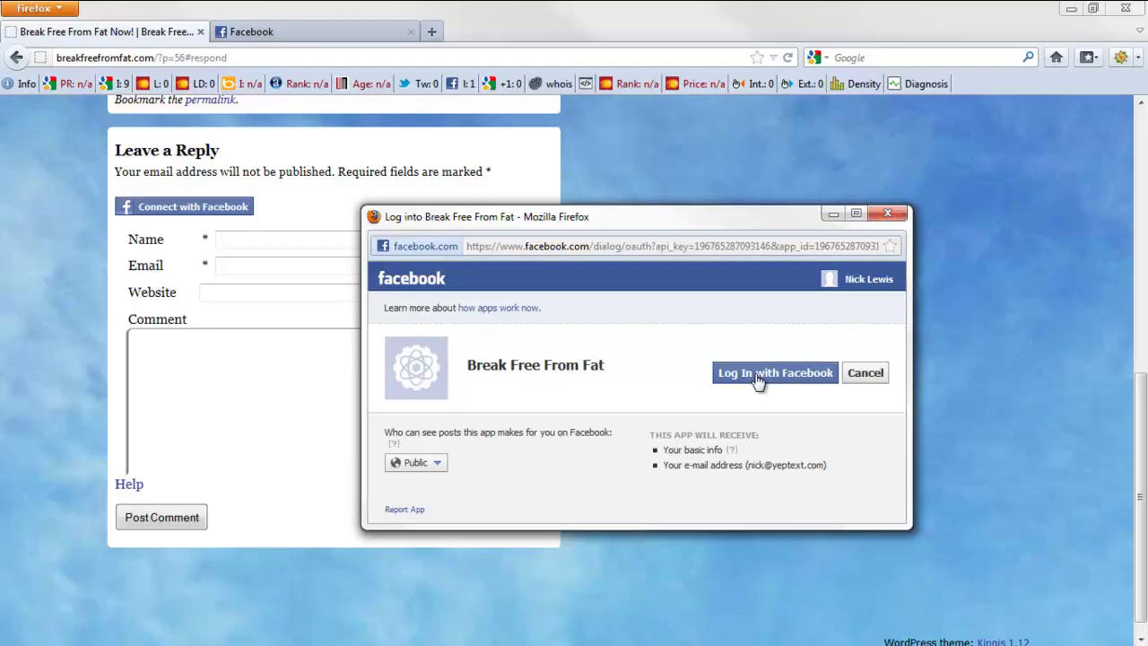
{"action": "left_click", "coordinate": [758, 375]}
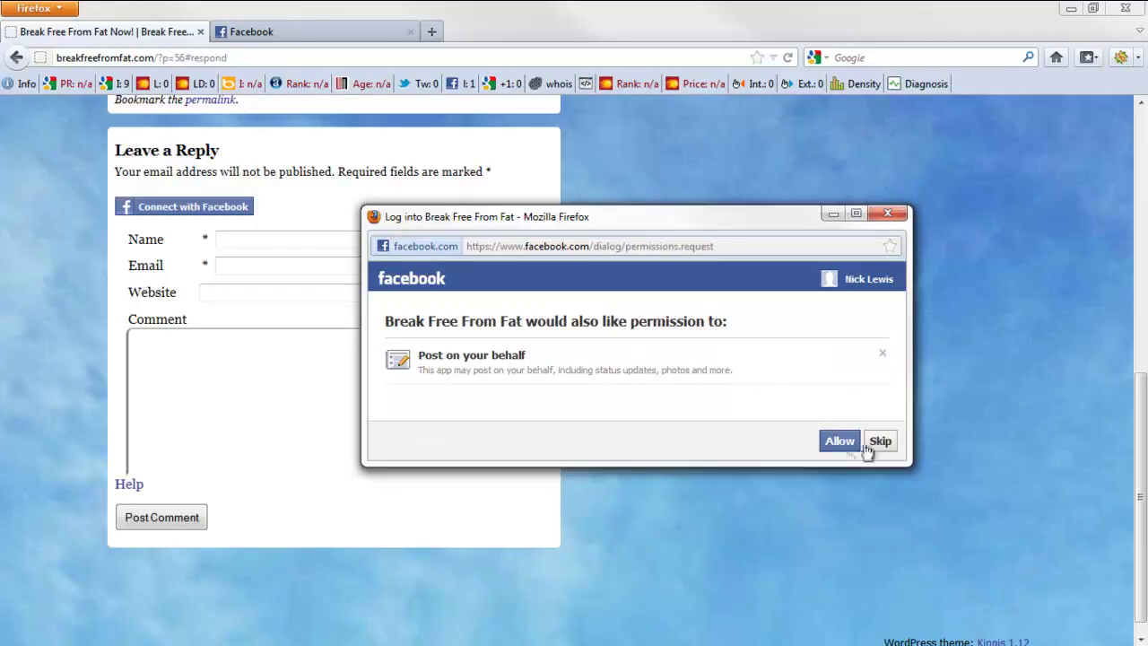
{"action": "left_click", "coordinate": [846, 449]}
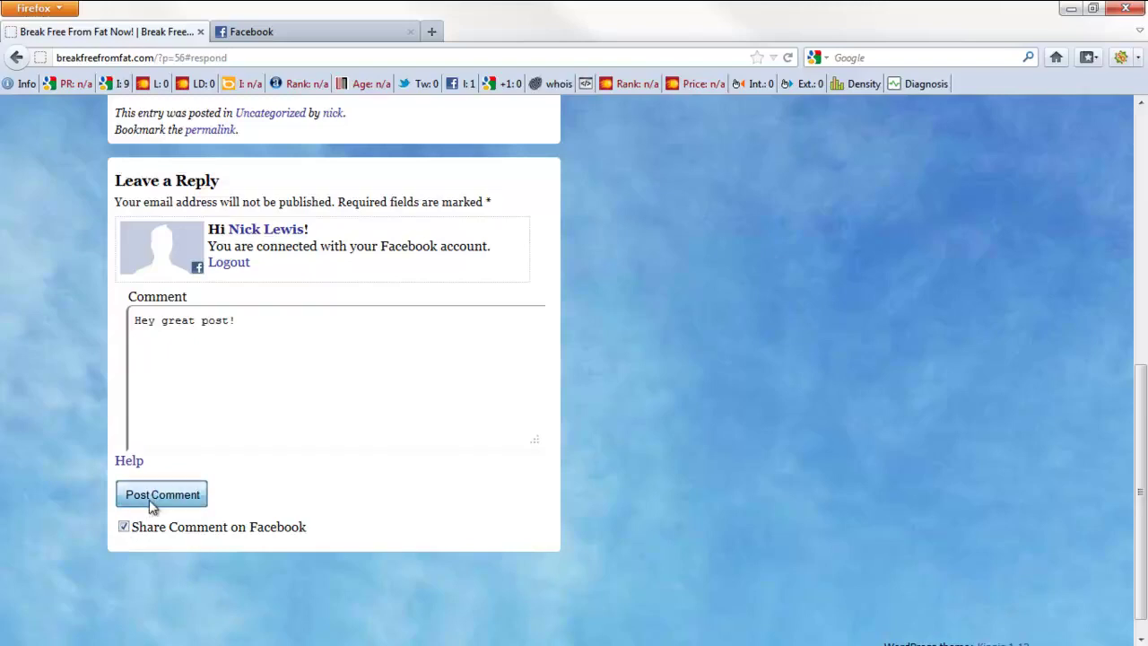
{"action": "left_click", "coordinate": [149, 502]}
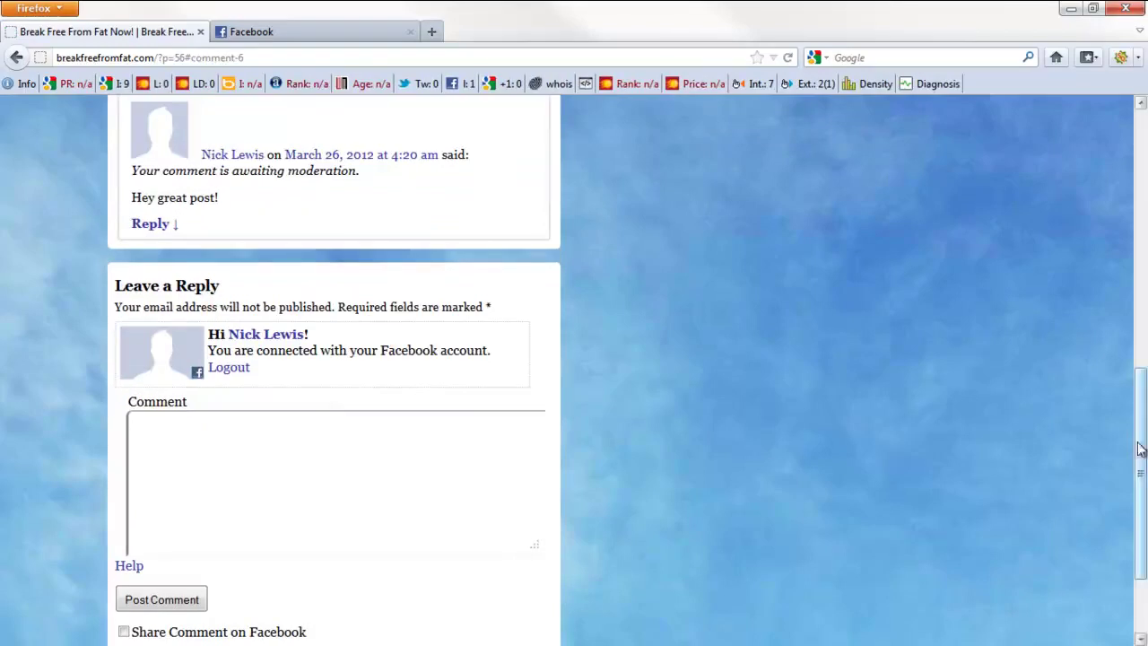
{"action": "mouse_move", "coordinate": [1141, 454]}
{"action": "left_mouse_down"}
{"action": "mouse_move", "coordinate": [1145, 481]}
{"action": "mouse_move", "coordinate": [1144, 460]}
{"action": "left_mouse_up"}
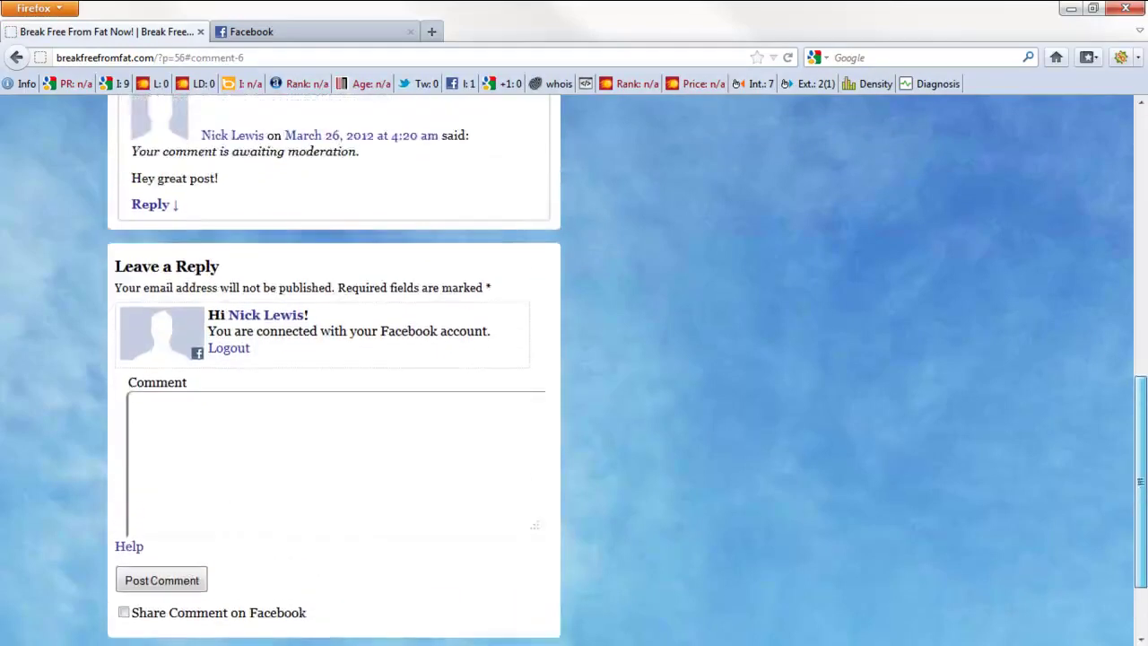
Step: Check the comment on the Facebook profile, then return to the top of 'Break Free From Fat Now!'
{"action": "left_click", "coordinate": [301, 35]}
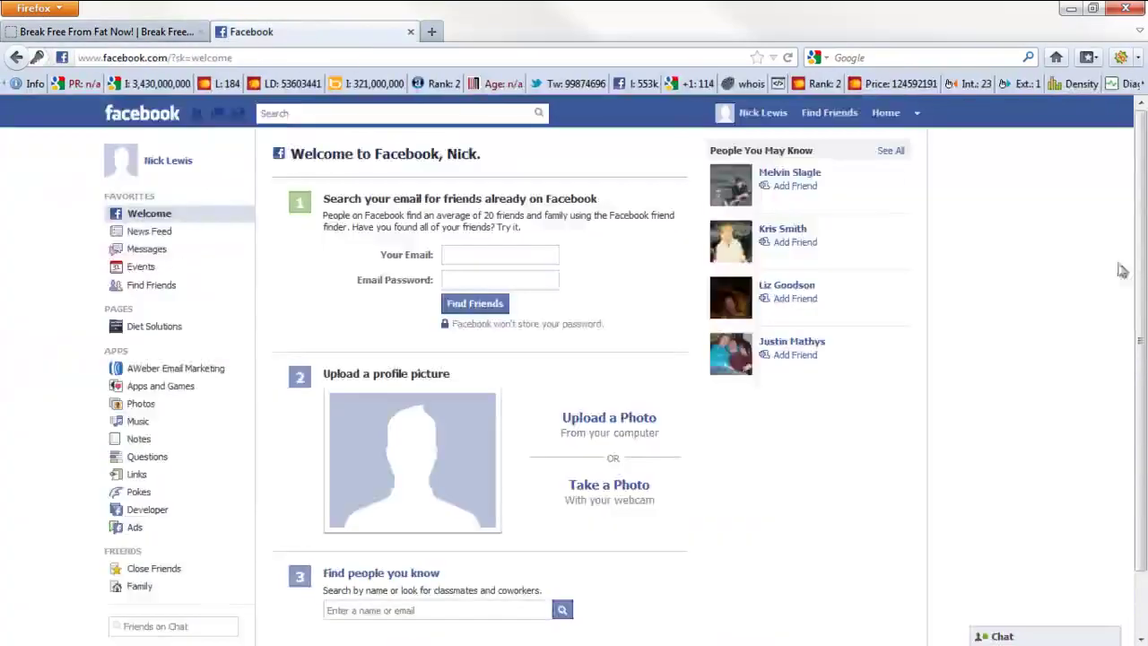
{"action": "left_click", "coordinate": [757, 112]}
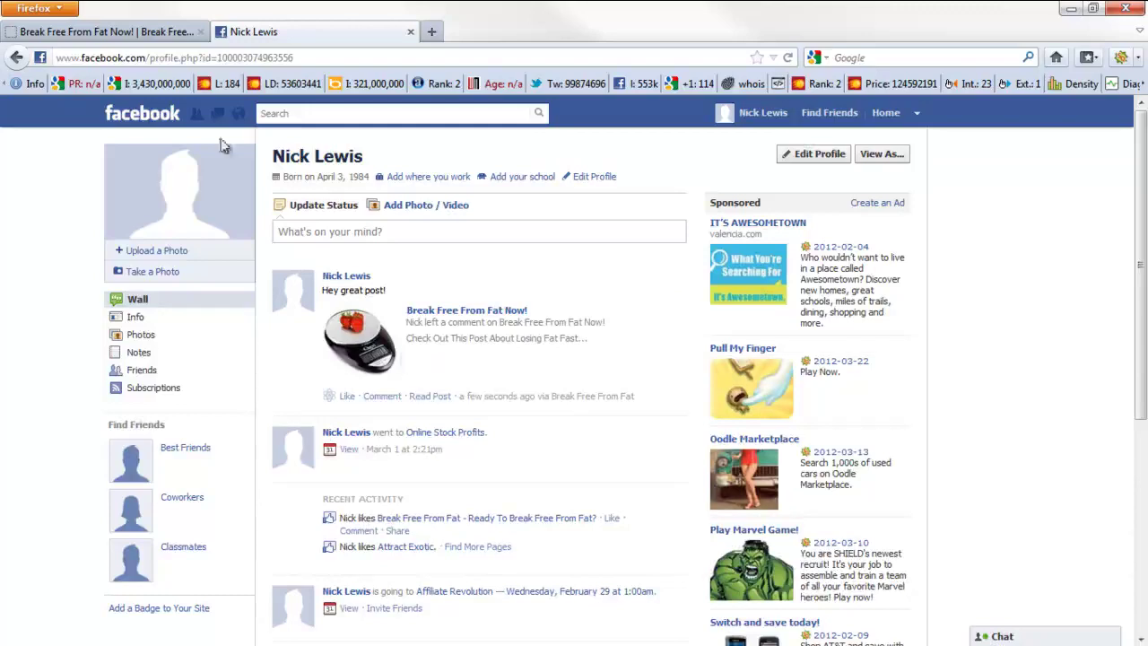
{"action": "left_click", "coordinate": [131, 32]}
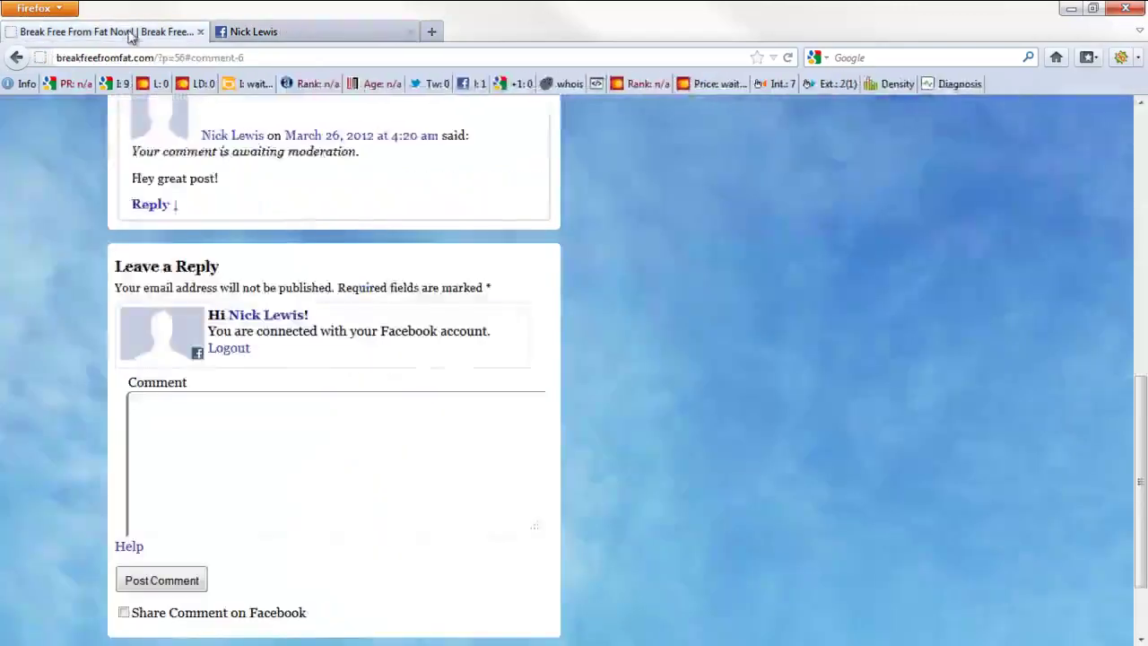
{"action": "left_click_drag", "start_coordinate": [1144, 435], "coordinate": [1144, 212]}
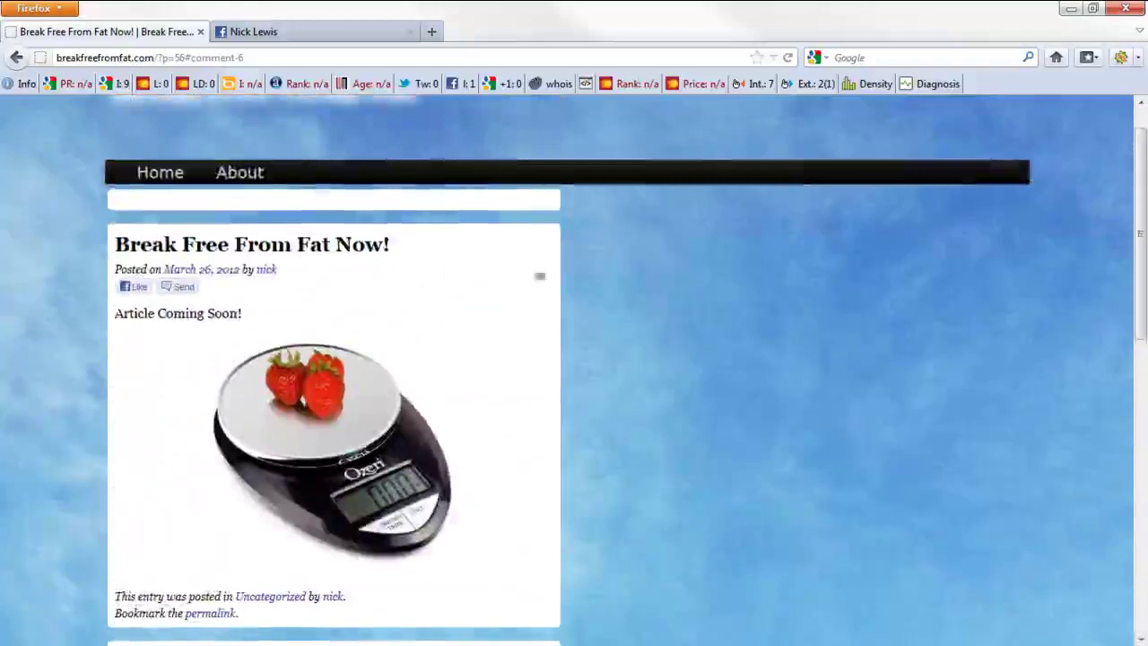
Step: Like the 'Break Free From Fat Now!' post and share a 'Great post!' comment to Facebook
{"action": "left_click", "coordinate": [182, 288]}
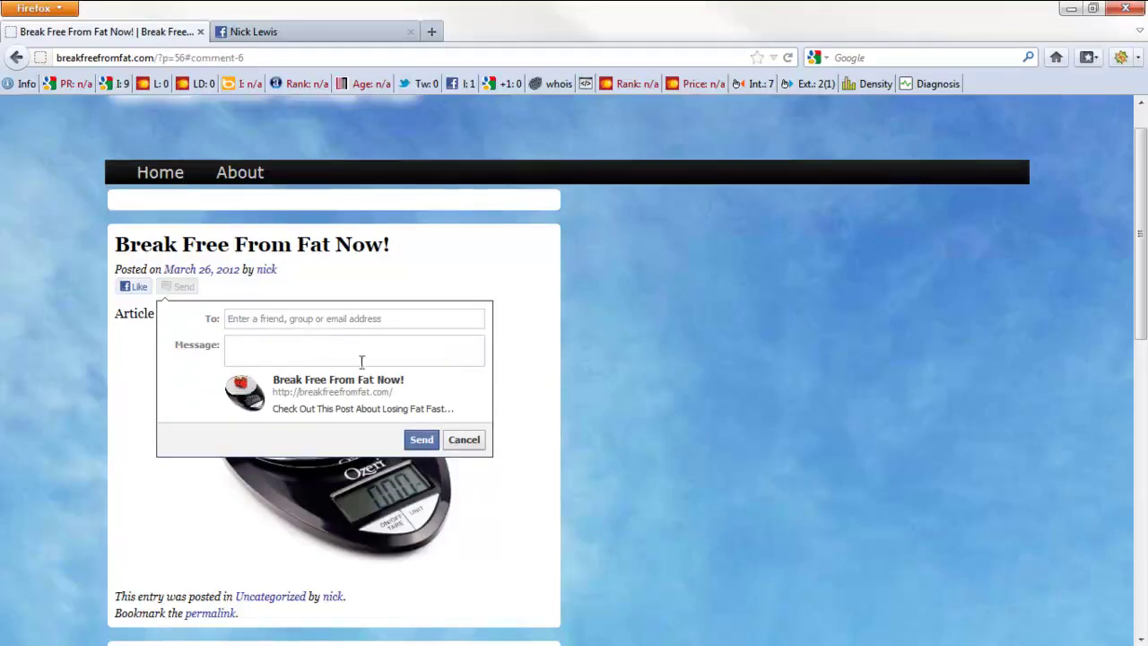
{"action": "left_click", "coordinate": [464, 441]}
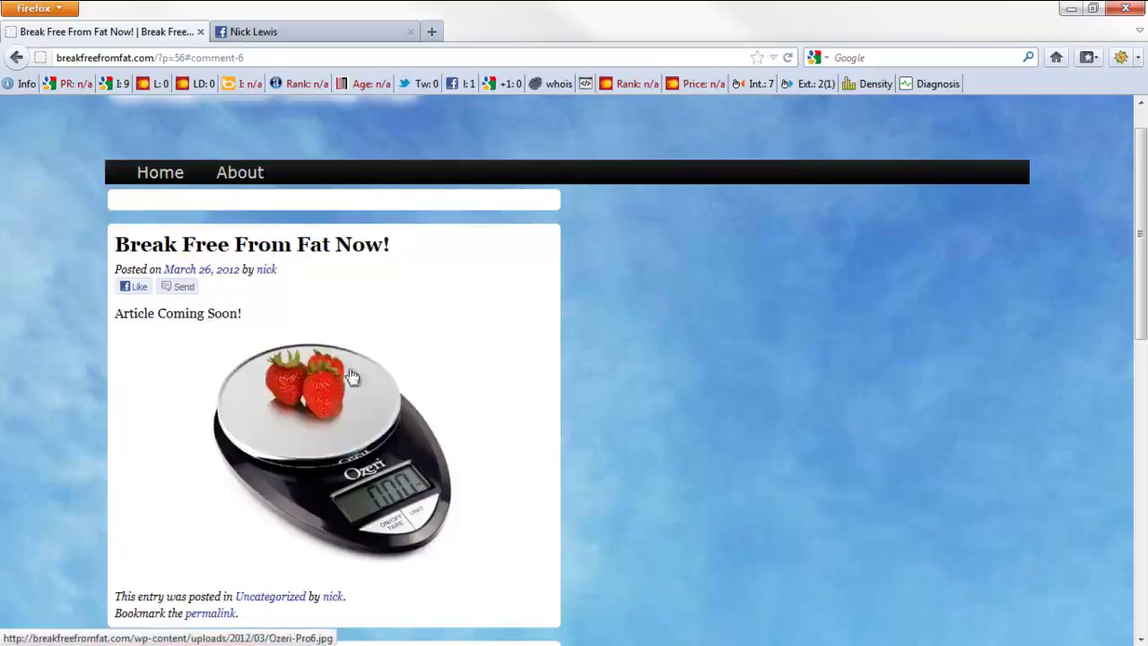
{"action": "left_click", "coordinate": [139, 288]}
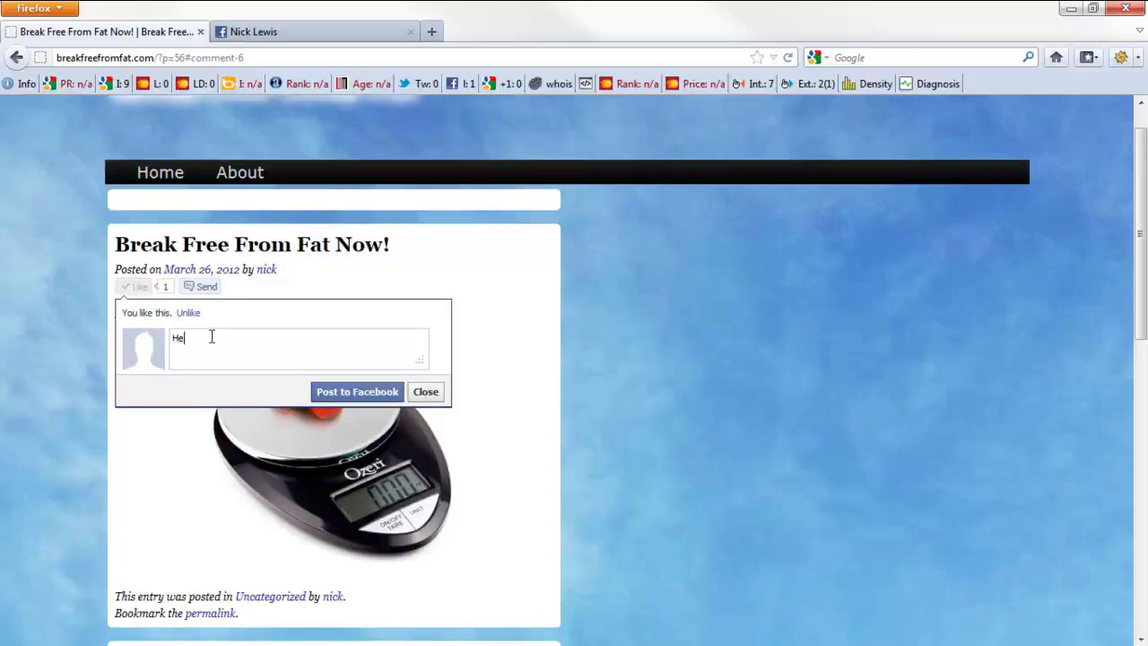
{"action": "key", "text": "BackSpace"}
{"action": "key", "text": "BackSpace"}
{"action": "type", "text": "Great po"}
{"action": "left_click", "coordinate": [330, 393]}
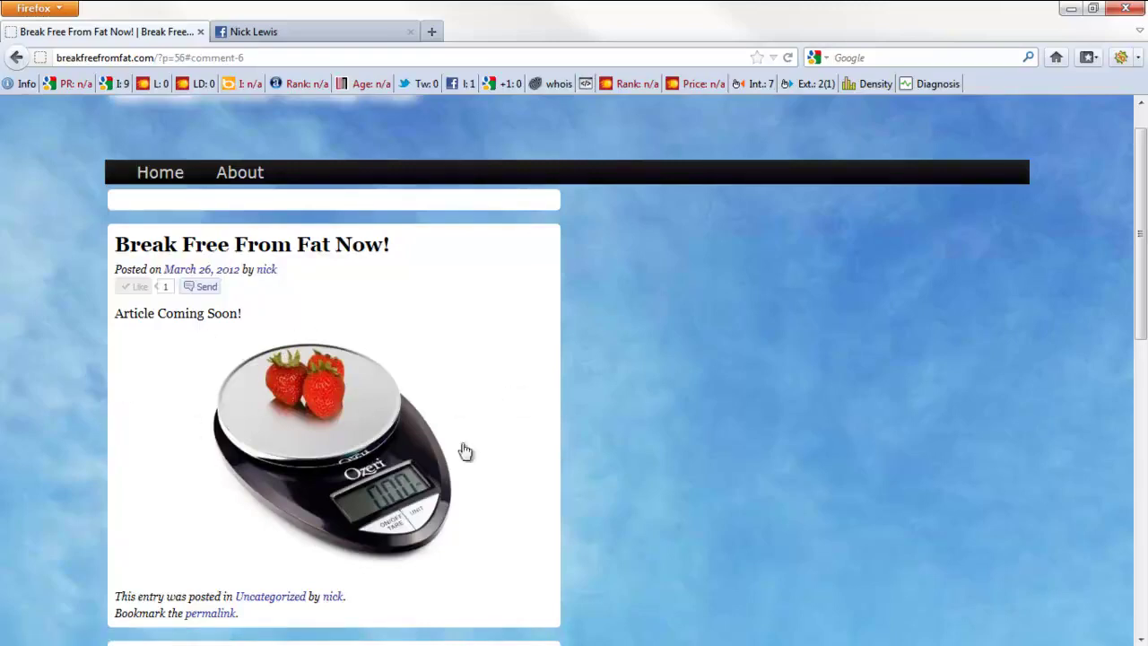
Step: Reload the Facebook profile to confirm the shared post, then minimize Firefox to reach Chrome
{"action": "left_click", "coordinate": [328, 38]}
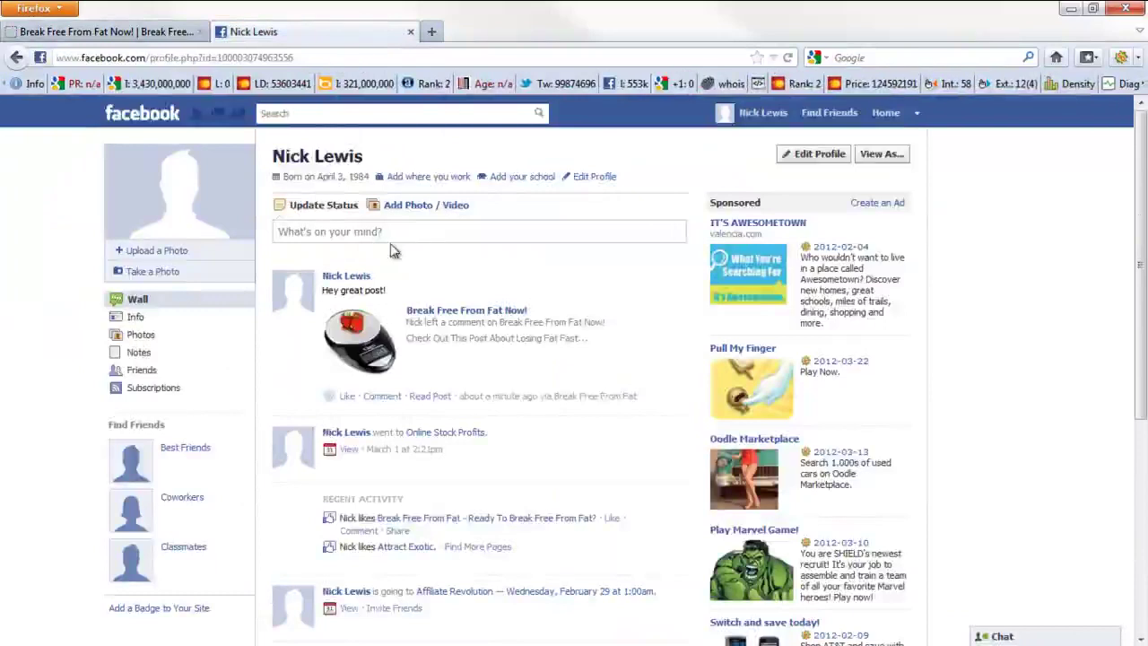
{"action": "key", "text": "F5"}
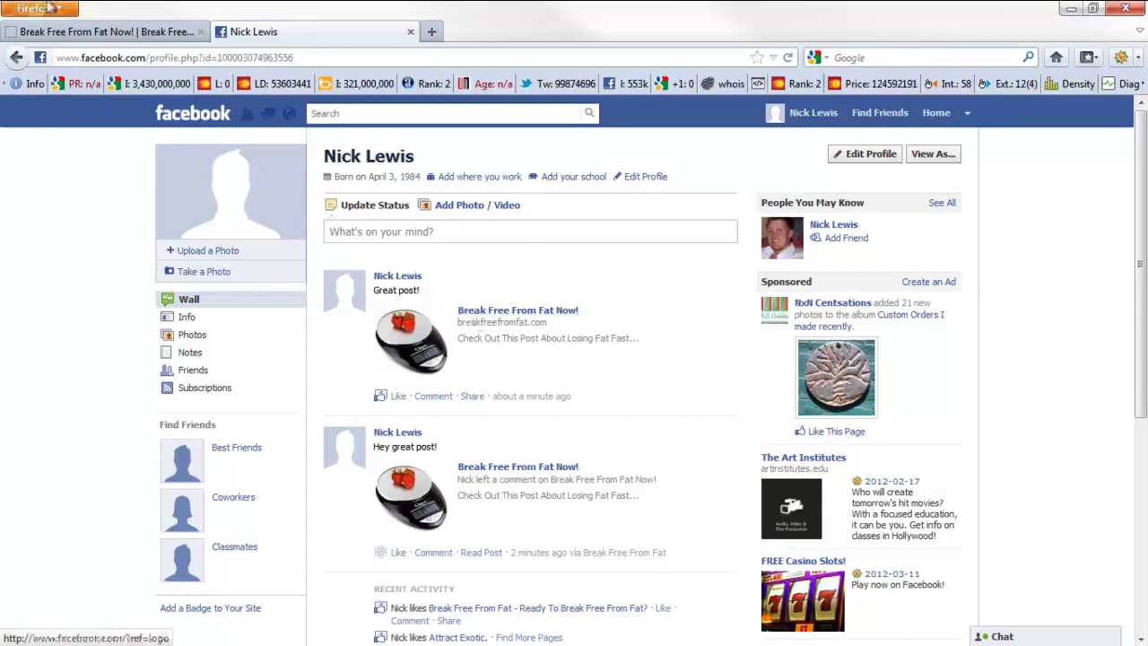
{"action": "left_click", "coordinate": [94, 36]}
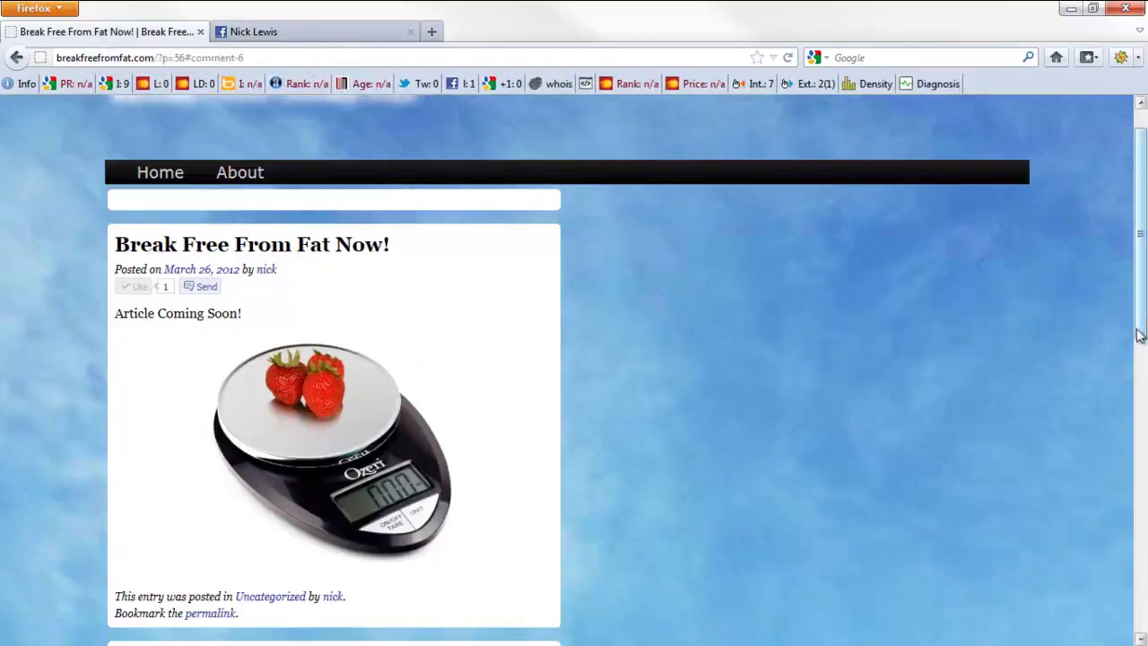
{"action": "scroll", "coordinate": [1137, 334], "scroll_direction": "up", "scroll_amount": 1}
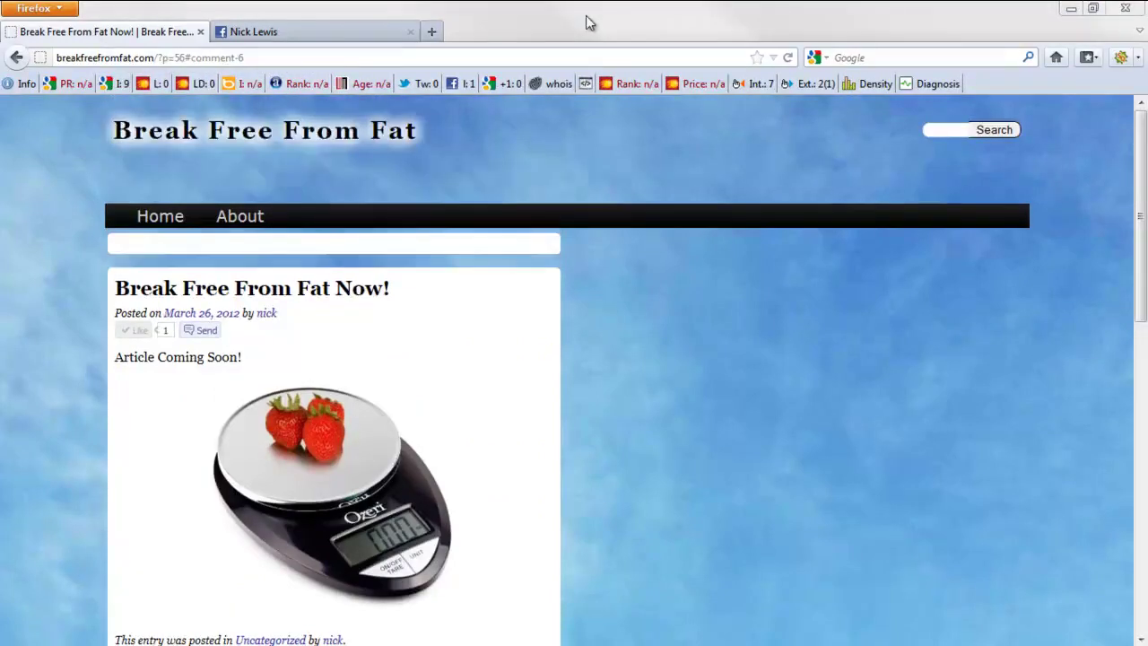
{"action": "left_click", "coordinate": [1071, 8]}
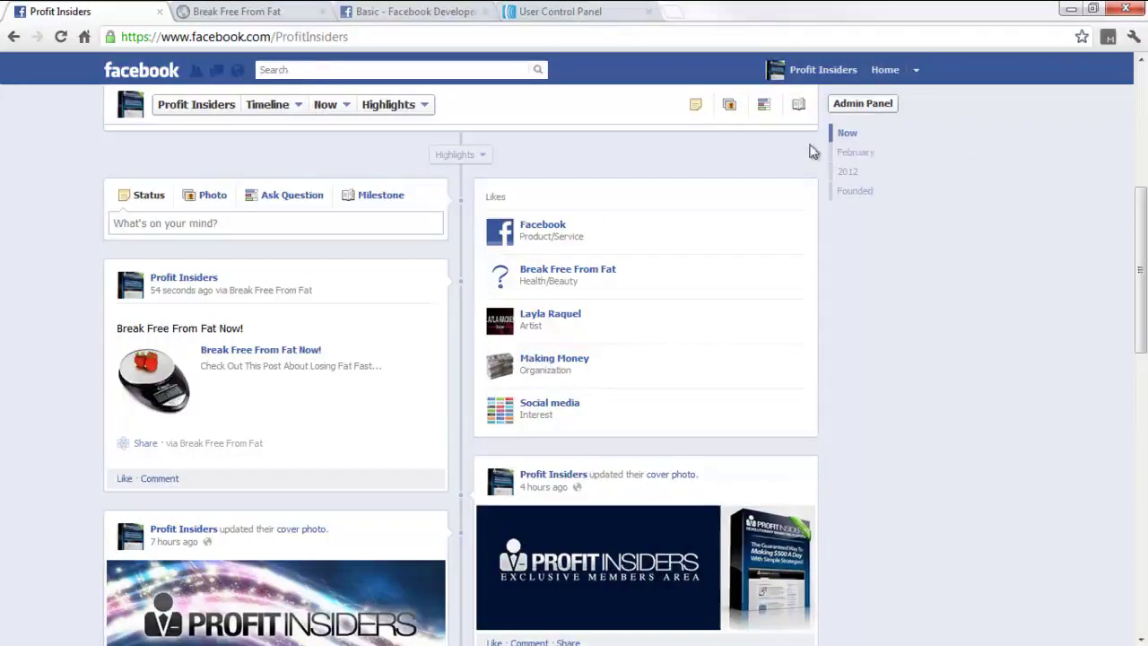
Step: In Chrome, open the Break Free From Fat site's admin Dashboard from the admin bar
{"action": "left_click", "coordinate": [238, 10]}
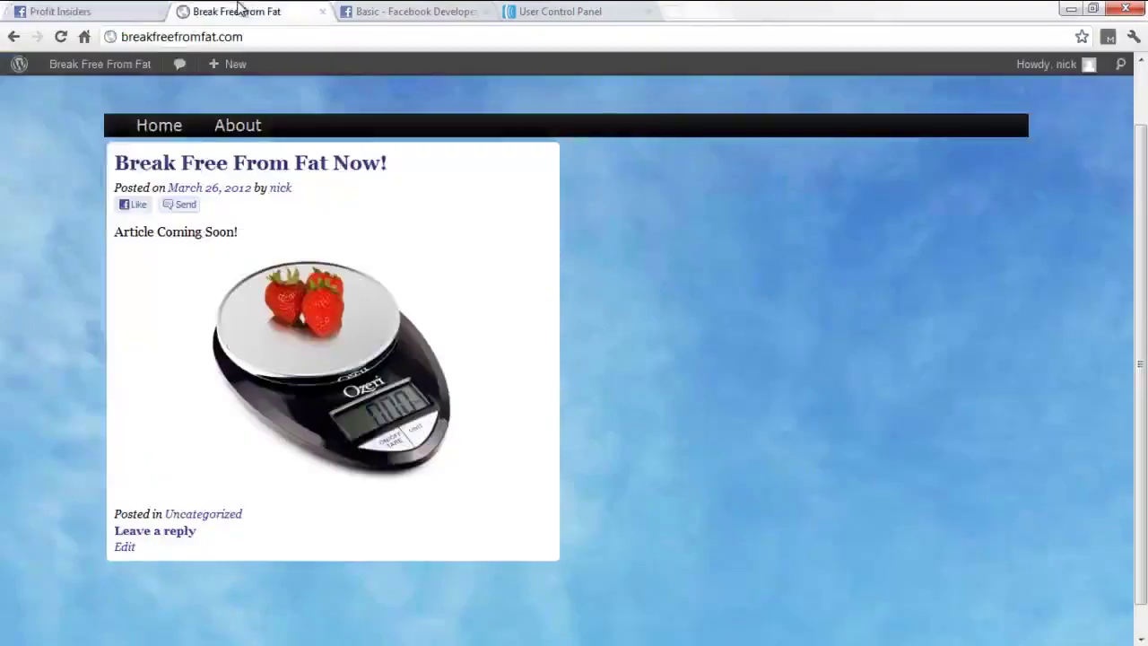
{"action": "left_click", "coordinate": [72, 68]}
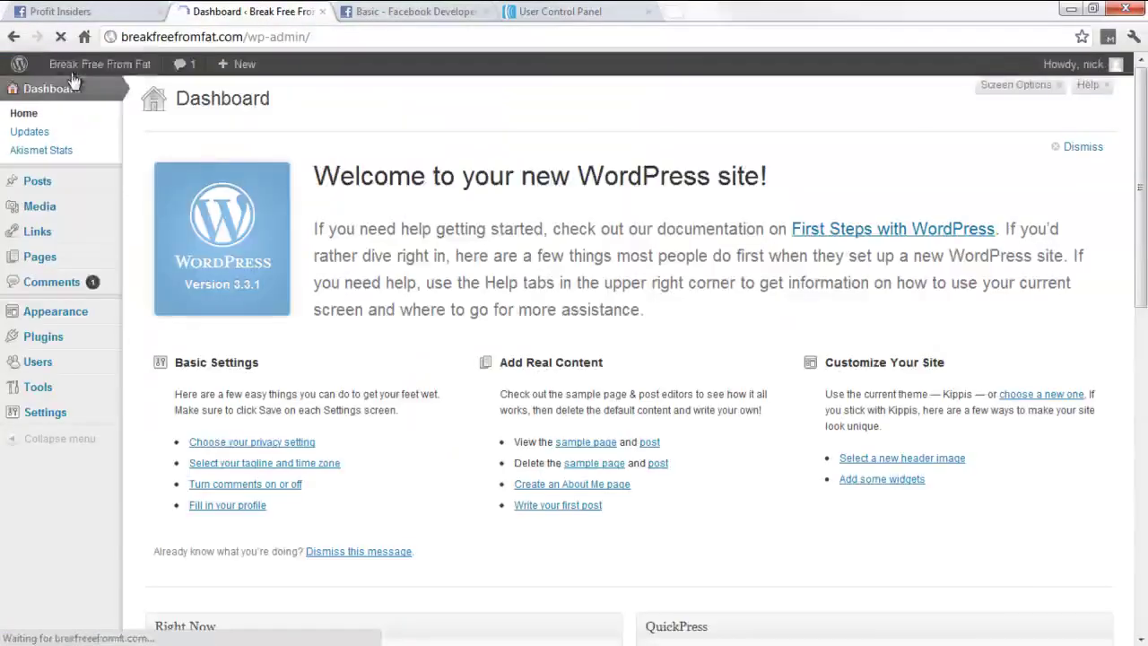
{"action": "mouse_move", "coordinate": [73, 80]}
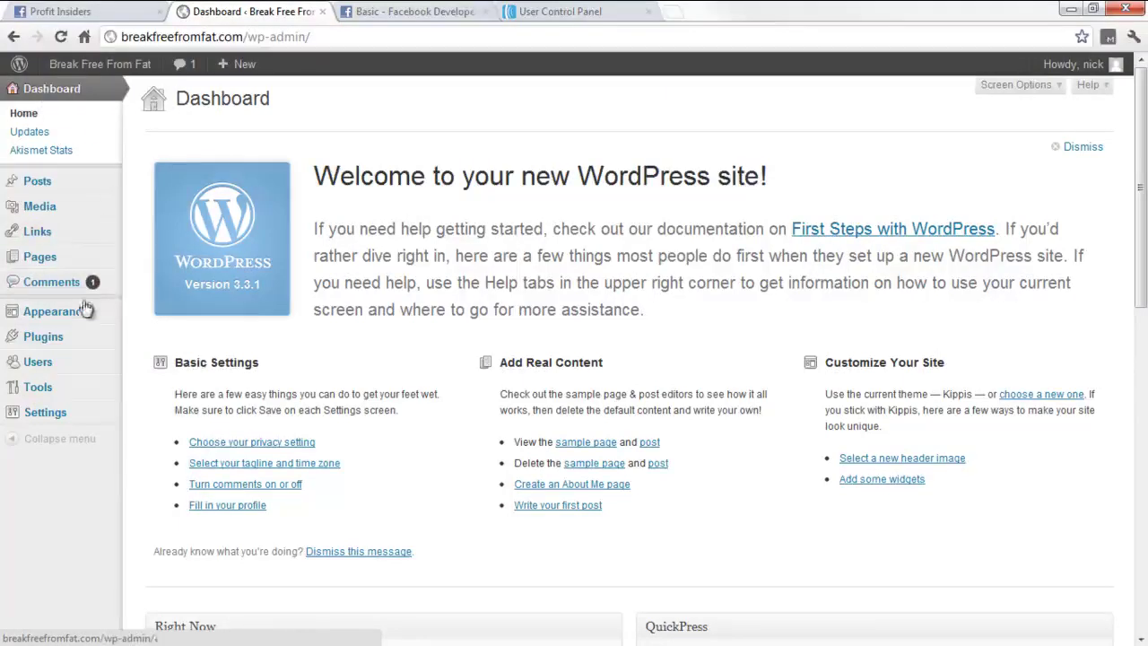
{"action": "mouse_move", "coordinate": [41, 417]}
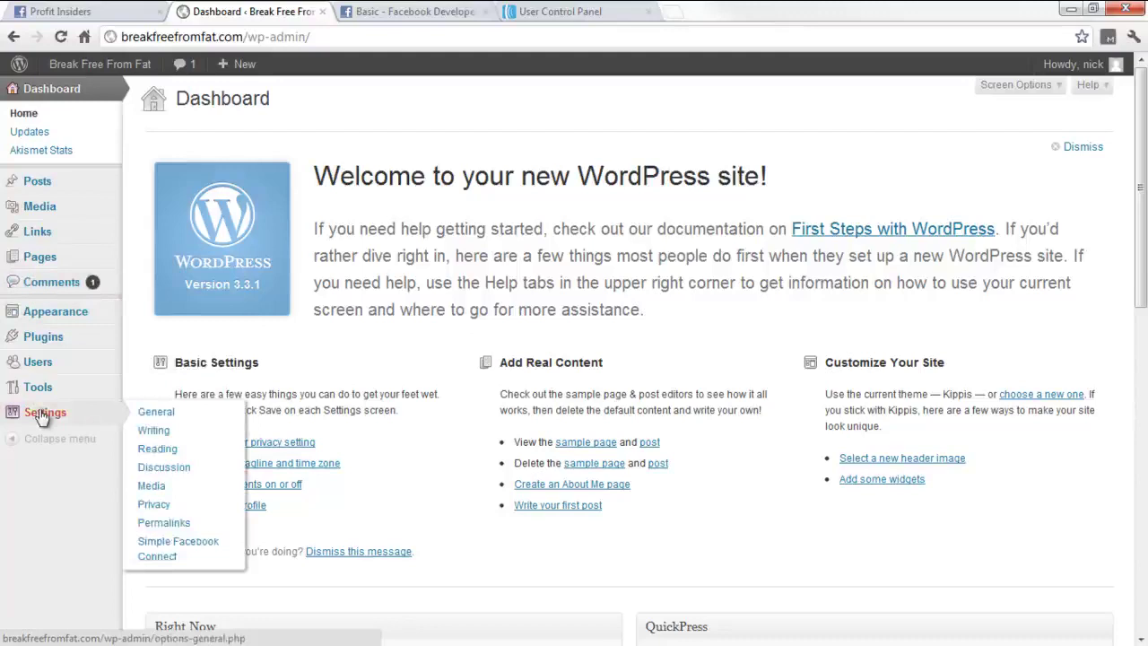
Step: Enable the Sidebar widgets module in the Simple Facebook Connect settings and save the changes
{"action": "left_click", "coordinate": [178, 555]}
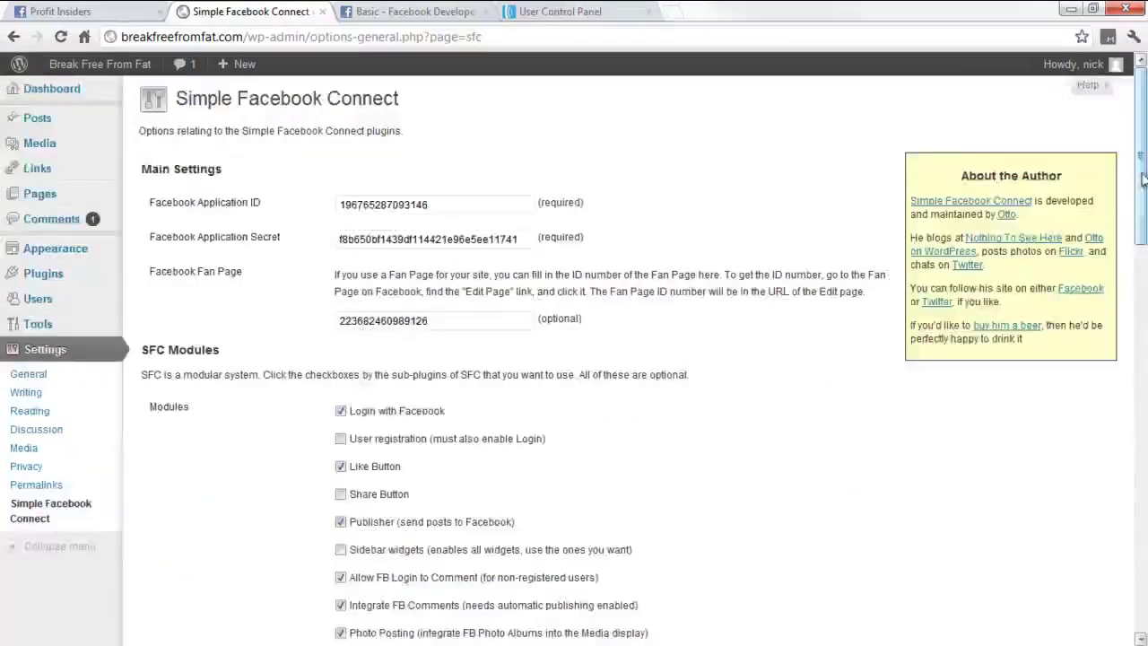
{"action": "scroll", "coordinate": [1142, 211], "scroll_direction": "down", "scroll_amount": 2}
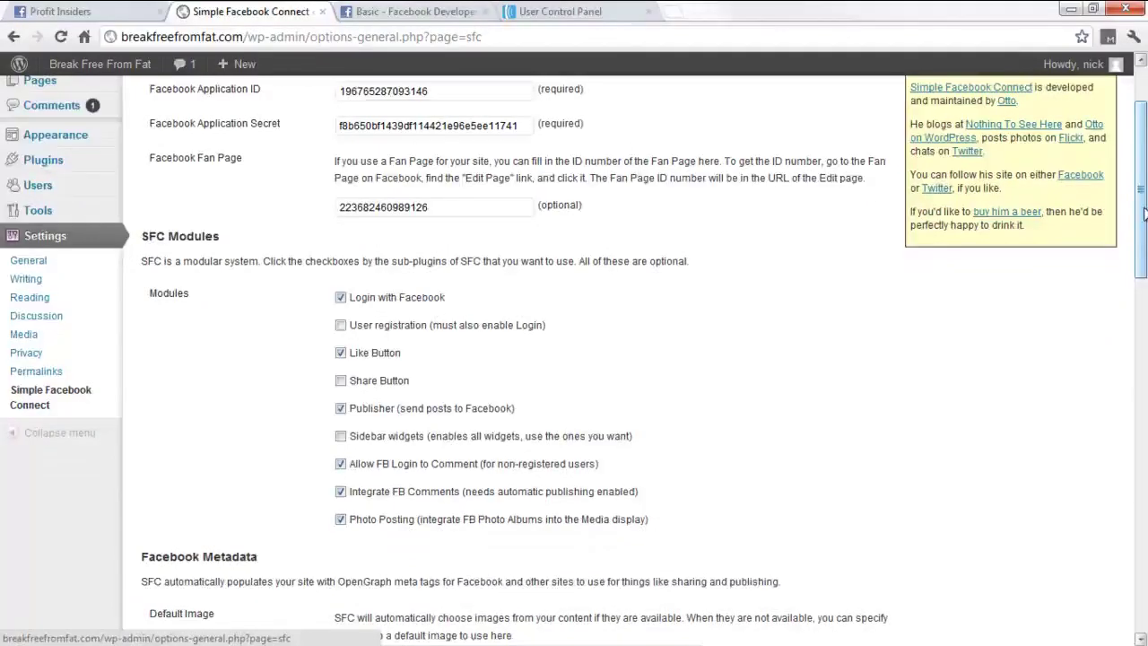
{"action": "left_click", "coordinate": [341, 437]}
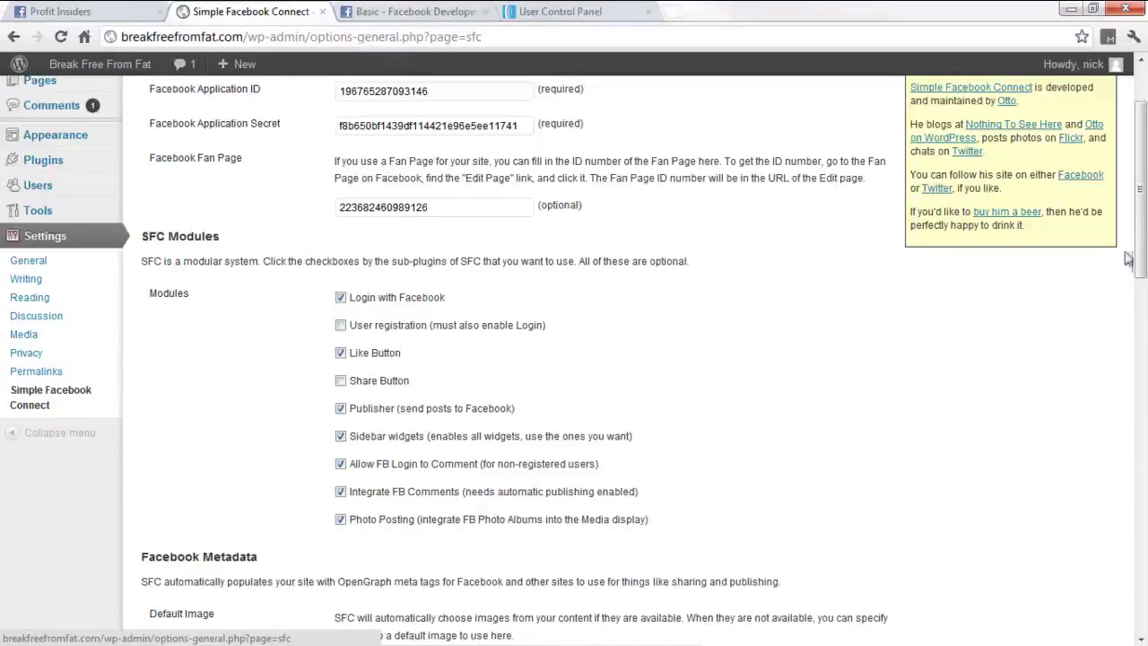
{"action": "left_click_drag", "start_coordinate": [1139, 260], "coordinate": [1140, 619]}
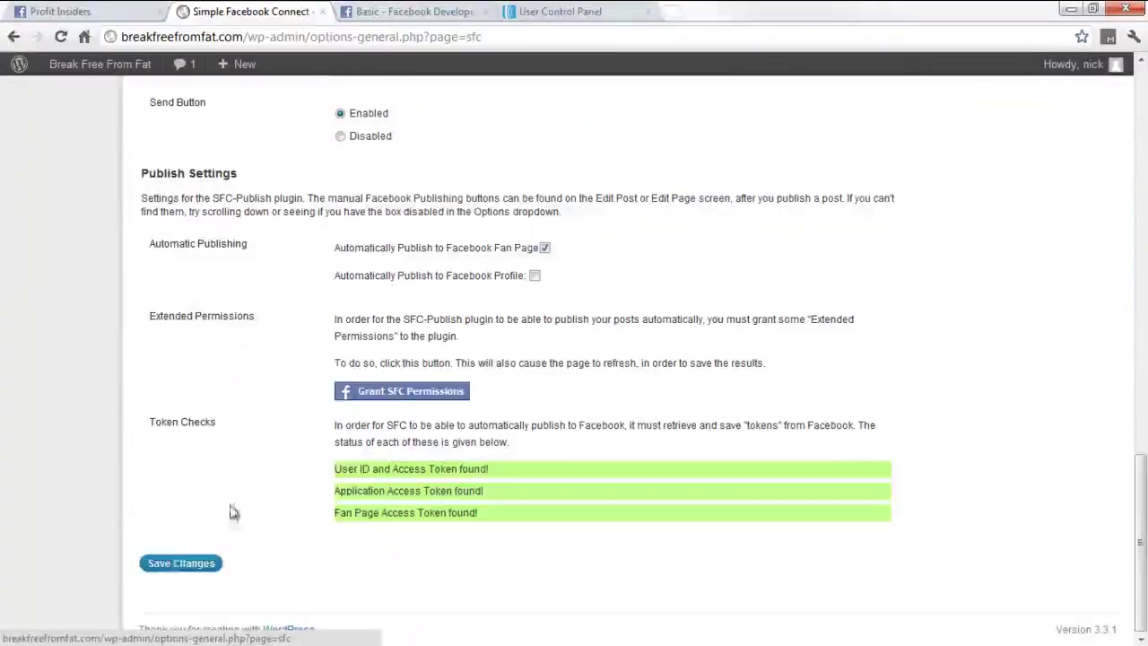
{"action": "left_click", "coordinate": [176, 573]}
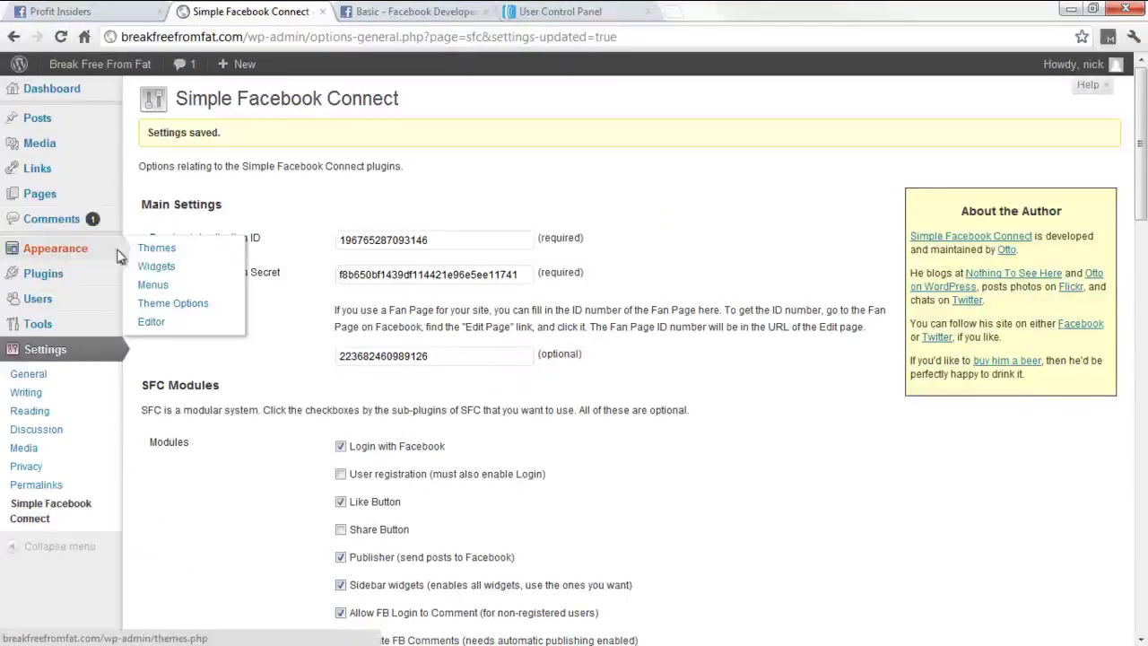
{"action": "left_click", "coordinate": [152, 269]}
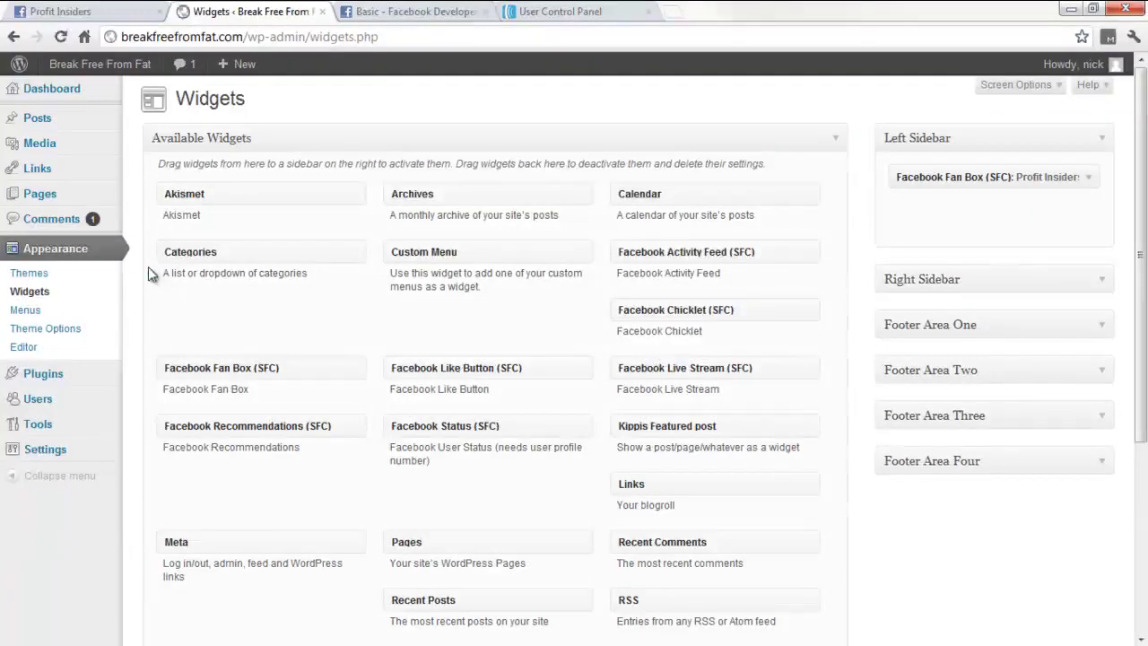
Step: Remove the old Facebook Fan Box widget from Left Sidebar and drag a fresh one in
{"action": "left_click_drag", "start_coordinate": [971, 184], "coordinate": [215, 332]}
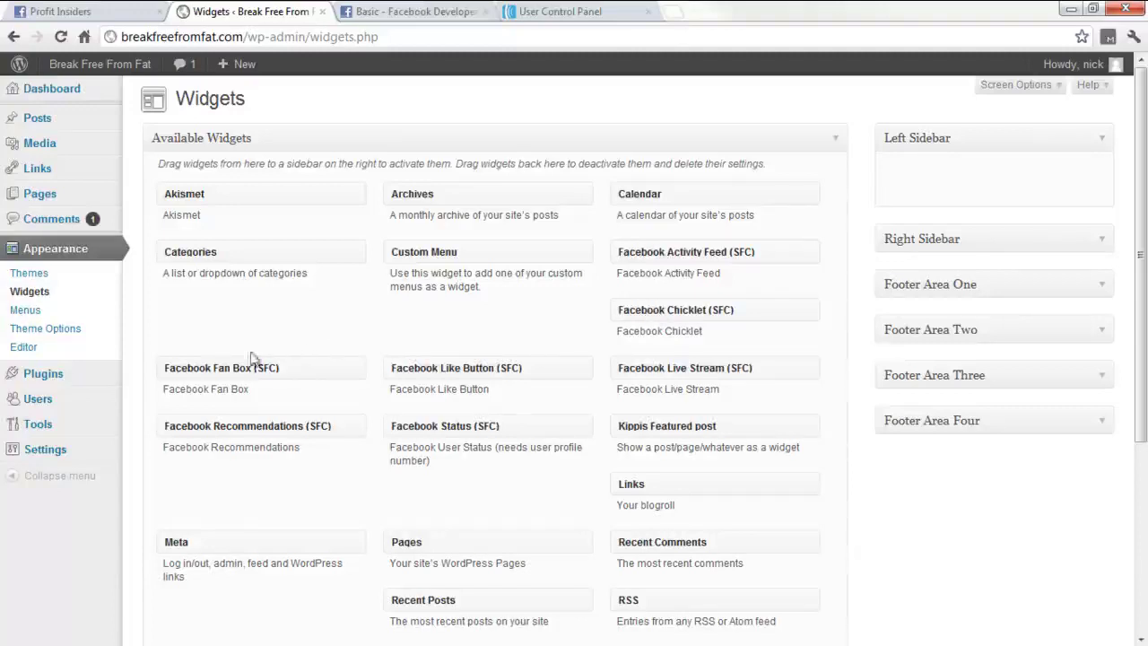
{"action": "left_click_drag", "start_coordinate": [212, 372], "coordinate": [943, 179]}
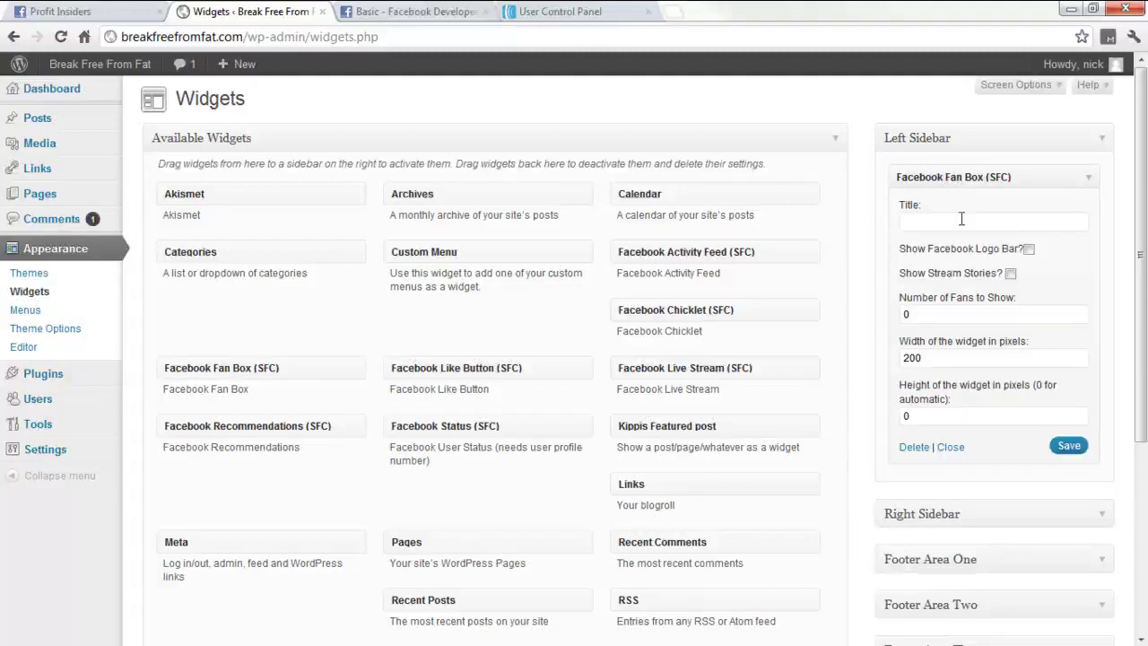
Step: Title the Fan Box 'Profit Insiders', enable logo bar and stream stories, set 10 fans, and save
{"action": "left_click", "coordinate": [962, 219]}
{"action": "type", "text": "Profit Insiders"}
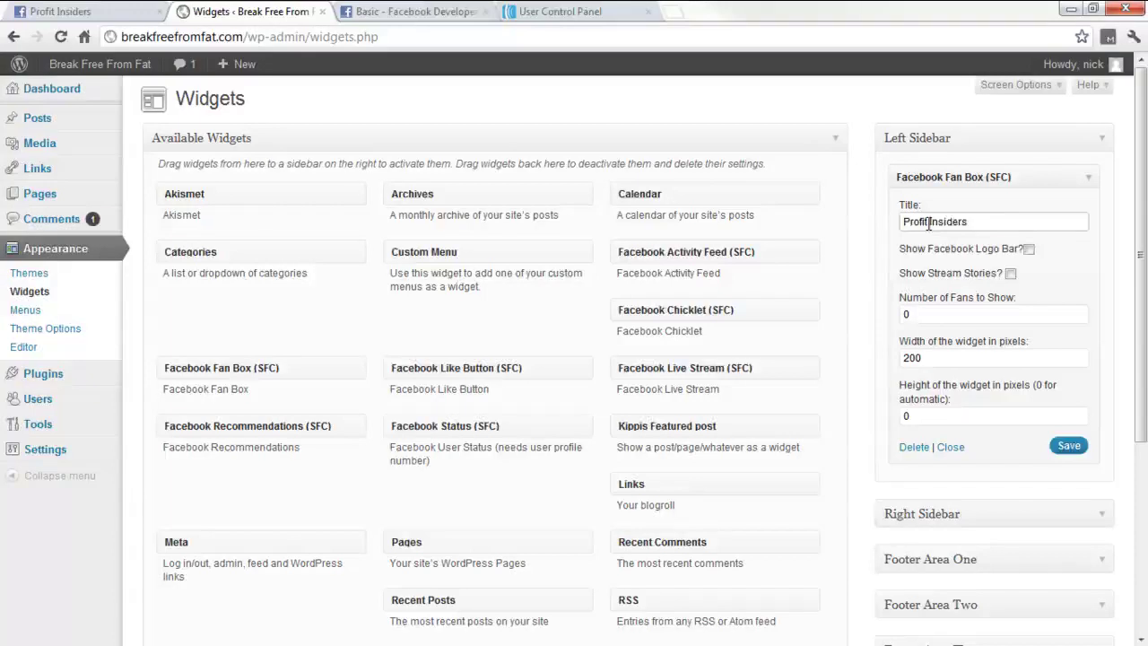
{"action": "left_click", "coordinate": [1030, 250]}
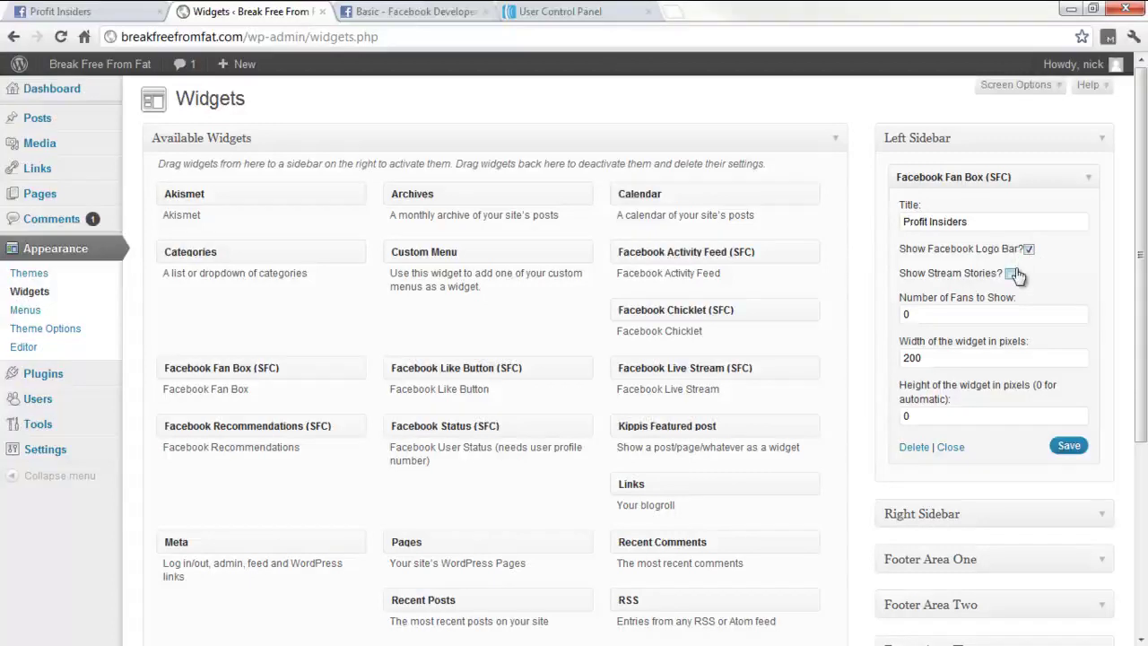
{"action": "left_click", "coordinate": [1012, 274]}
{"action": "left_click_drag", "start_coordinate": [967, 319], "coordinate": [902, 314]}
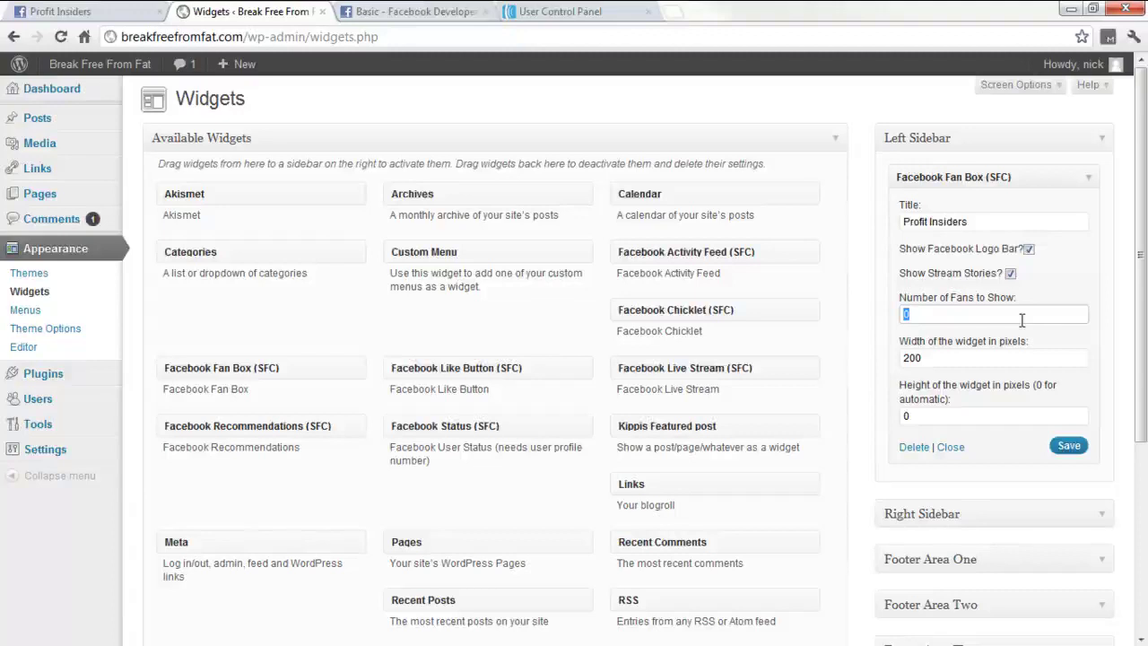
{"action": "type", "text": "10"}
{"action": "left_click", "coordinate": [1072, 453]}
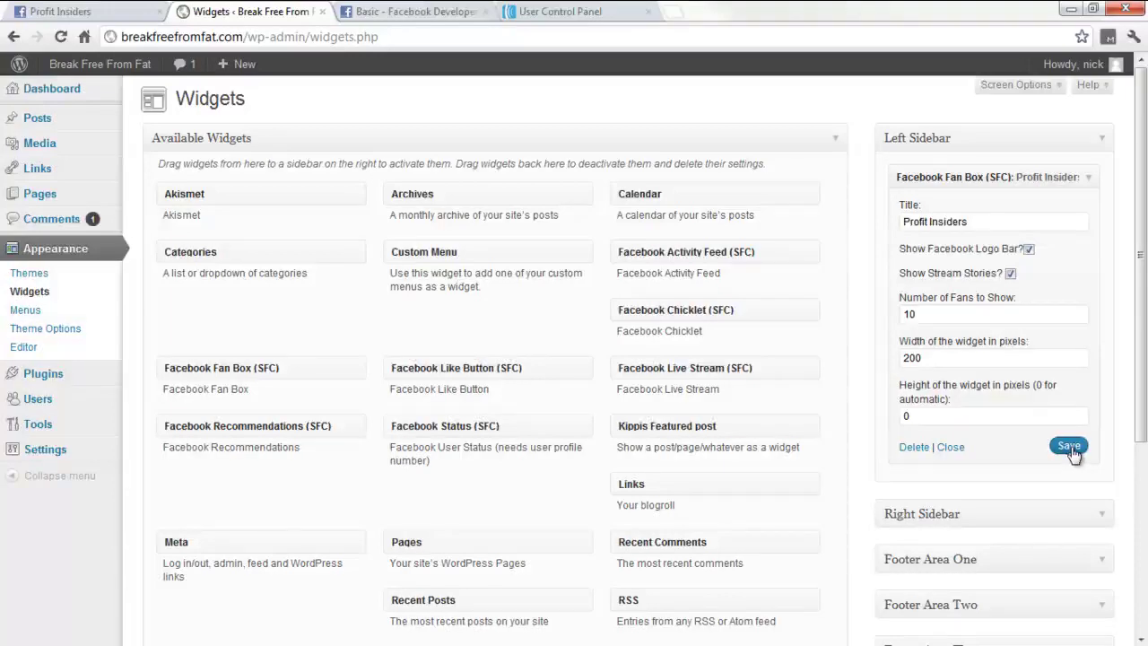
{"action": "left_click", "coordinate": [108, 70]}
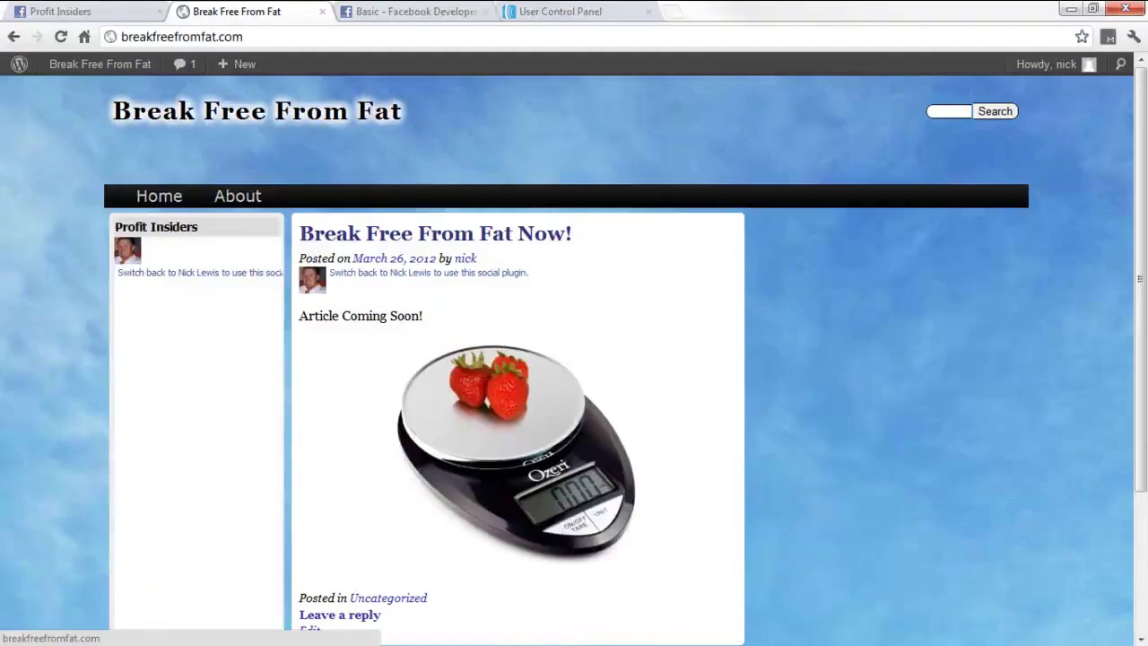
Step: Switch the Fan Box to the personal account, unlike and re-like Profit Insiders, then open its page
{"action": "scroll", "coordinate": [1138, 199], "scroll_direction": "down", "scroll_amount": 2}
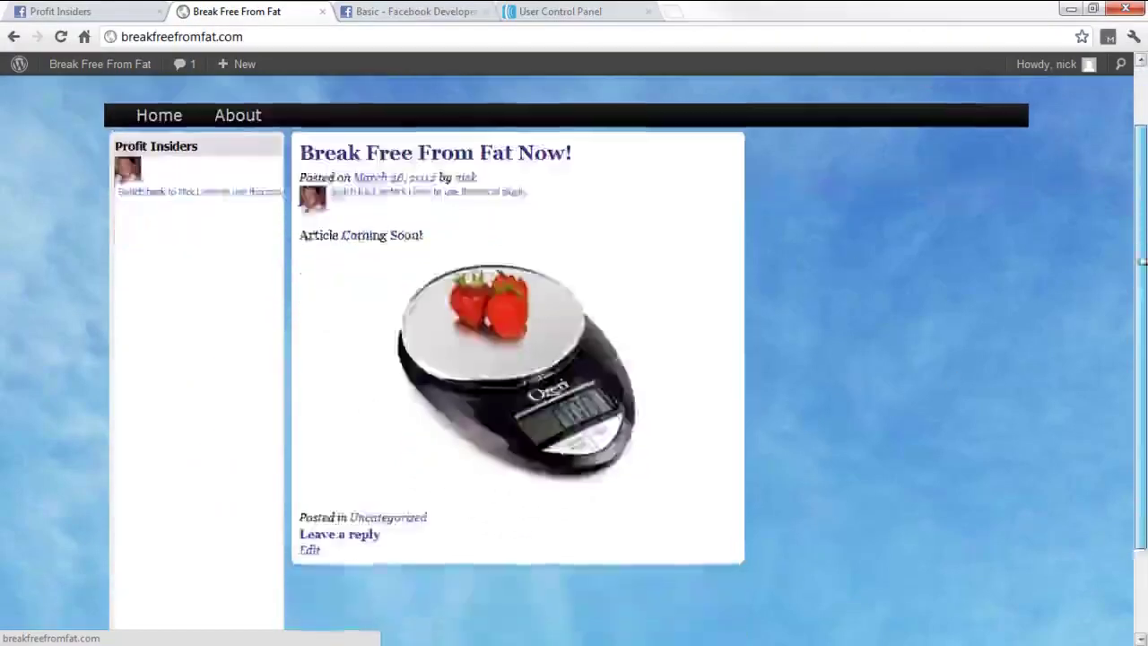
{"action": "left_click", "coordinate": [192, 192]}
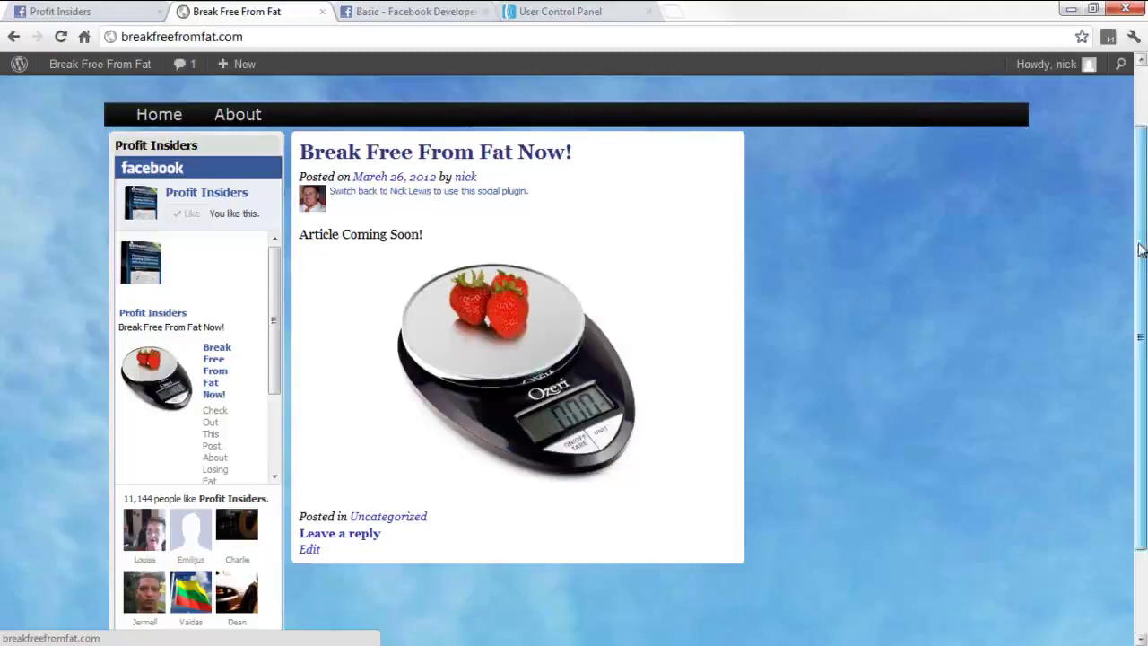
{"action": "scroll", "coordinate": [1141, 249], "scroll_direction": "down", "scroll_amount": 1}
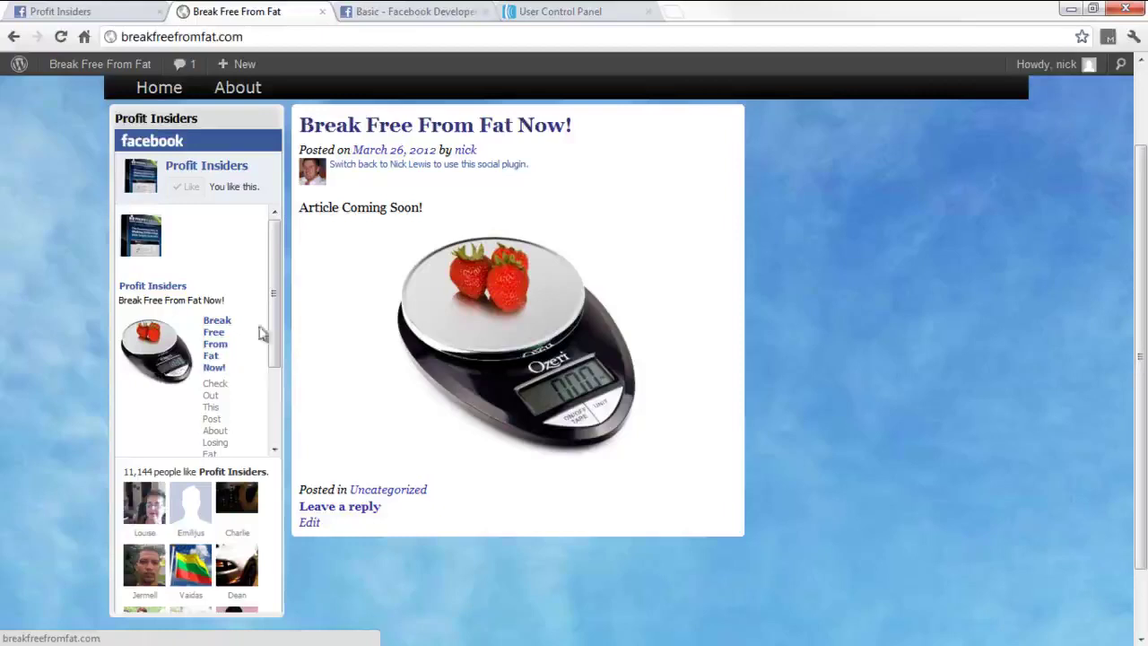
{"action": "scroll", "coordinate": [274, 315], "scroll_direction": "down", "scroll_amount": 1}
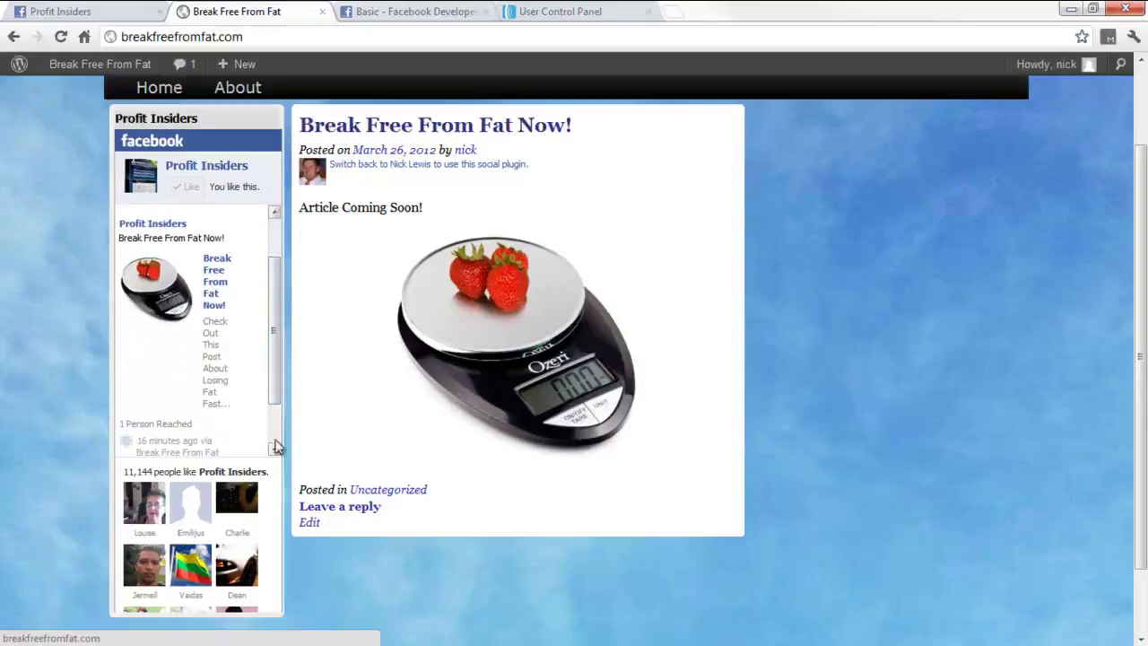
{"action": "scroll", "coordinate": [271, 390], "scroll_direction": "up", "scroll_amount": 1}
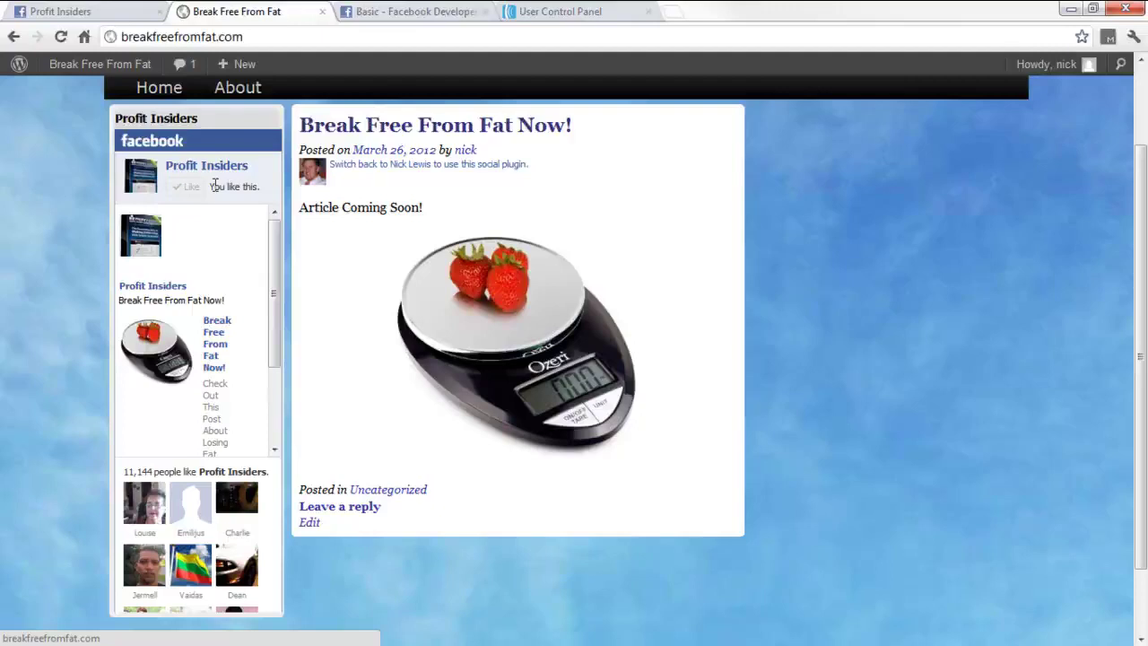
{"action": "left_click", "coordinate": [179, 190]}
{"action": "left_click", "coordinate": [187, 190]}
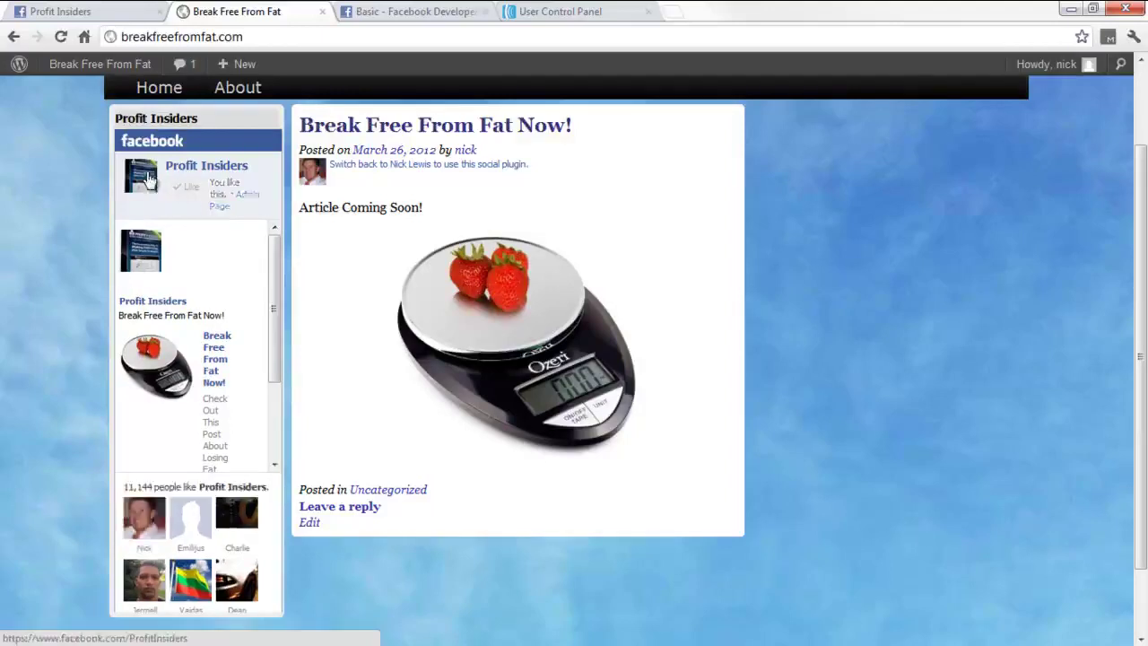
{"action": "left_click", "coordinate": [186, 170]}
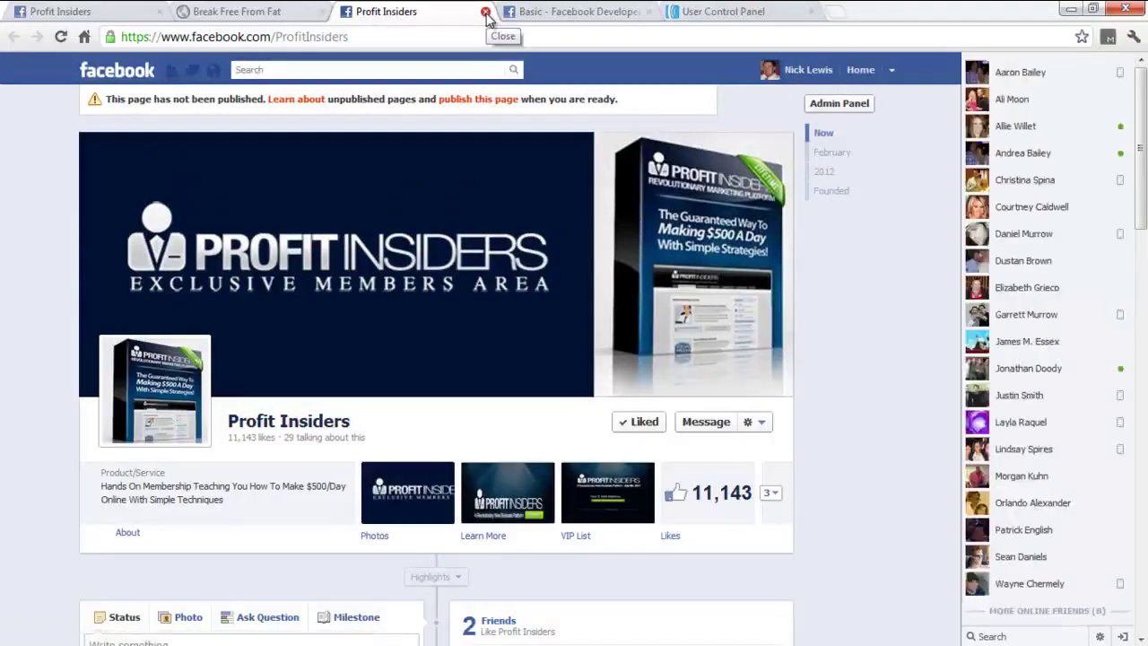
Step: Close the duplicate tab, return to the Profit Insiders page, and reload it to clear the error
{"action": "left_click", "coordinate": [486, 13]}
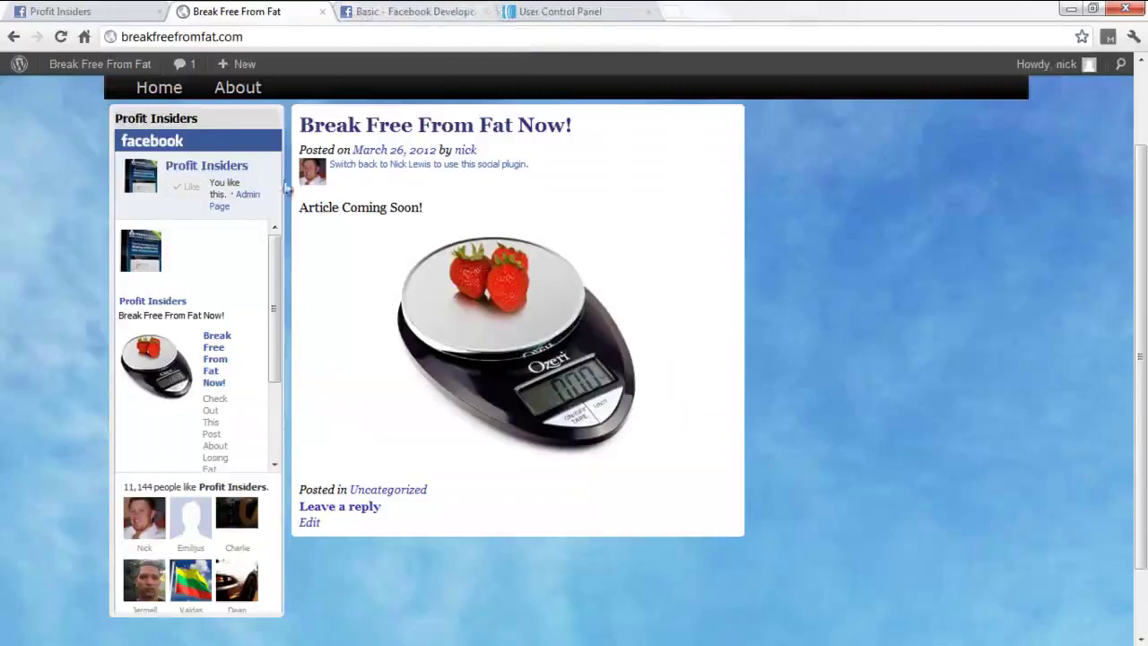
{"action": "left_click", "coordinate": [89, 13]}
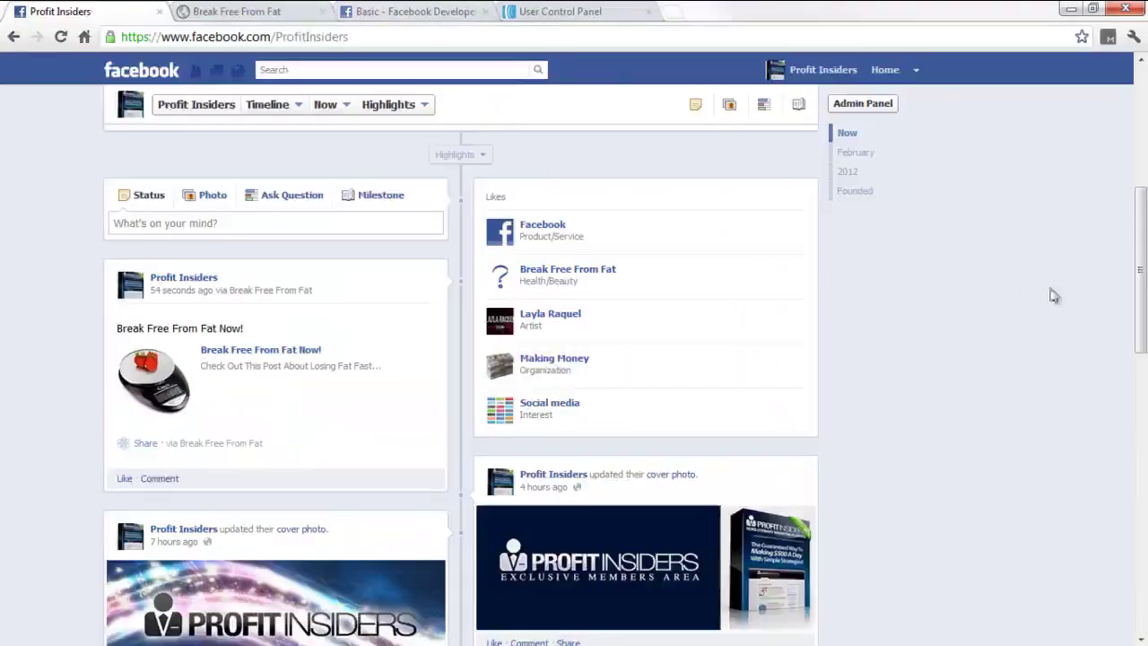
{"action": "left_click_drag", "start_coordinate": [1140, 313], "coordinate": [1139, 192]}
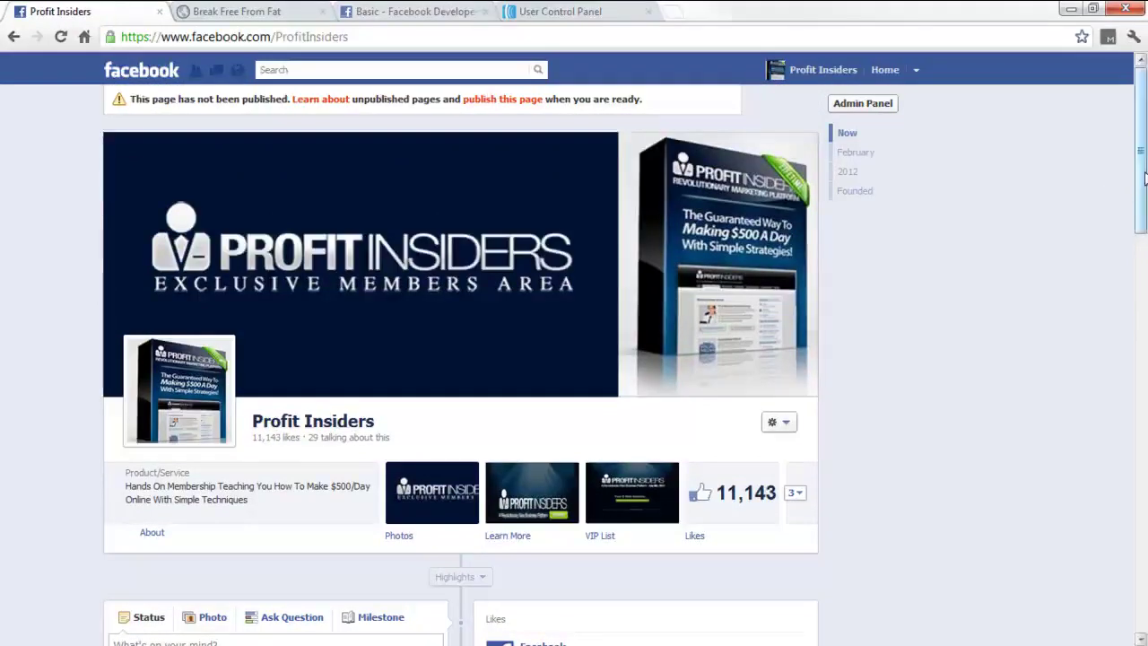
{"action": "left_click_drag", "start_coordinate": [1144, 177], "coordinate": [1144, 226]}
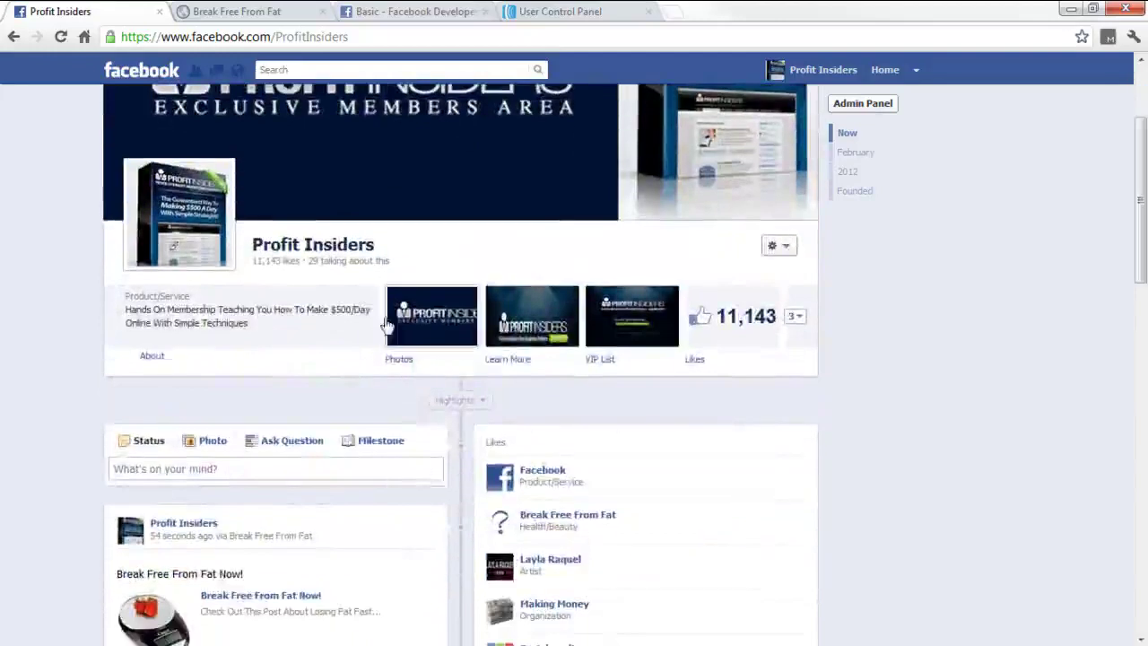
{"action": "left_click", "coordinate": [278, 467]}
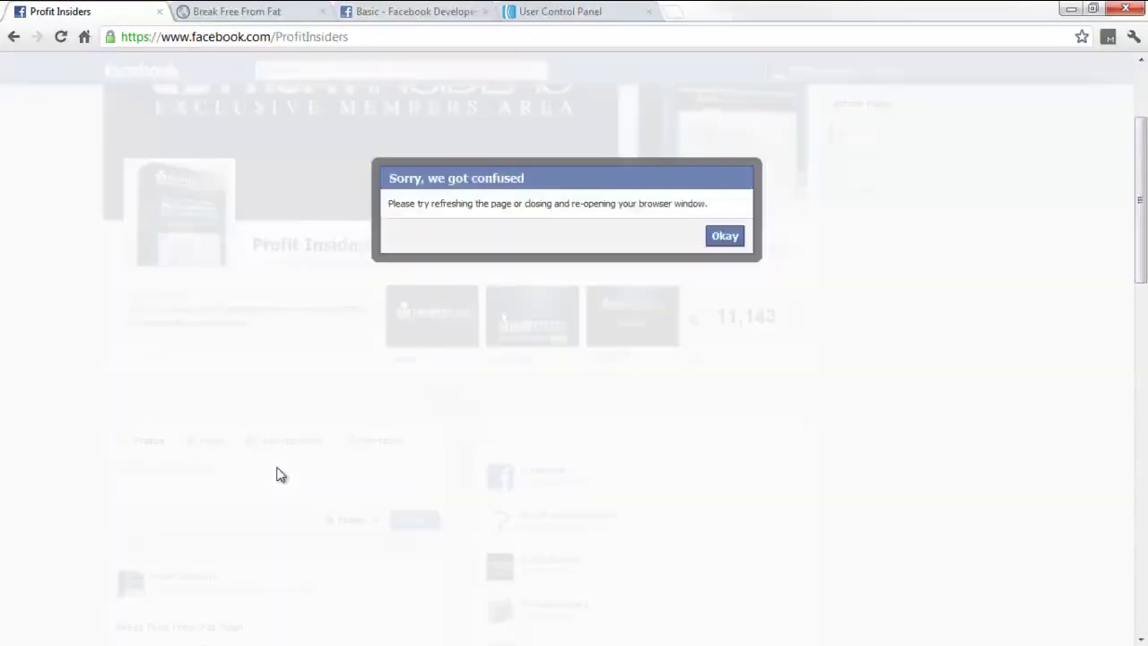
{"action": "left_click", "coordinate": [724, 241]}
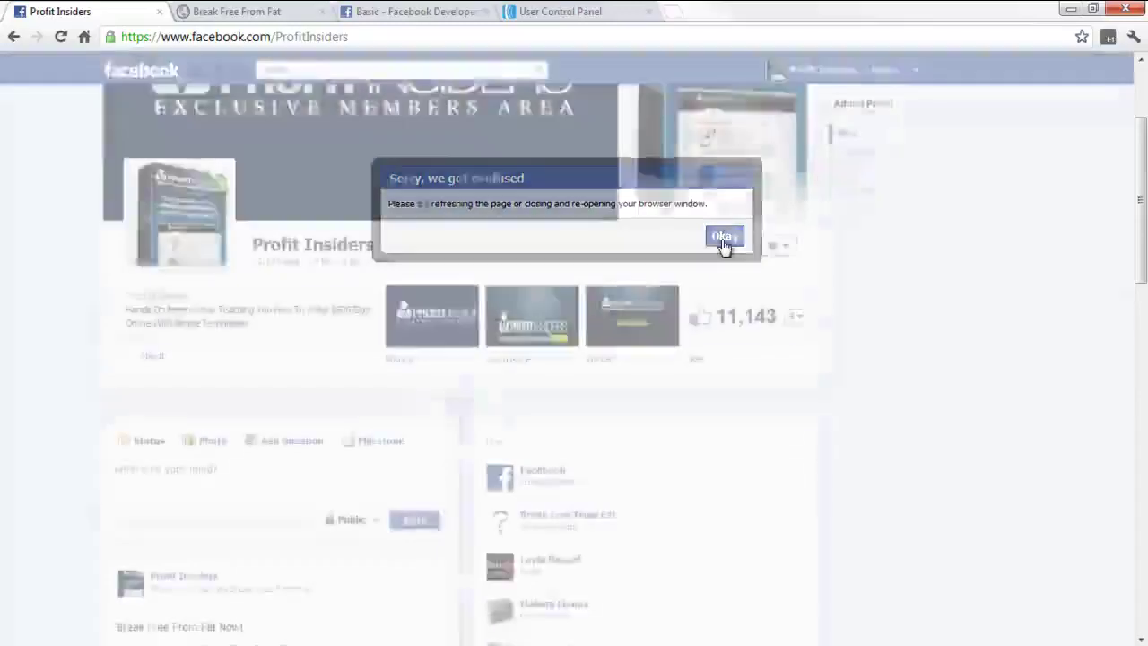
{"action": "left_click", "coordinate": [724, 242]}
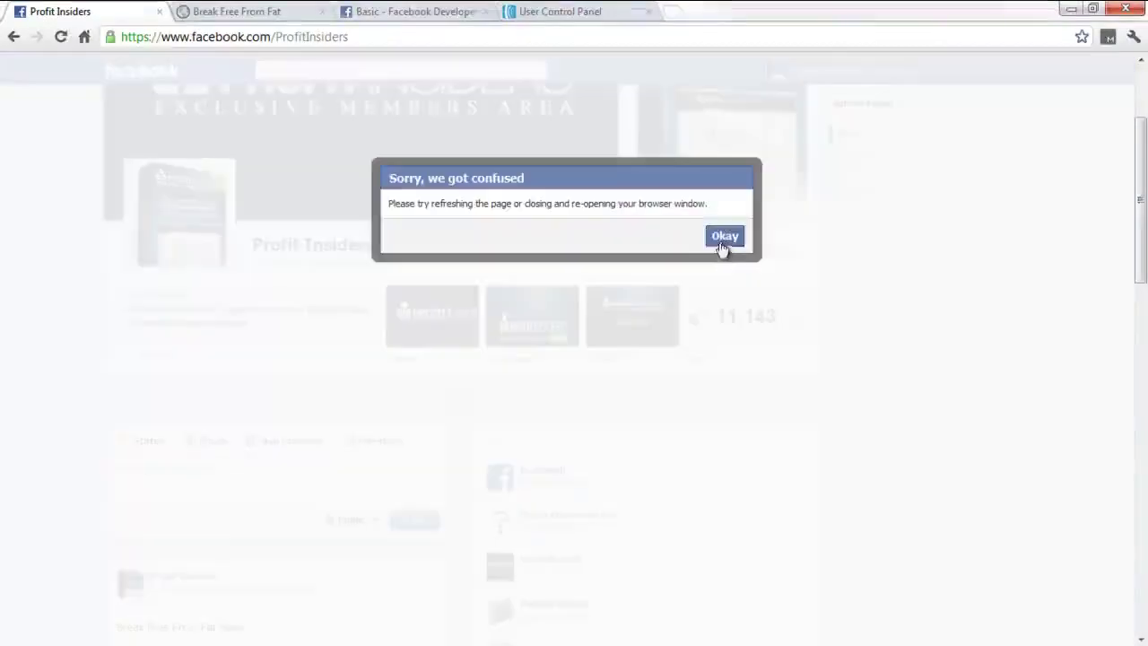
{"action": "left_click", "coordinate": [61, 37]}
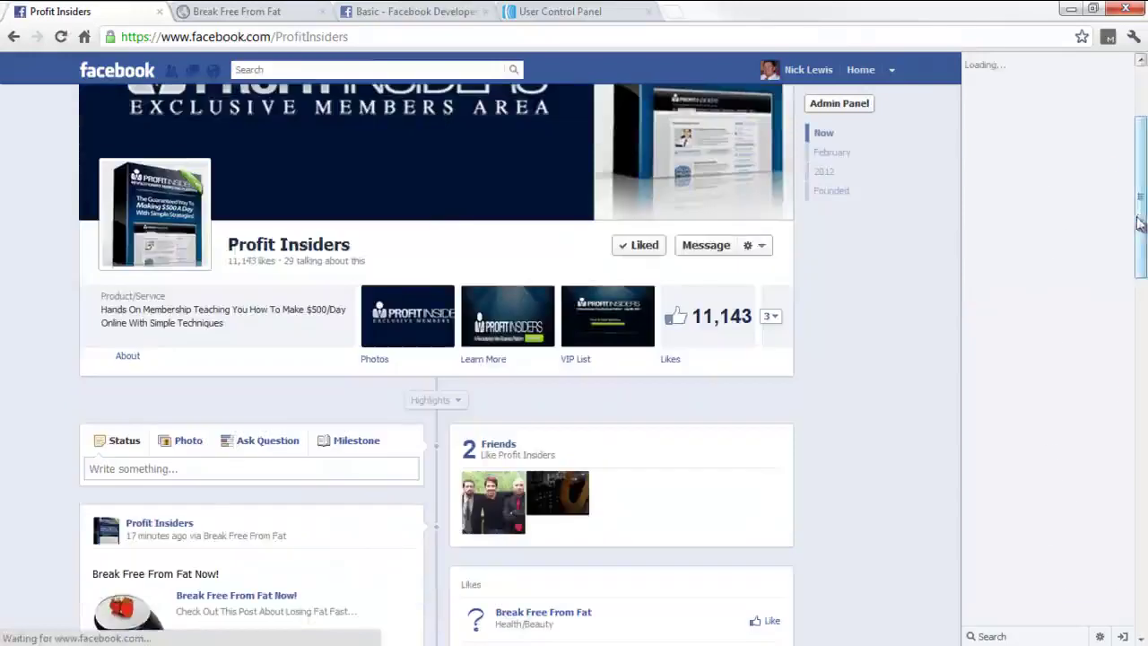
Step: Switch to using Facebook as Profit Insiders and scroll down its page
{"action": "left_click", "coordinate": [892, 71]}
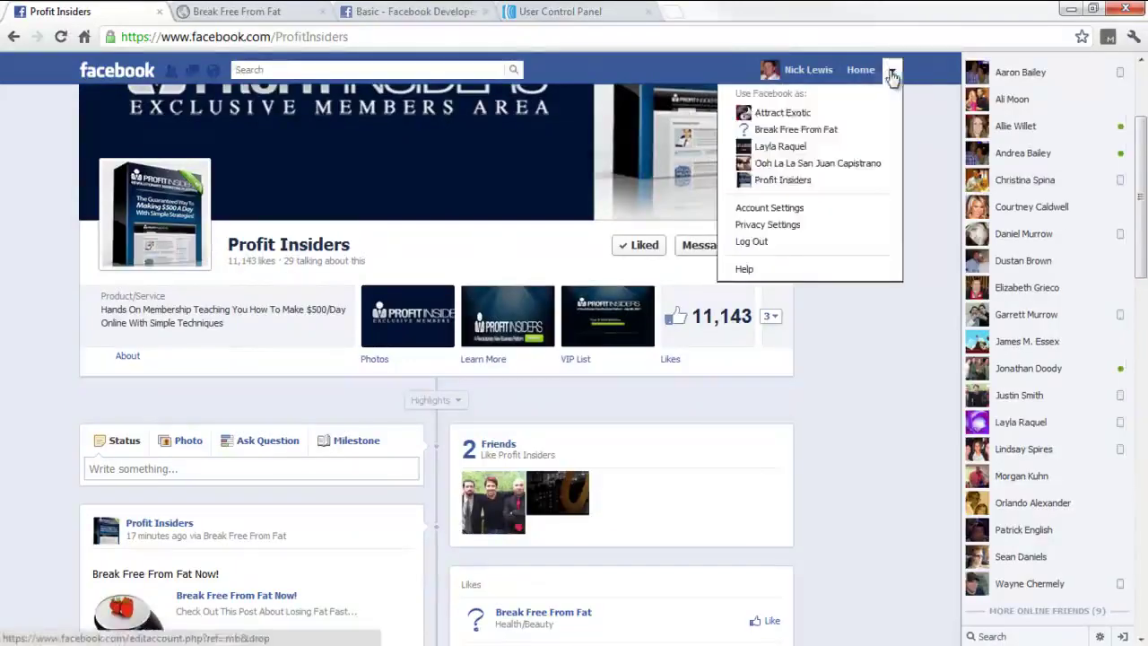
{"action": "left_click", "coordinate": [806, 181]}
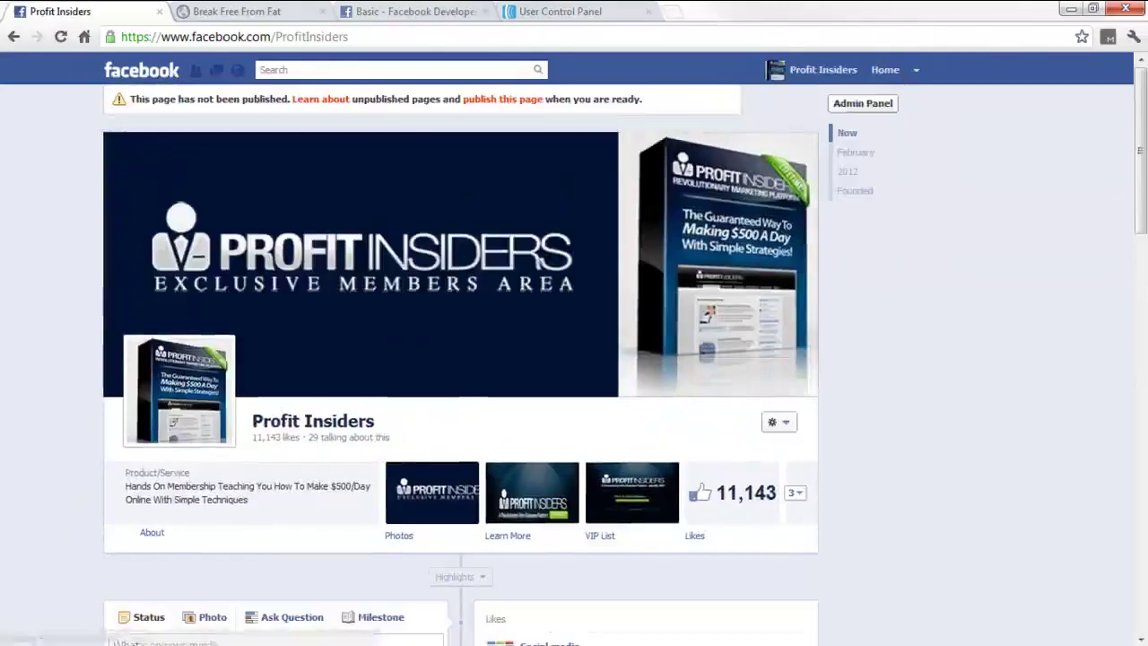
{"action": "scroll", "coordinate": [1144, 176], "scroll_direction": "down", "scroll_amount": 3}
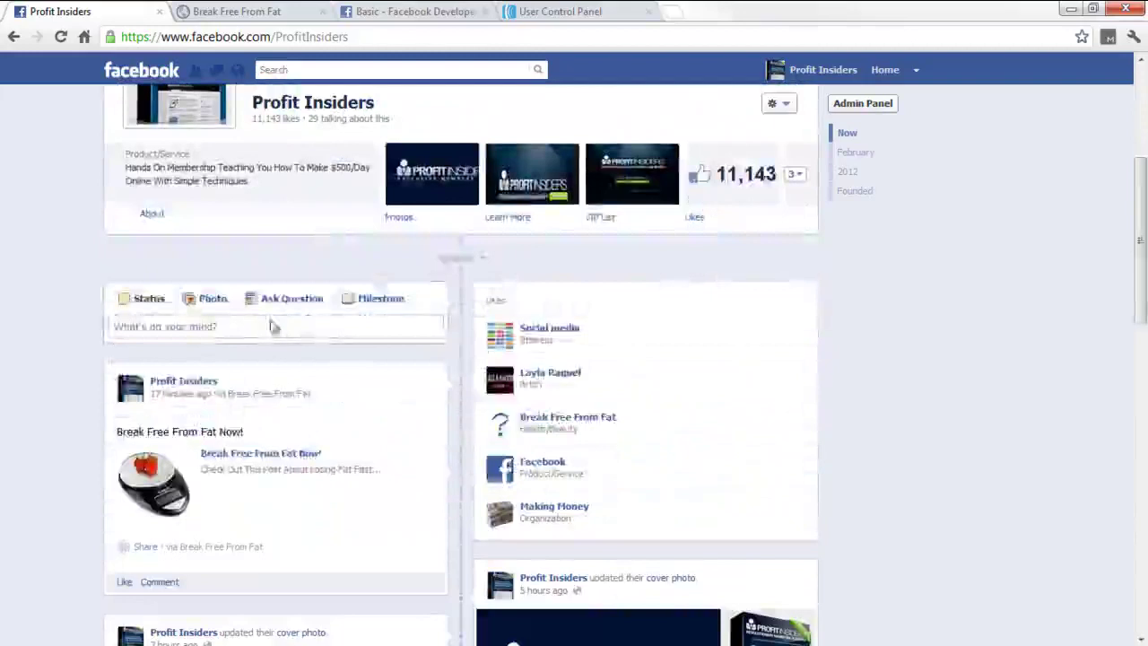
{"action": "left_click_drag", "start_coordinate": [1141, 296], "coordinate": [1141, 213]}
{"action": "scroll", "coordinate": [241, 328], "scroll_direction": "down", "scroll_amount": 3}
Step: Post a status about the AWESOME webinar and joining the VIP List, then return to the blog
{"action": "left_click", "coordinate": [241, 328]}
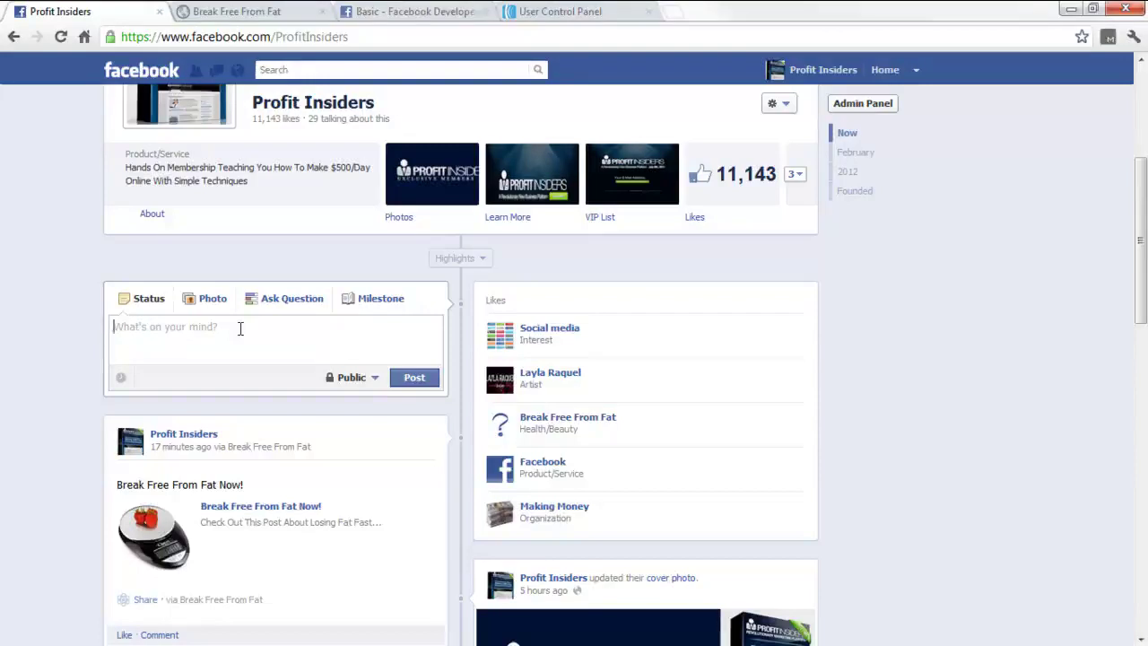
{"action": "type", "text": "st "}
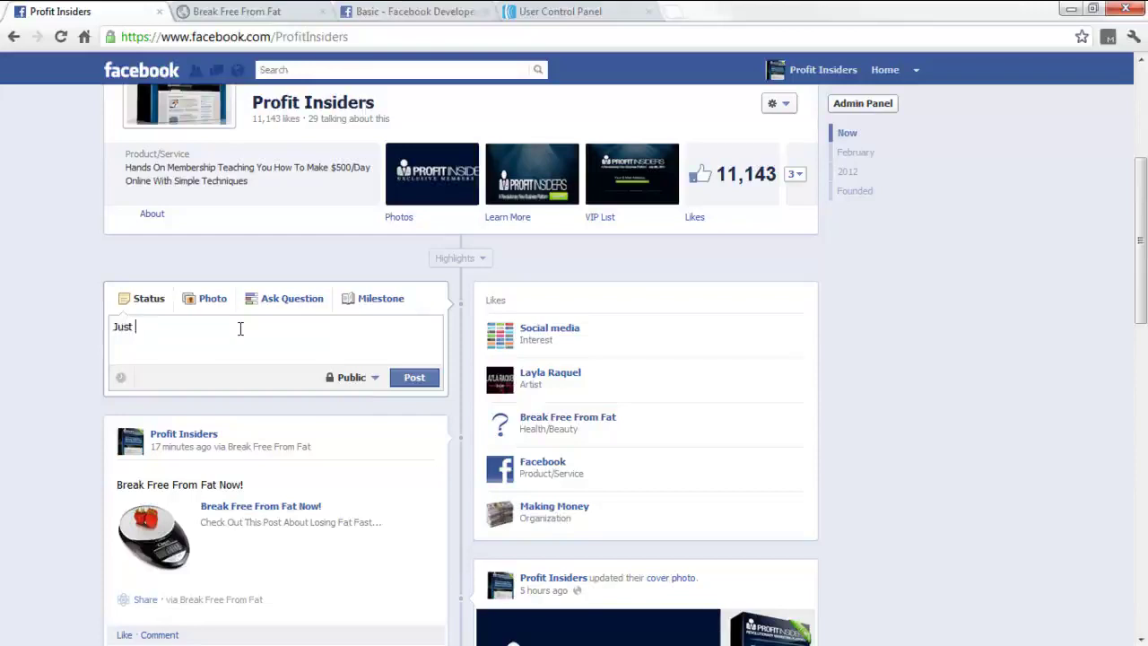
{"action": "type", "text": "had an swe"}
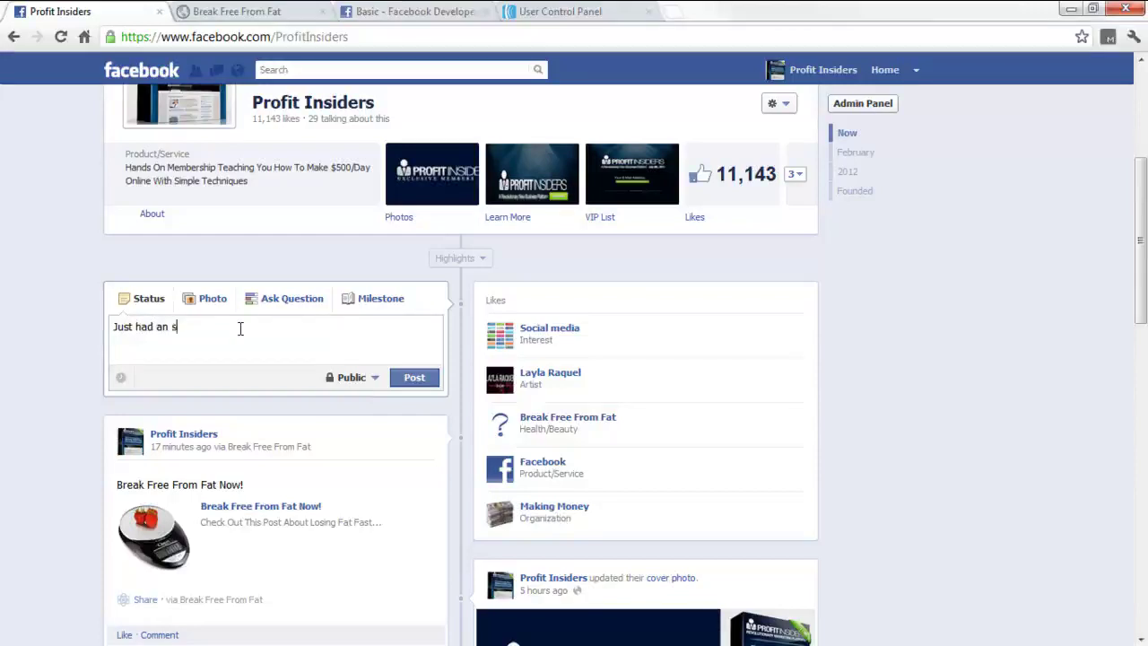
{"action": "key", "text": "BackSpace"}
{"action": "key", "text": "BackSpace"}
{"action": "key", "text": "BackSpace"}
{"action": "type", "text": "AWESOME webinar with SEO Geni"}
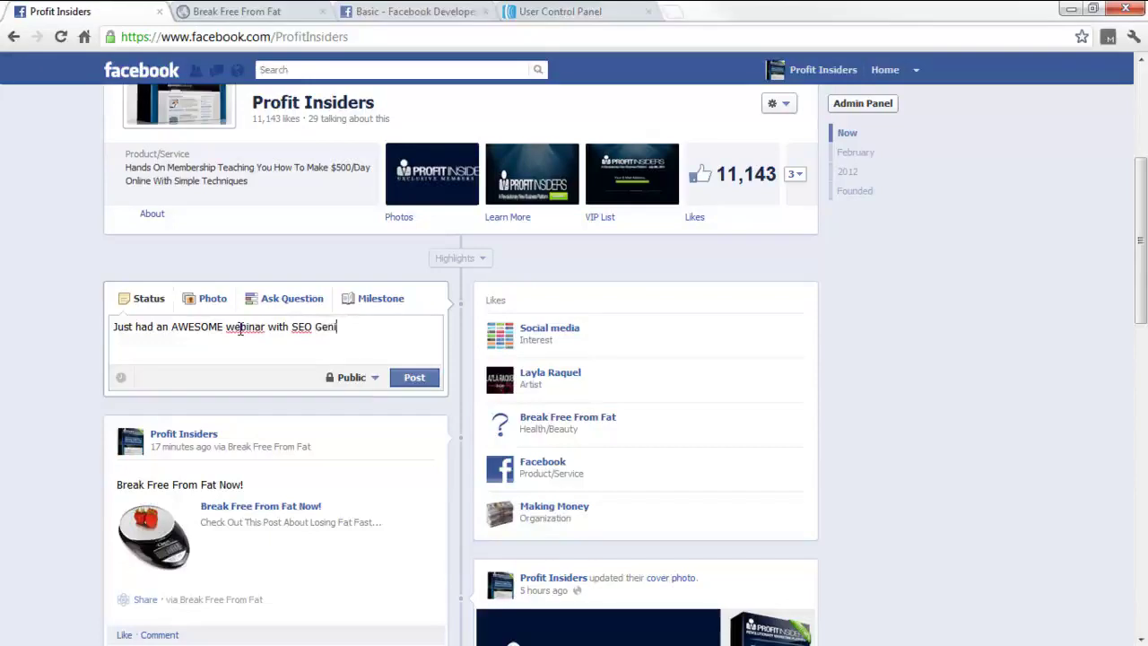
{"action": "type", "text": "us Jason Drohn.  "}
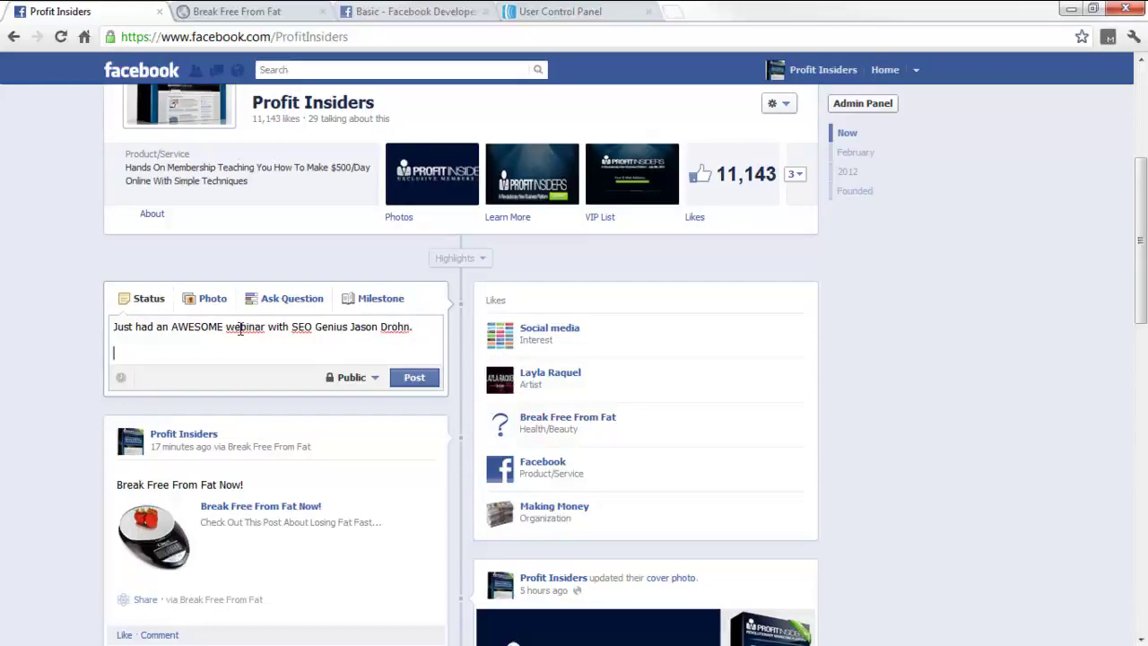
{"action": "type", "text": "Join our VIP List for more "}
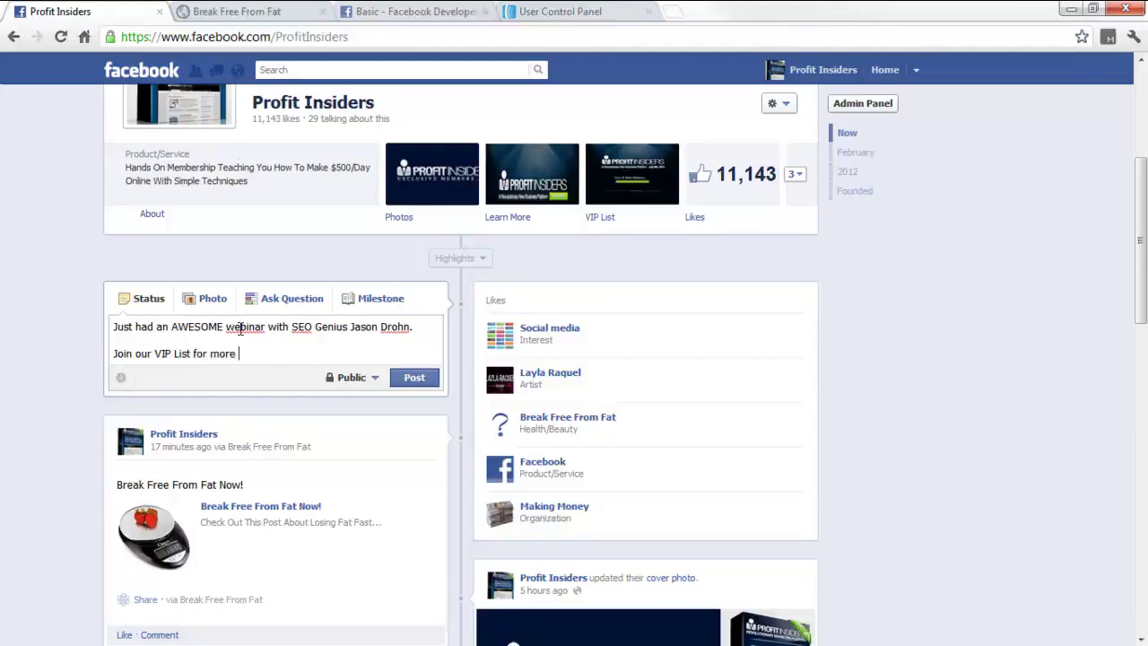
{"action": "type", "text": "information..."}
{"action": "left_click", "coordinate": [414, 379]}
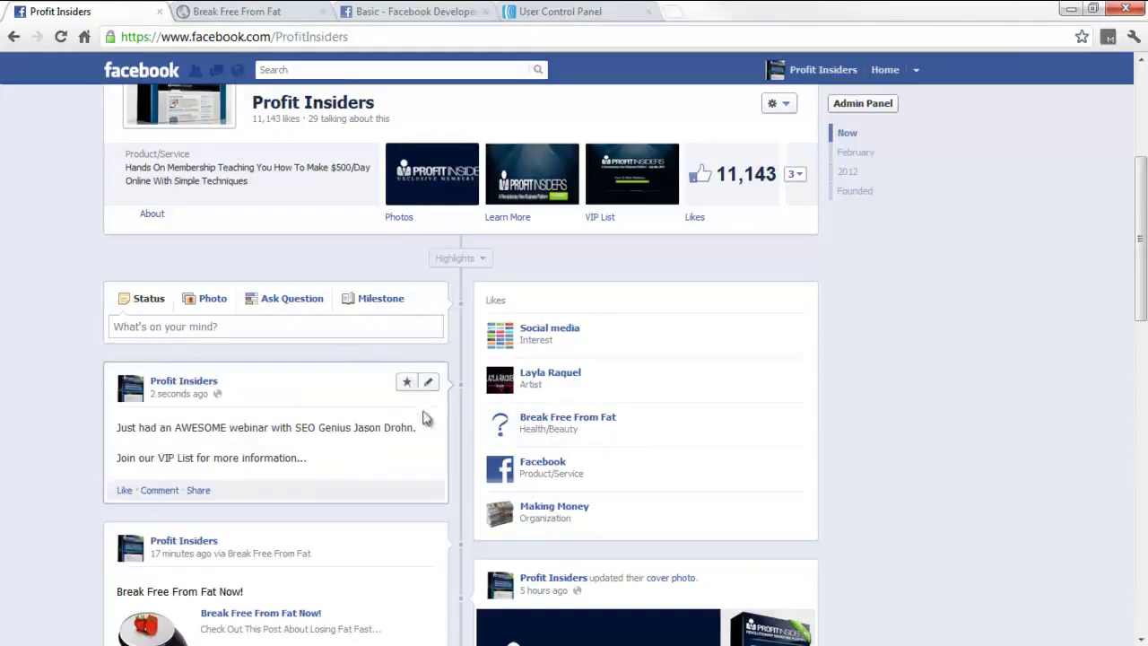
{"action": "left_click", "coordinate": [269, 9]}
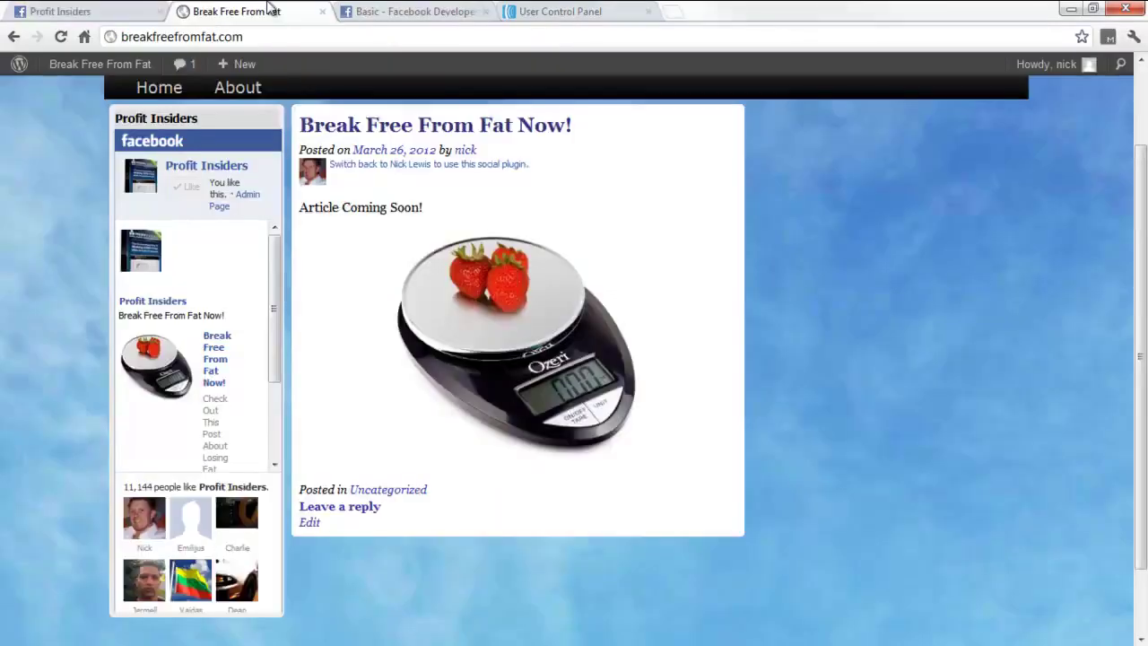
Step: Reload the blog so the Fan Box widget shows the new Profit Insiders webinar post
{"action": "left_click", "coordinate": [61, 39]}
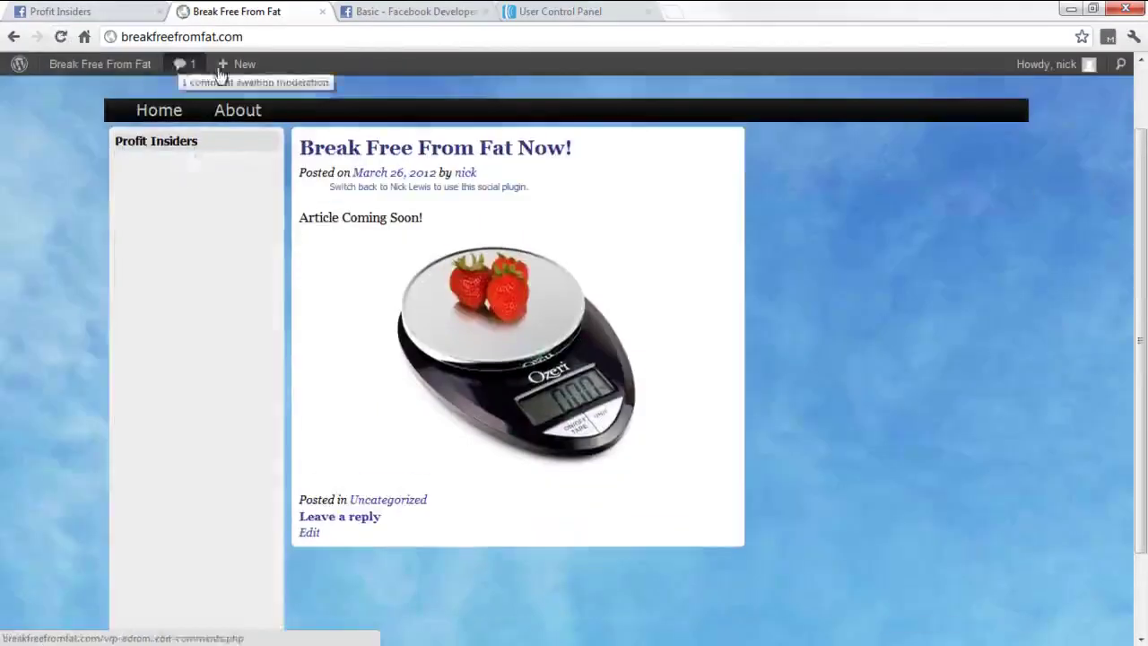
{"action": "left_click", "coordinate": [207, 190]}
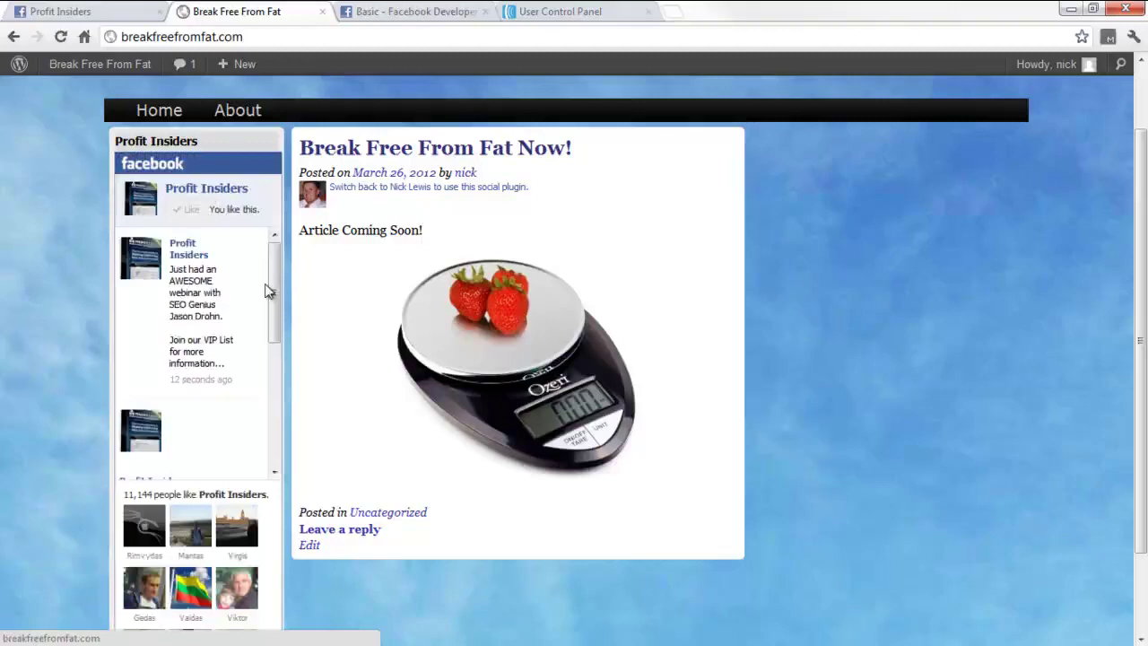
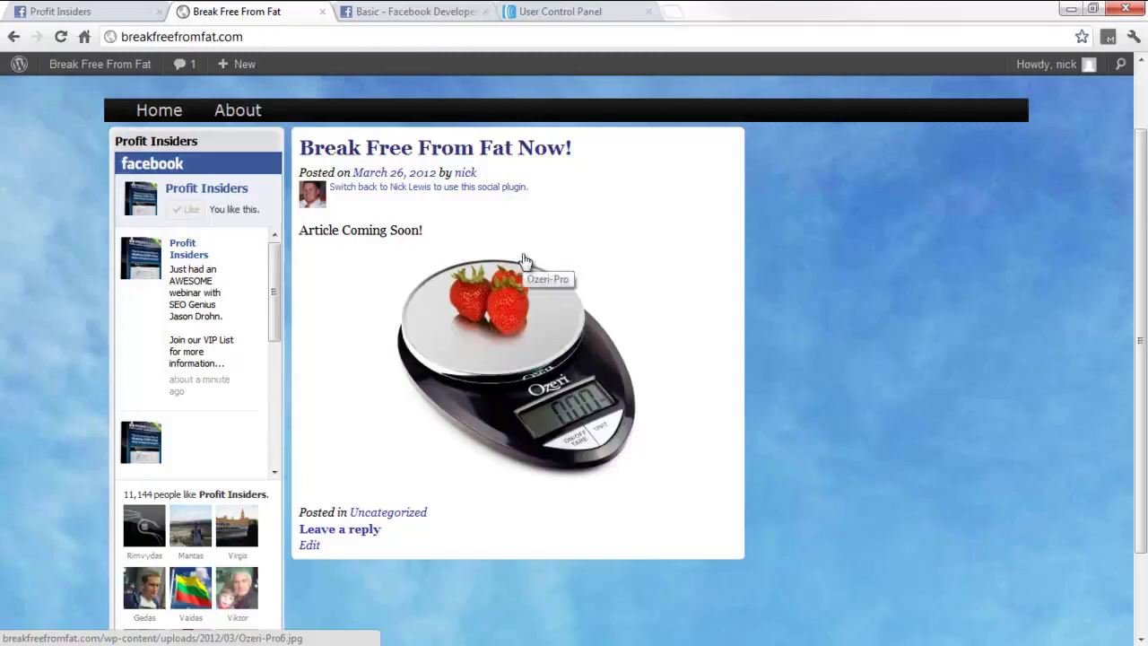
Step: Open the WordPress Dashboard from the site name in the admin bar
{"action": "left_click", "coordinate": [97, 79]}
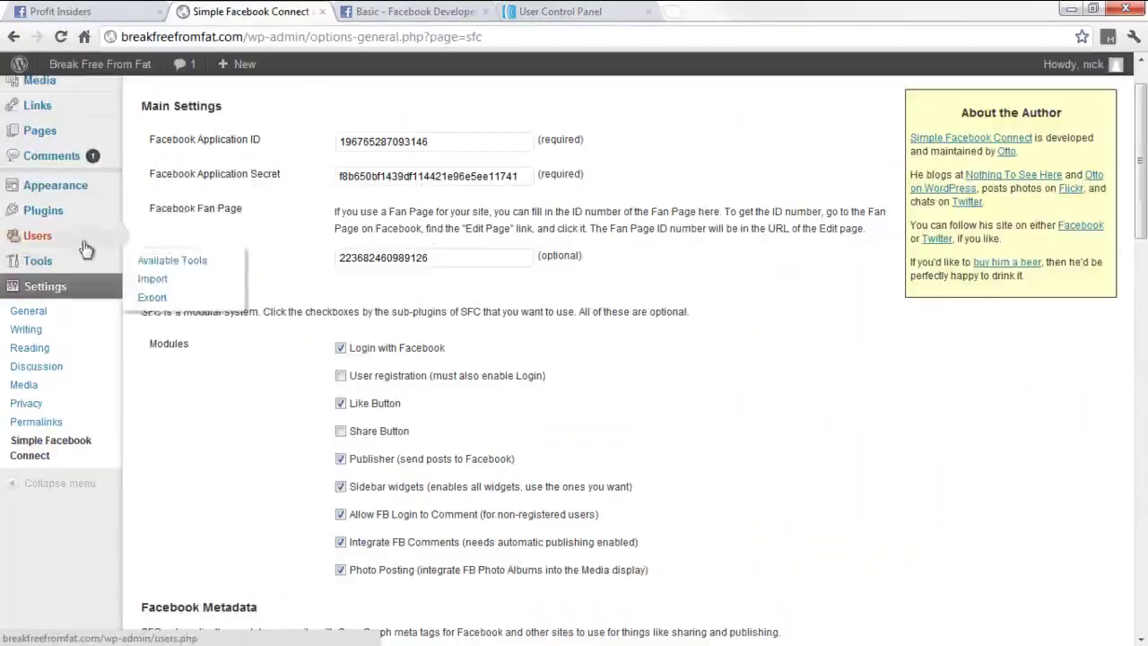
{"action": "mouse_move", "coordinate": [49, 213]}
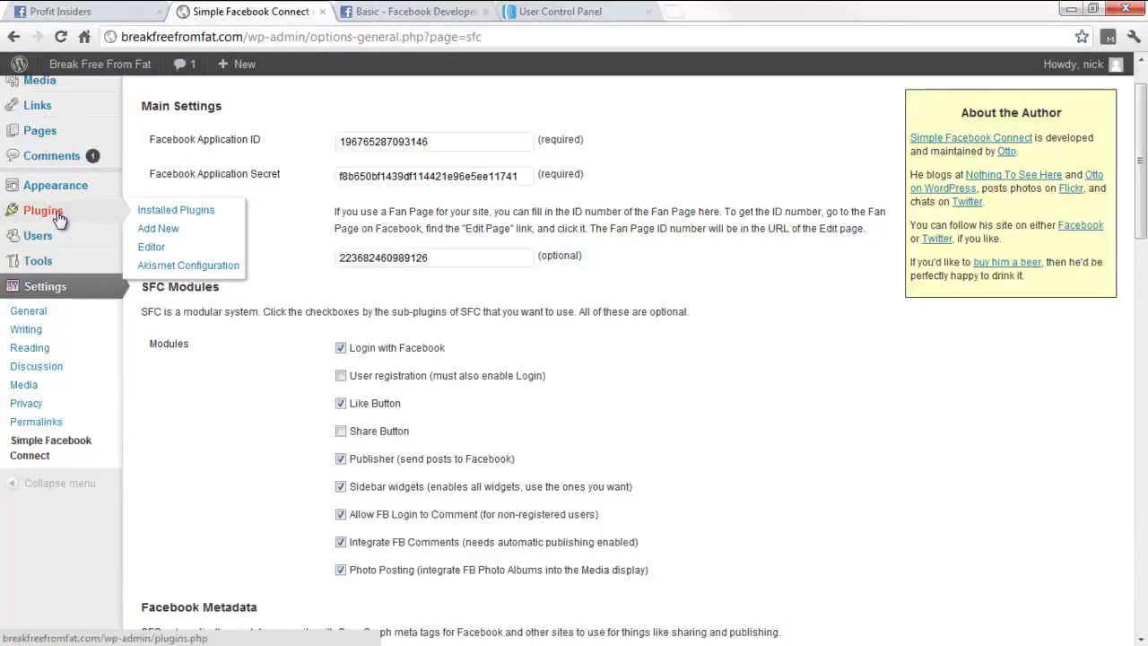
Step: Open Plugins > Add New, then switch to the Profit Insiders Facebook page and scroll up
{"action": "left_click", "coordinate": [160, 230]}
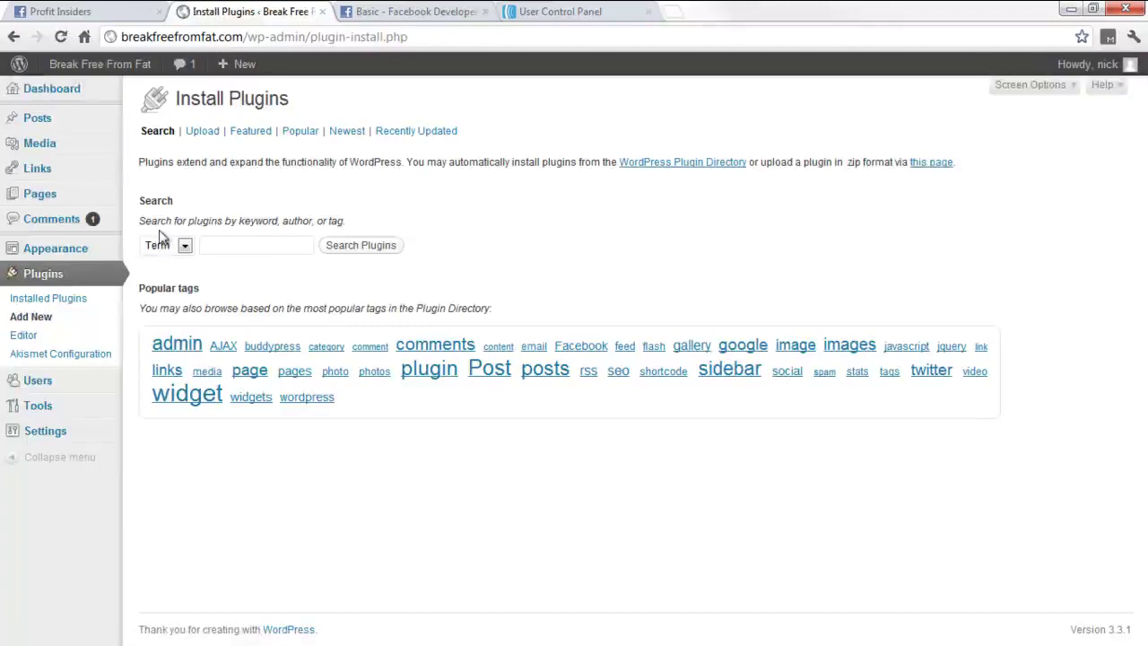
{"action": "left_click", "coordinate": [206, 243]}
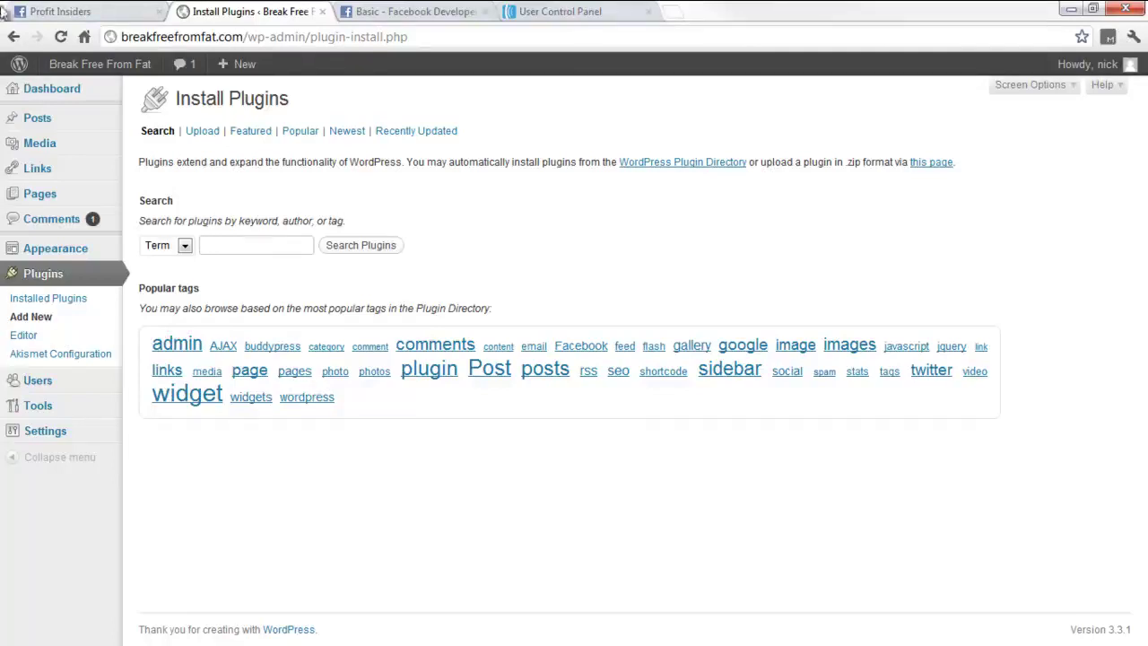
{"action": "left_click", "coordinate": [85, 10]}
{"action": "left_click_drag", "start_coordinate": [1140, 260], "coordinate": [1140, 188]}
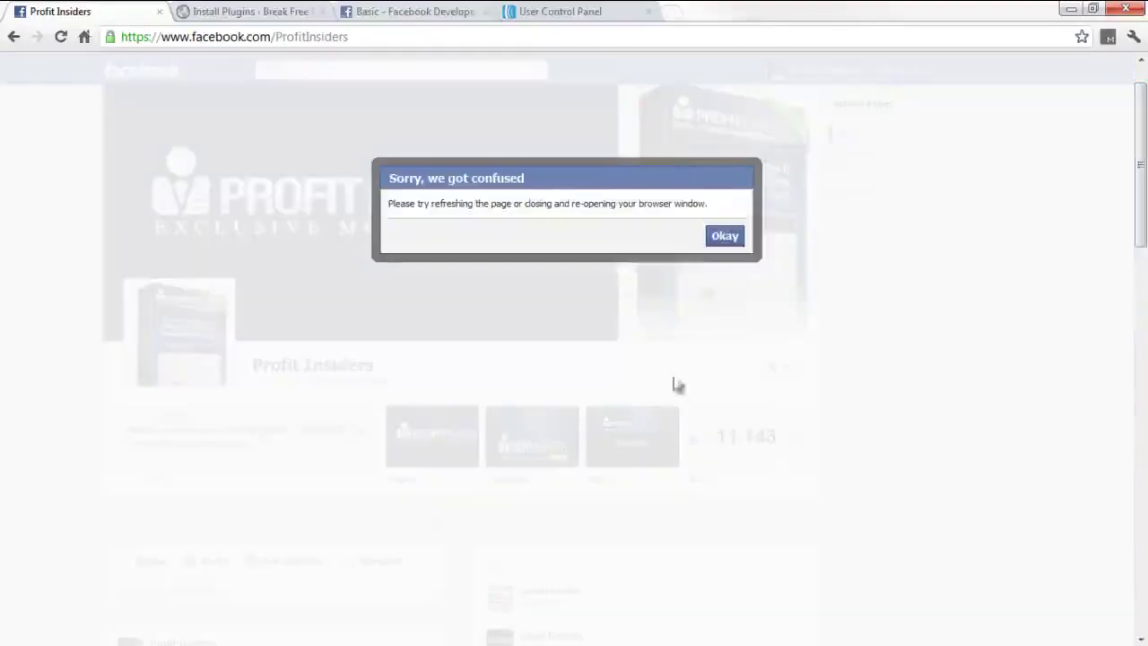
Step: Dismiss Facebook's error, check the VIP List signup form, then return to Install Plugins
{"action": "left_click", "coordinate": [725, 237]}
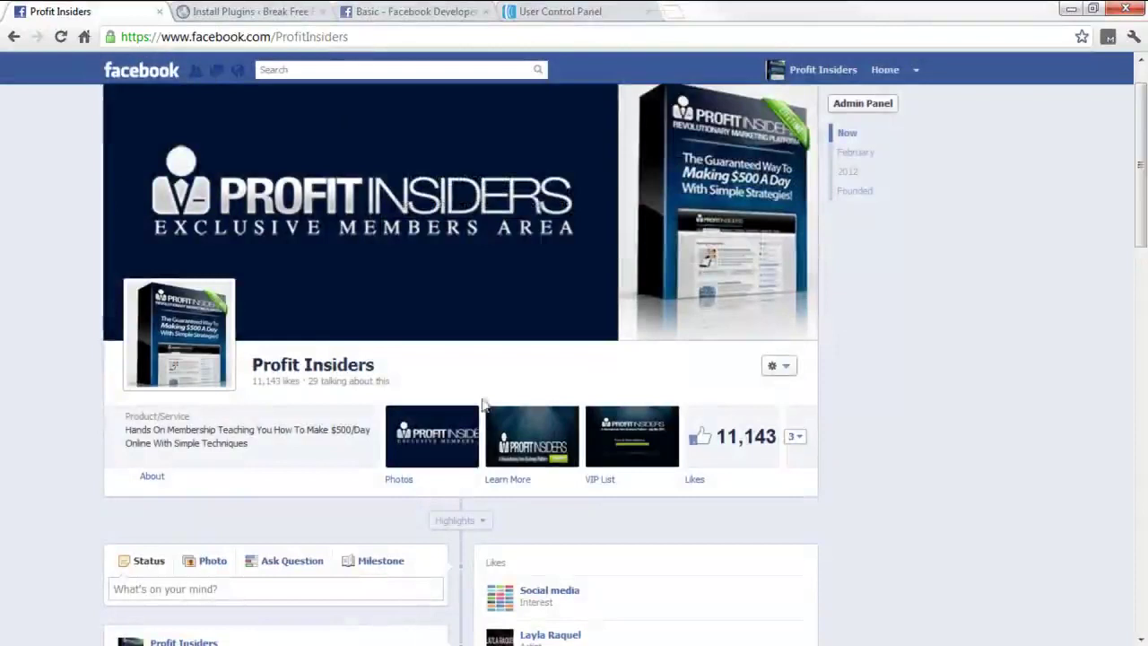
{"action": "left_click", "coordinate": [618, 446]}
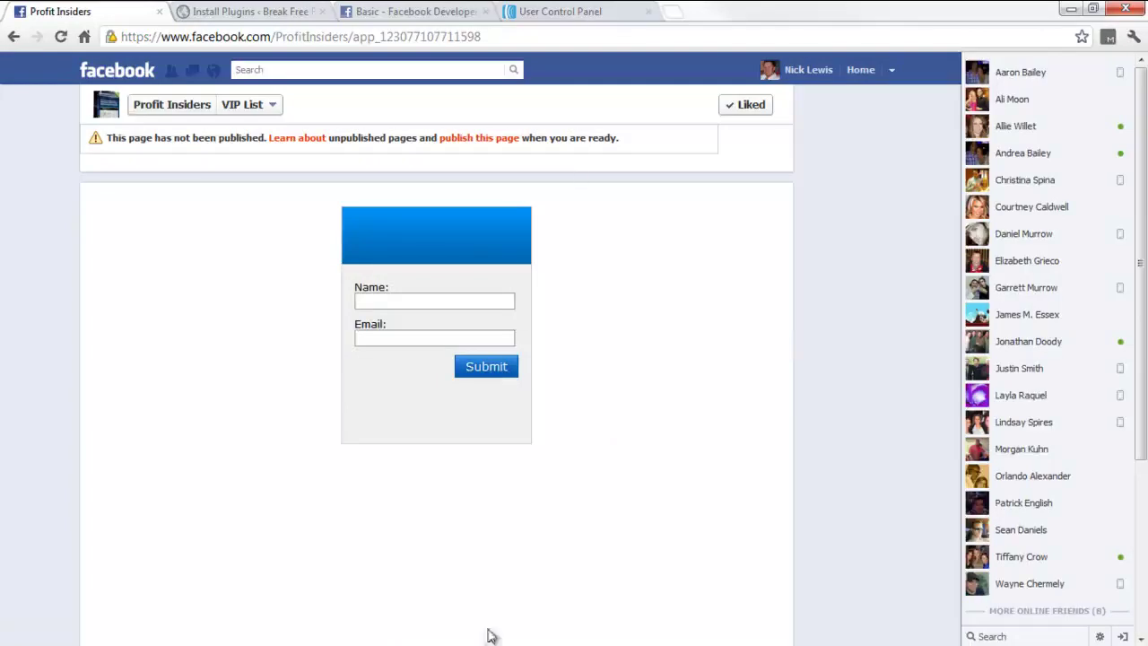
{"action": "left_click", "coordinate": [14, 37]}
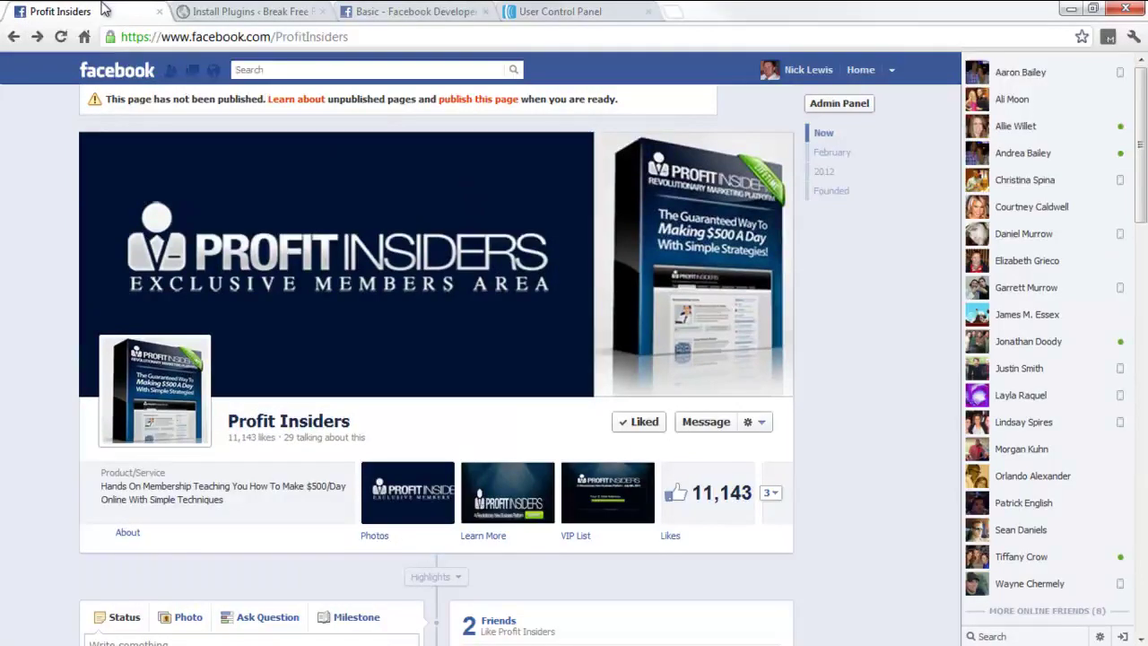
{"action": "left_click", "coordinate": [238, 11]}
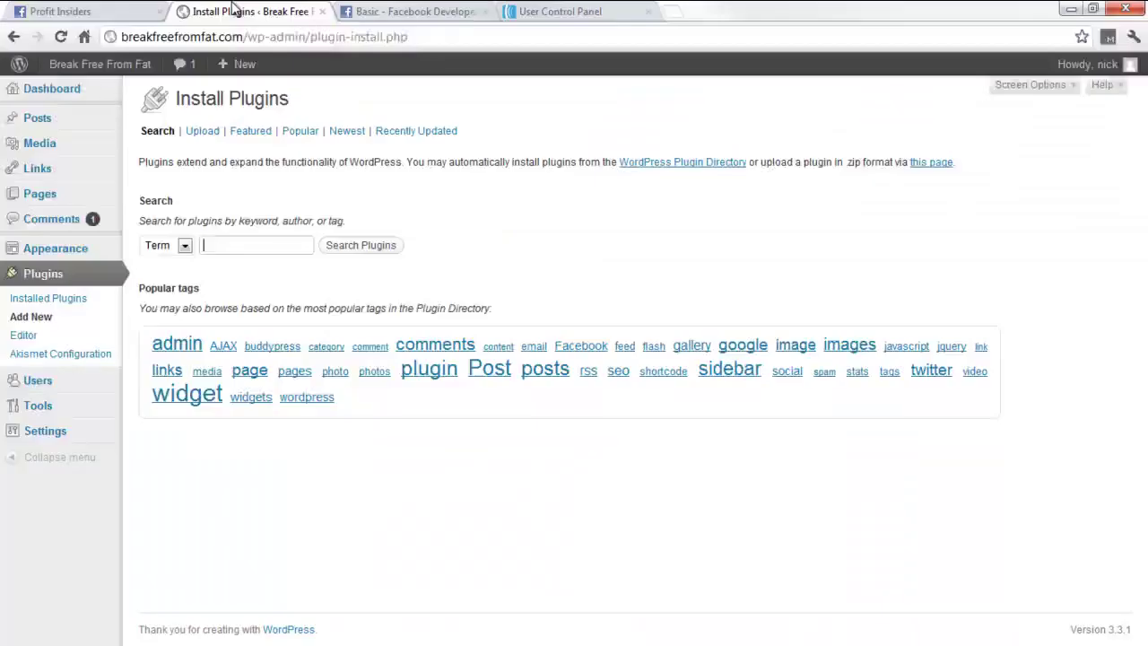
Step: Search plugins for 'aweber', then install and activate the AWeber Integration plugin
{"action": "left_click", "coordinate": [225, 239]}
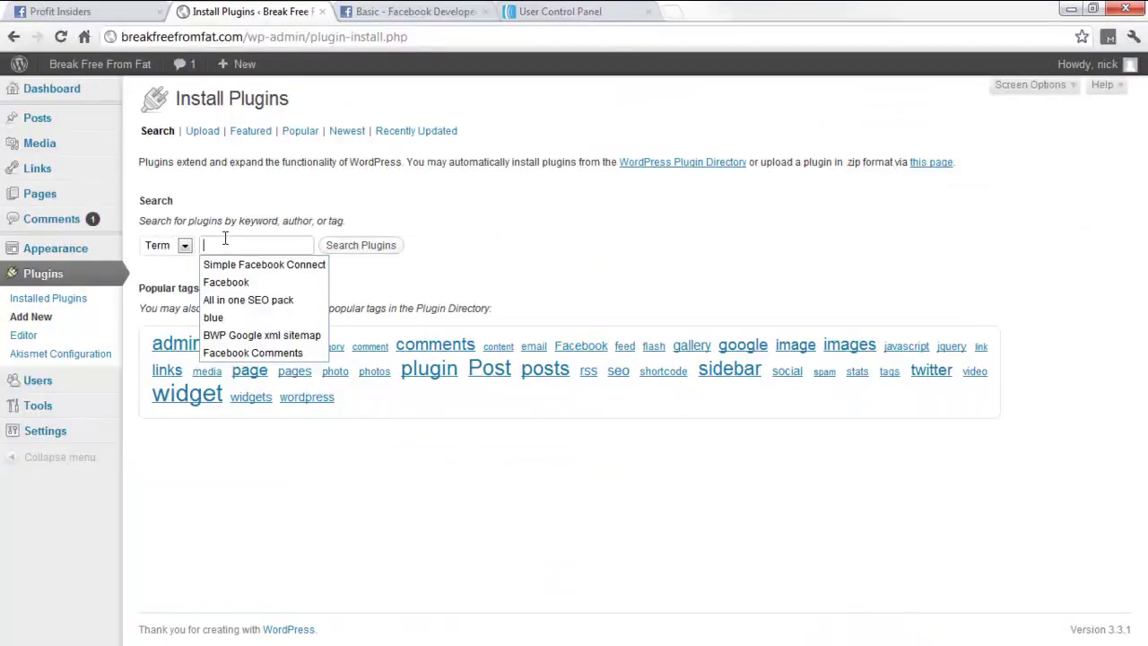
{"action": "type", "text": "aweber"}
{"action": "left_click", "coordinate": [375, 251]}
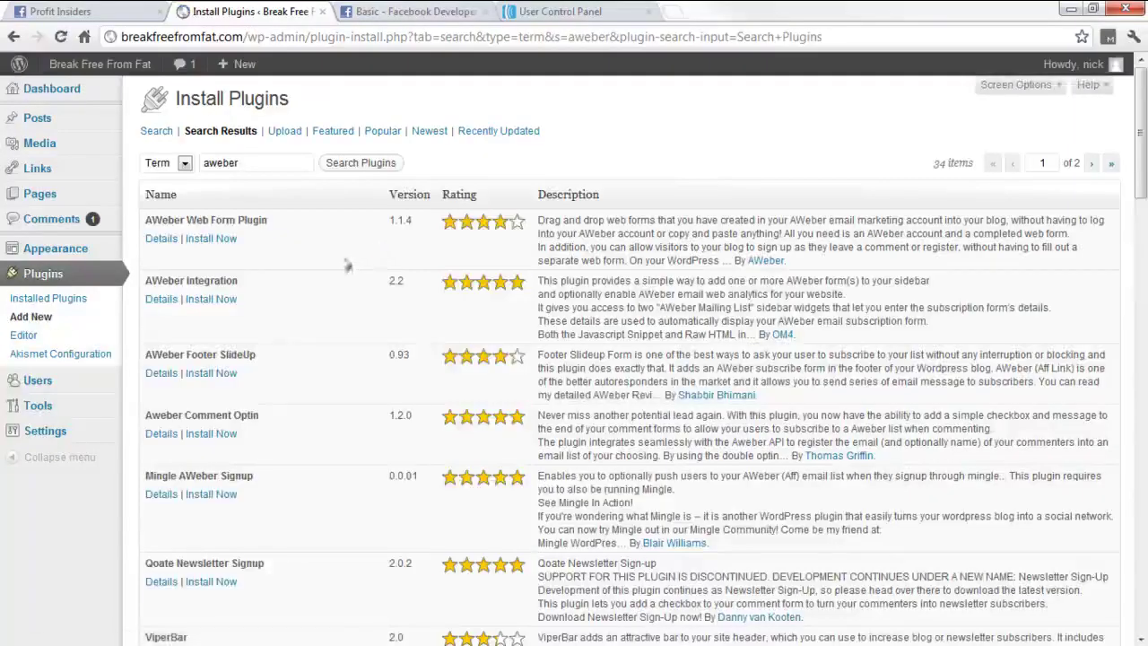
{"action": "left_click", "coordinate": [226, 307]}
{"action": "left_click", "coordinate": [598, 354]}
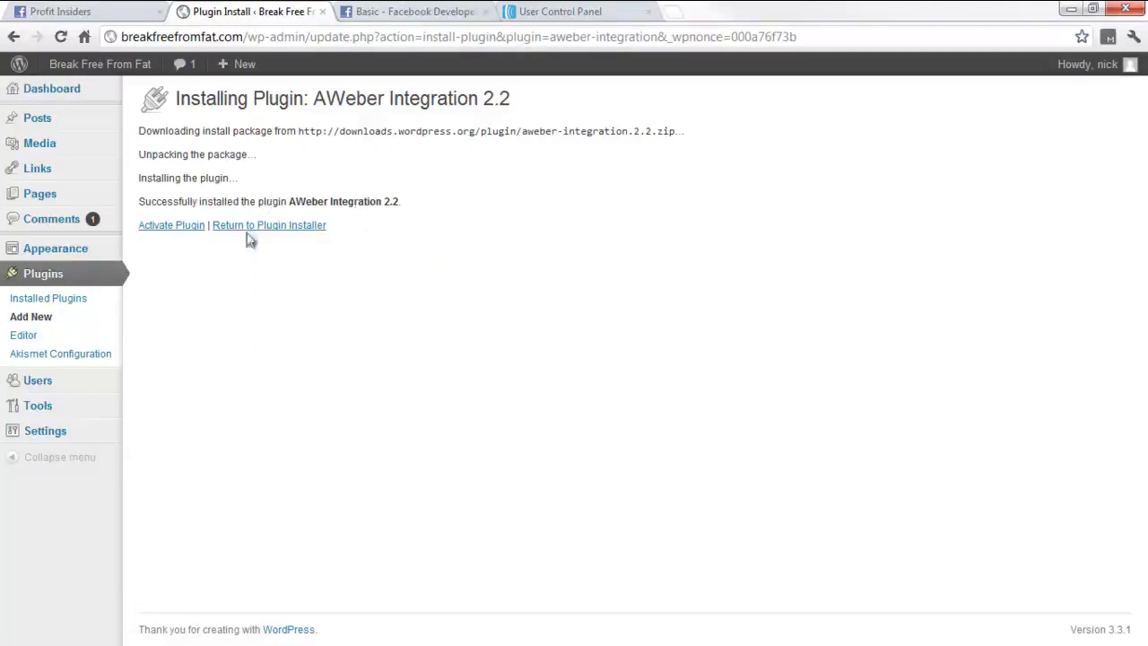
{"action": "left_click", "coordinate": [161, 230]}
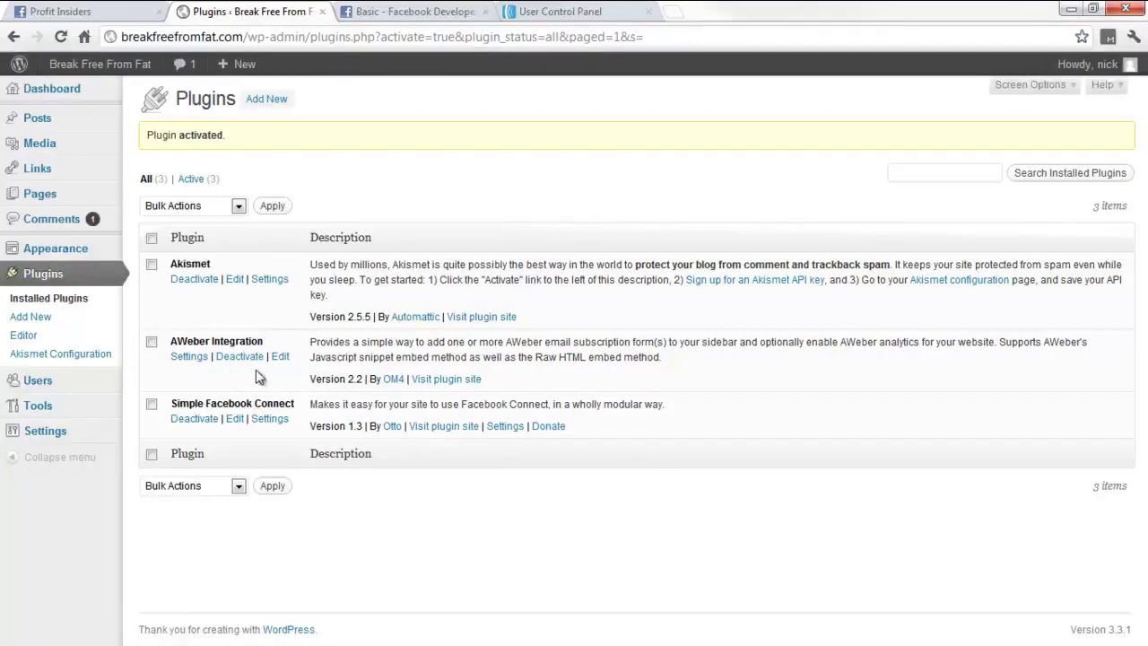
{"action": "mouse_move", "coordinate": [80, 258]}
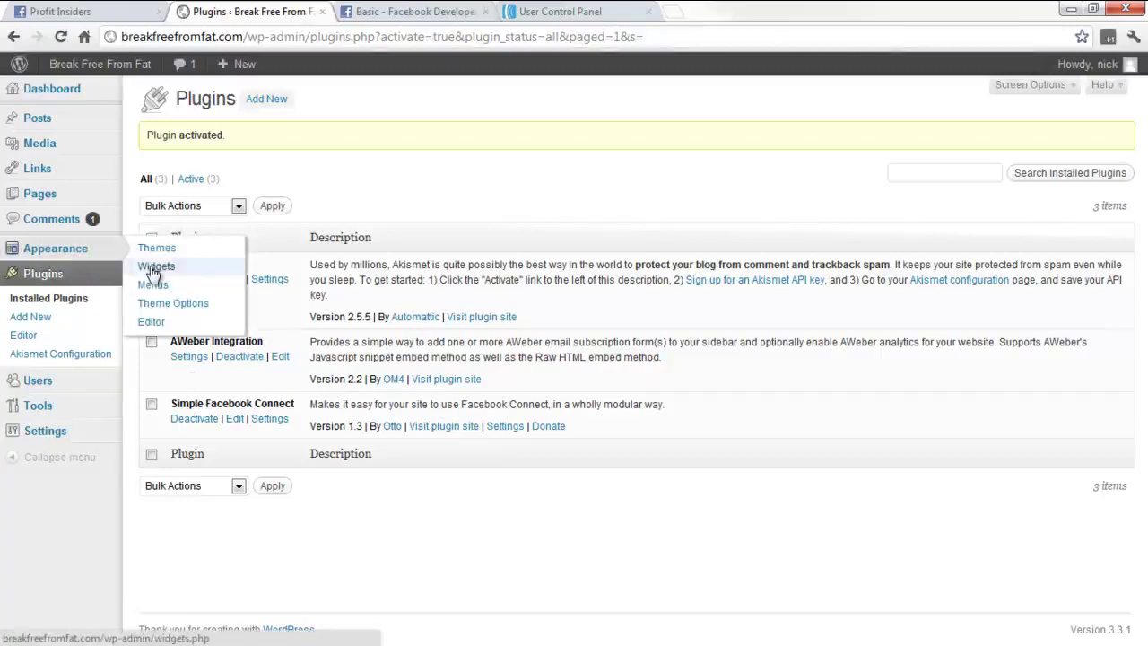
Step: Add the AWeber Mailing List (Javascript Snippet) widget to the Right Sidebar in Widgets
{"action": "left_click", "coordinate": [152, 270]}
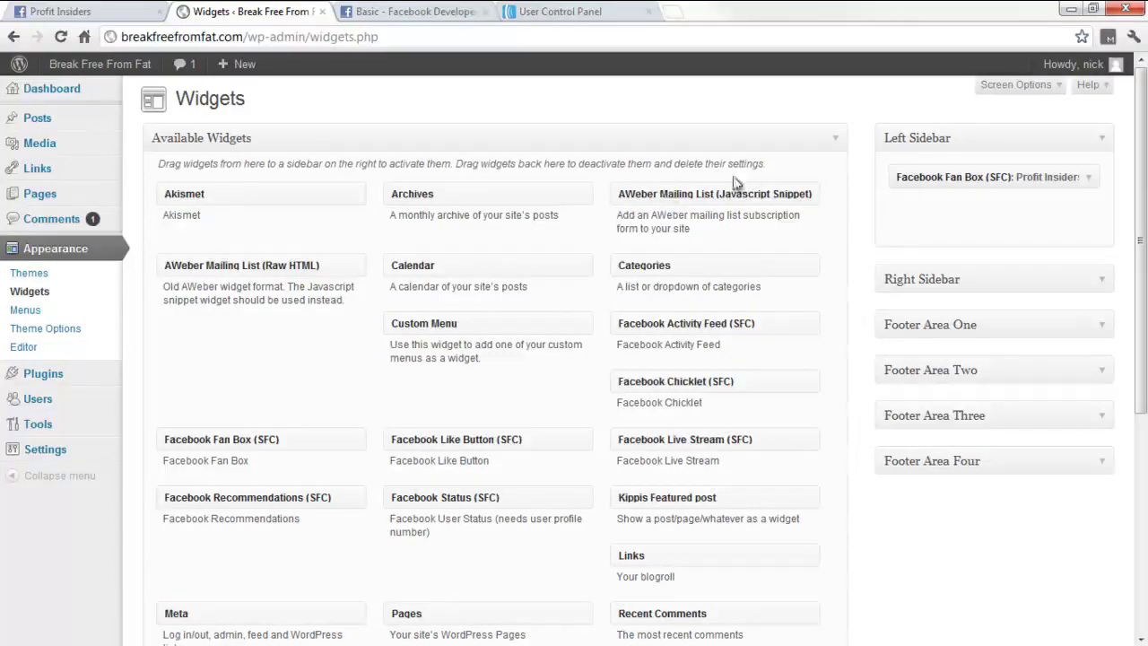
{"action": "left_click", "coordinate": [1096, 280]}
{"action": "left_click_drag", "start_coordinate": [719, 197], "coordinate": [990, 320]}
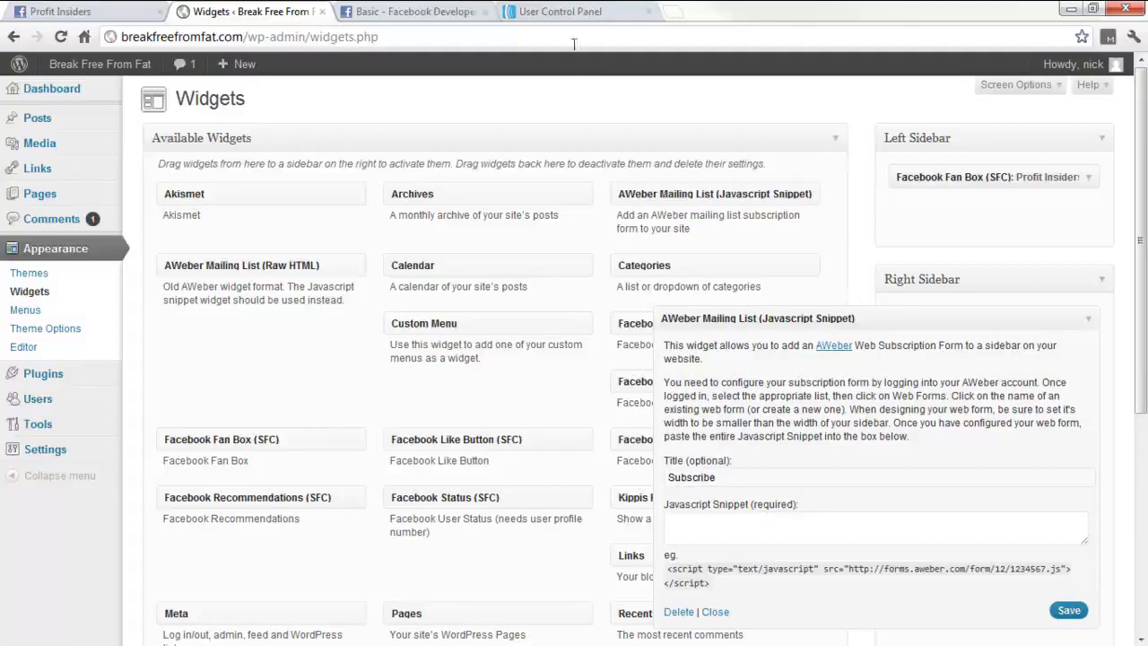
{"action": "left_click", "coordinate": [574, 12]}
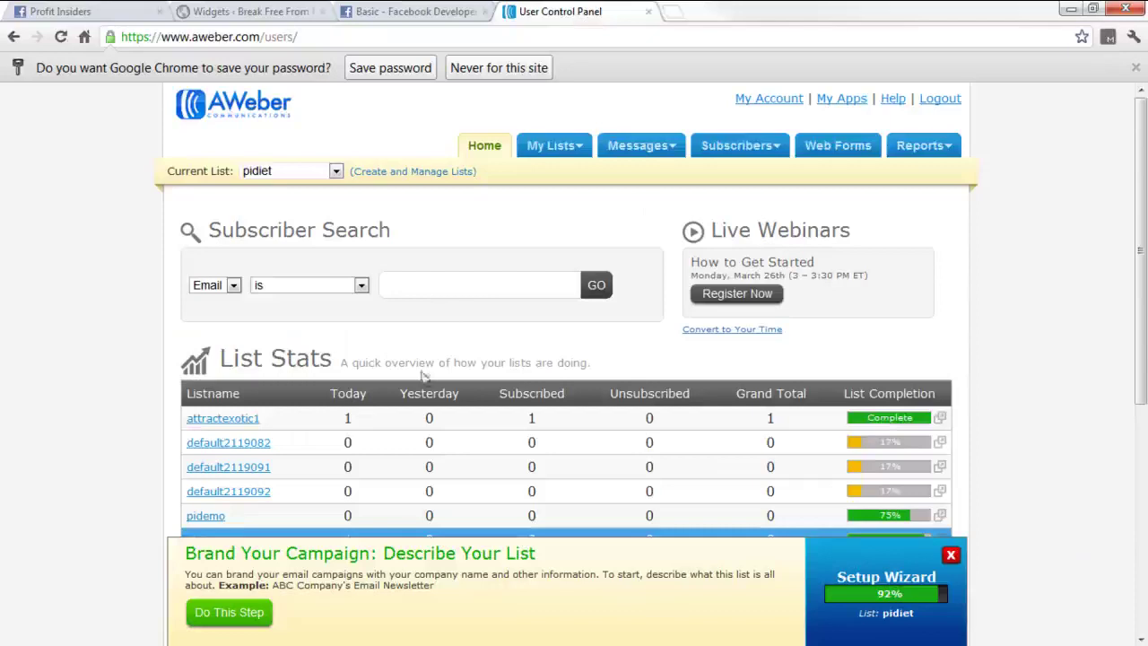
Step: Make pidietsolutions the current AWeber list and open the PI Diet Solutions form's publishing options
{"action": "left_click_drag", "start_coordinate": [1141, 258], "coordinate": [1141, 354]}
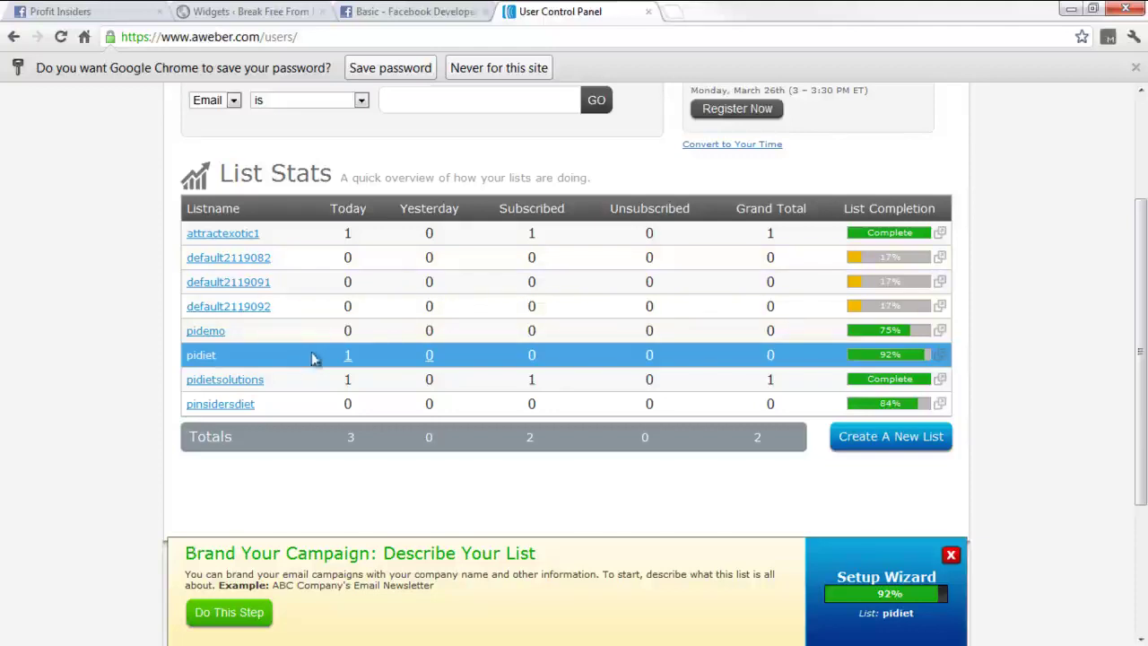
{"action": "left_click", "coordinate": [252, 385]}
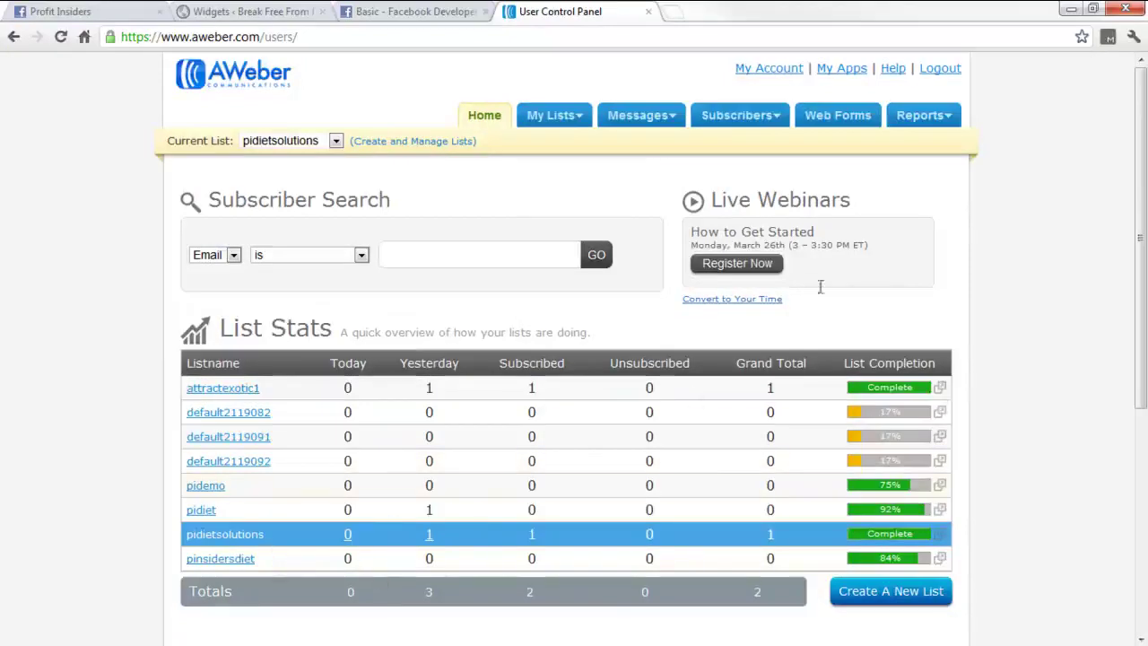
{"action": "left_click", "coordinate": [860, 131]}
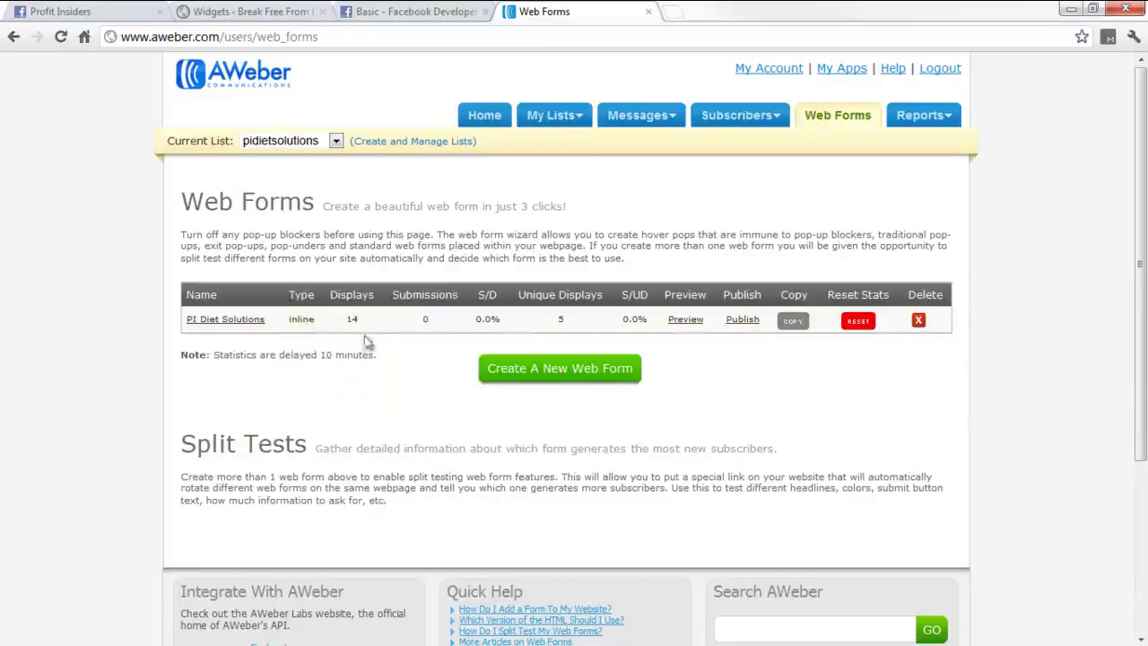
{"action": "left_click", "coordinate": [743, 321]}
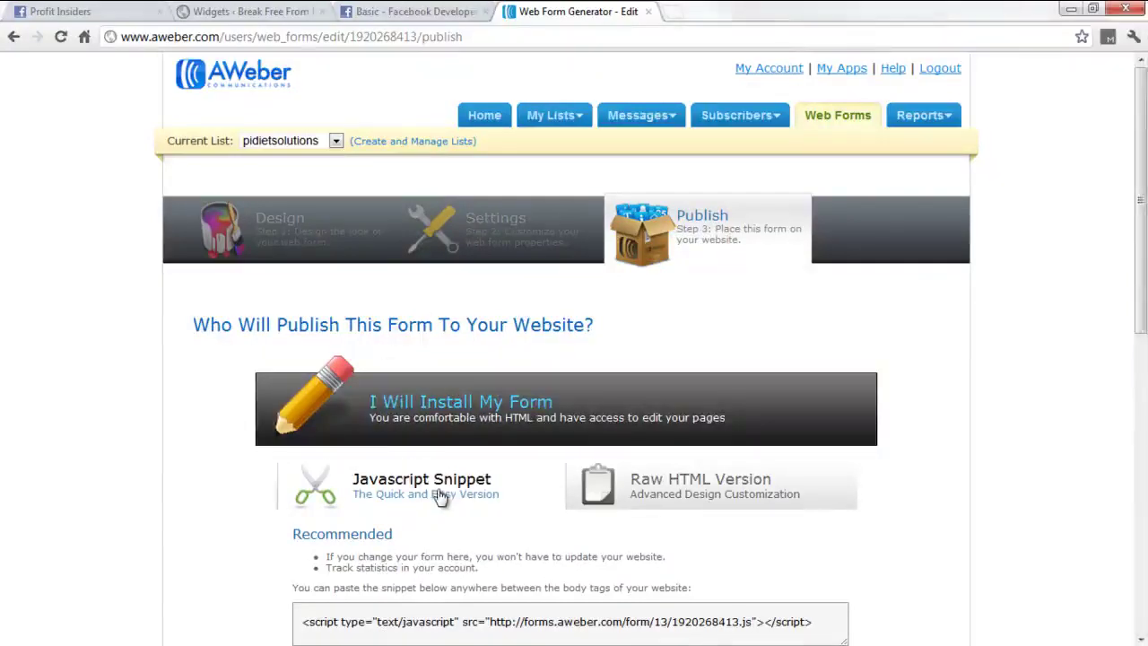
Step: Copy the form's JavaScript snippet and return to the WordPress Widgets page
{"action": "scroll", "coordinate": [1116, 335], "scroll_direction": "down", "scroll_amount": 2}
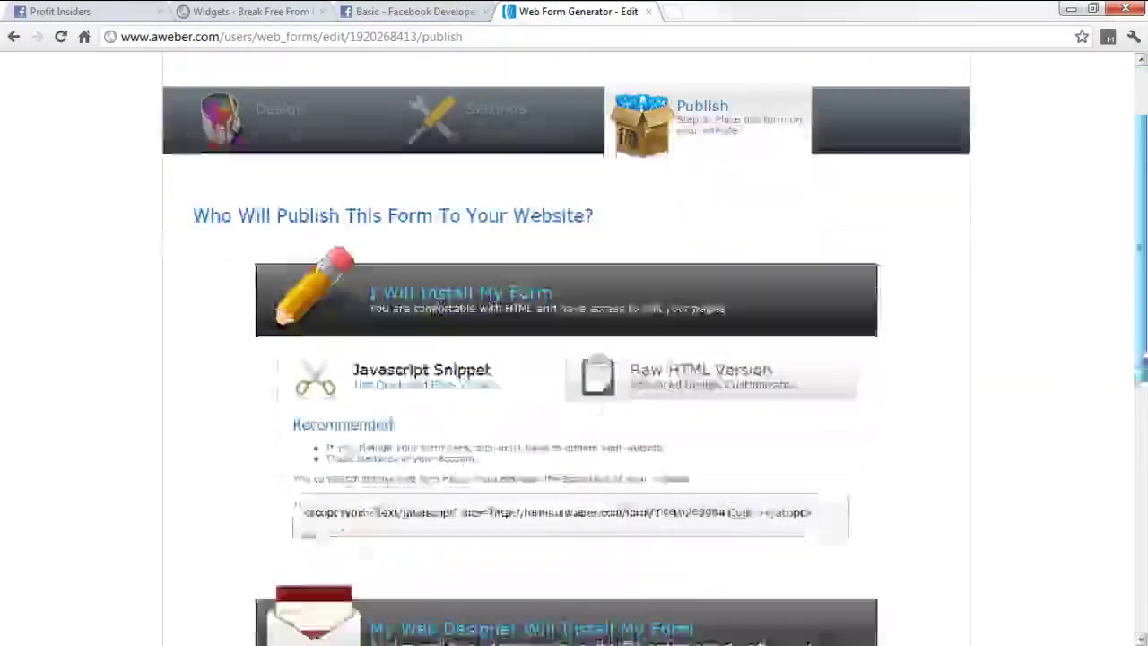
{"action": "left_click", "coordinate": [829, 482]}
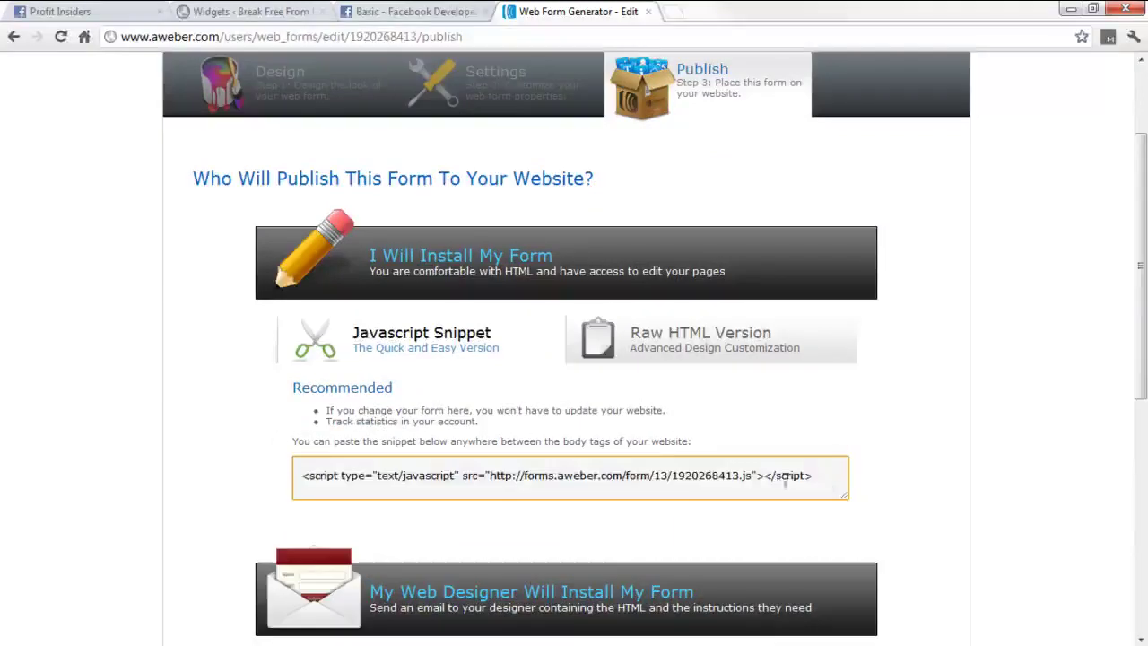
{"action": "left_click_drag", "start_coordinate": [834, 485], "coordinate": [287, 485]}
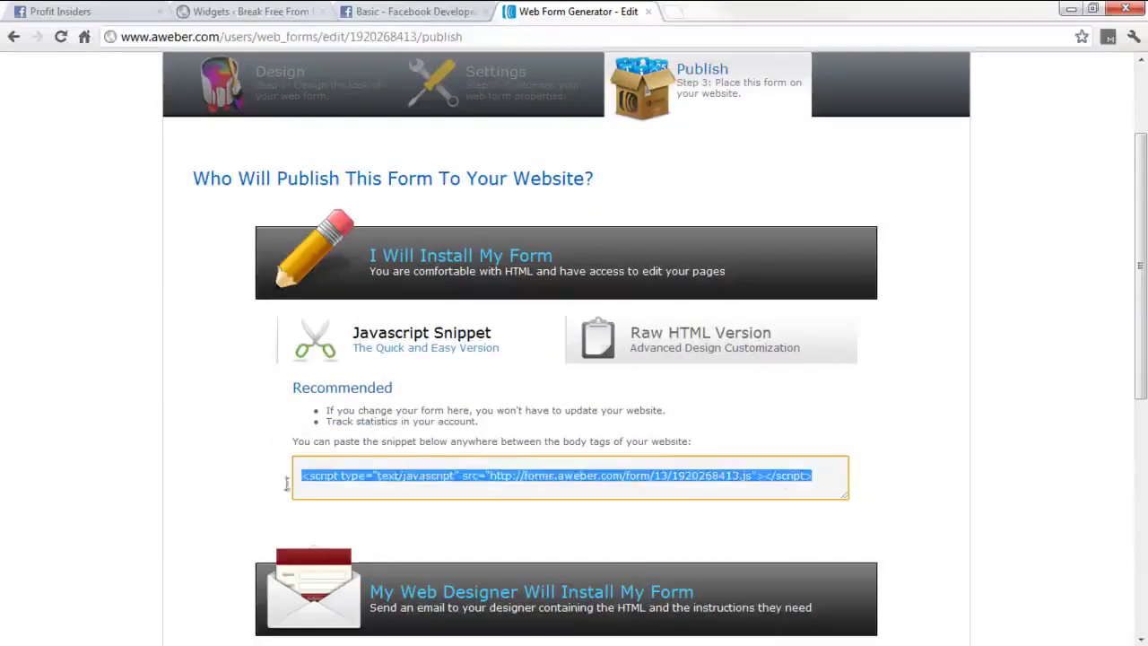
{"action": "right_click", "coordinate": [395, 474]}
{"action": "left_click", "coordinate": [440, 318]}
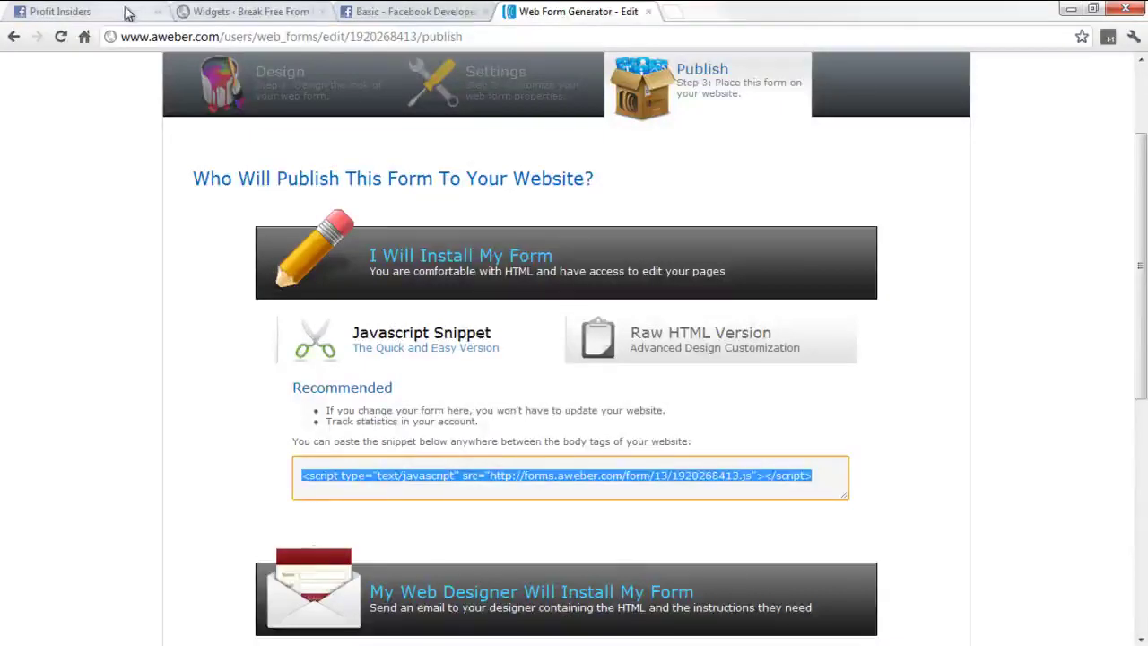
{"action": "left_click", "coordinate": [190, 13]}
{"action": "left_click", "coordinate": [104, 10]}
{"action": "left_click", "coordinate": [239, 12]}
Step: Paste the AWeber form script into the Subscribe widget, save it, and view the live site
{"action": "left_click", "coordinate": [790, 528]}
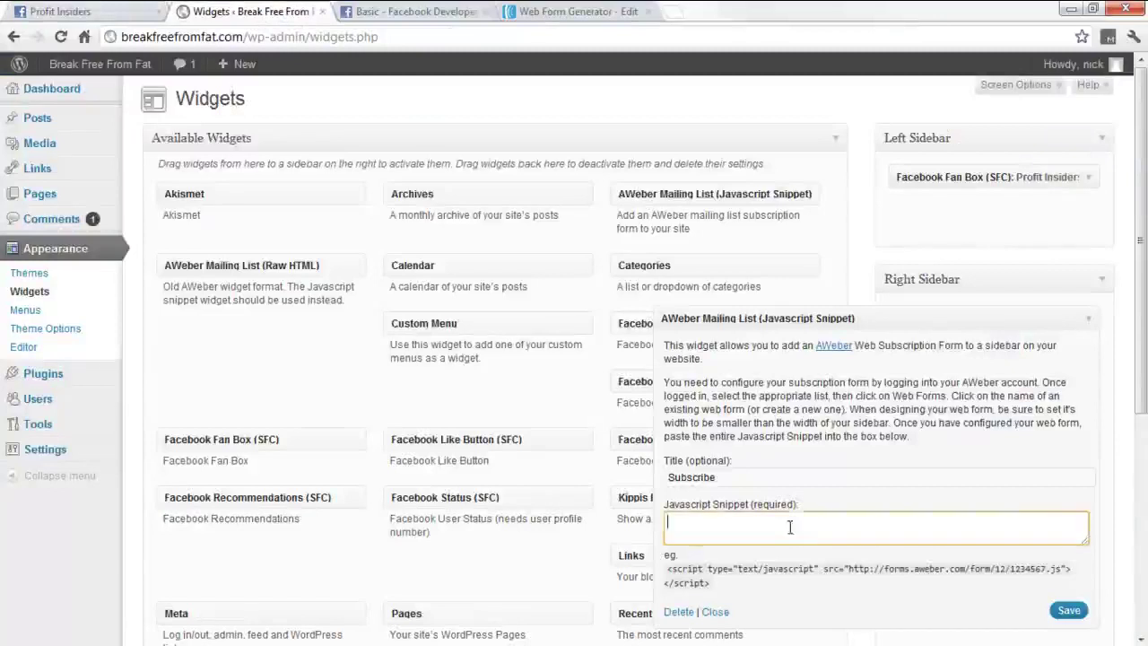
{"action": "right_click", "coordinate": [790, 528]}
{"action": "left_click", "coordinate": [833, 409]}
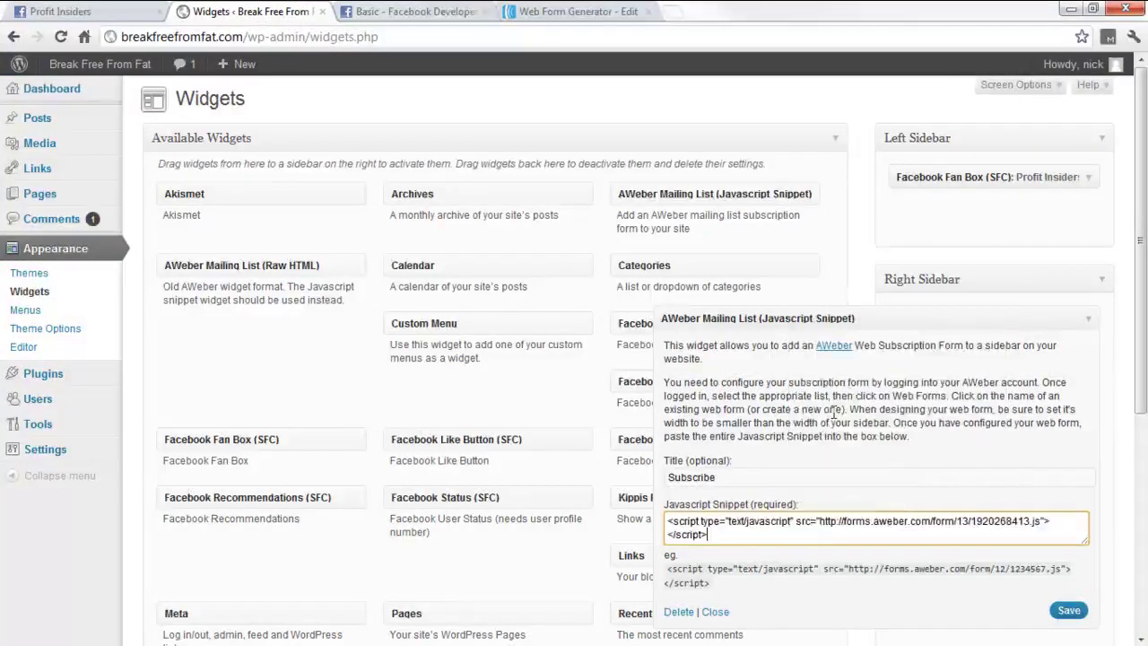
{"action": "left_click", "coordinate": [1069, 613]}
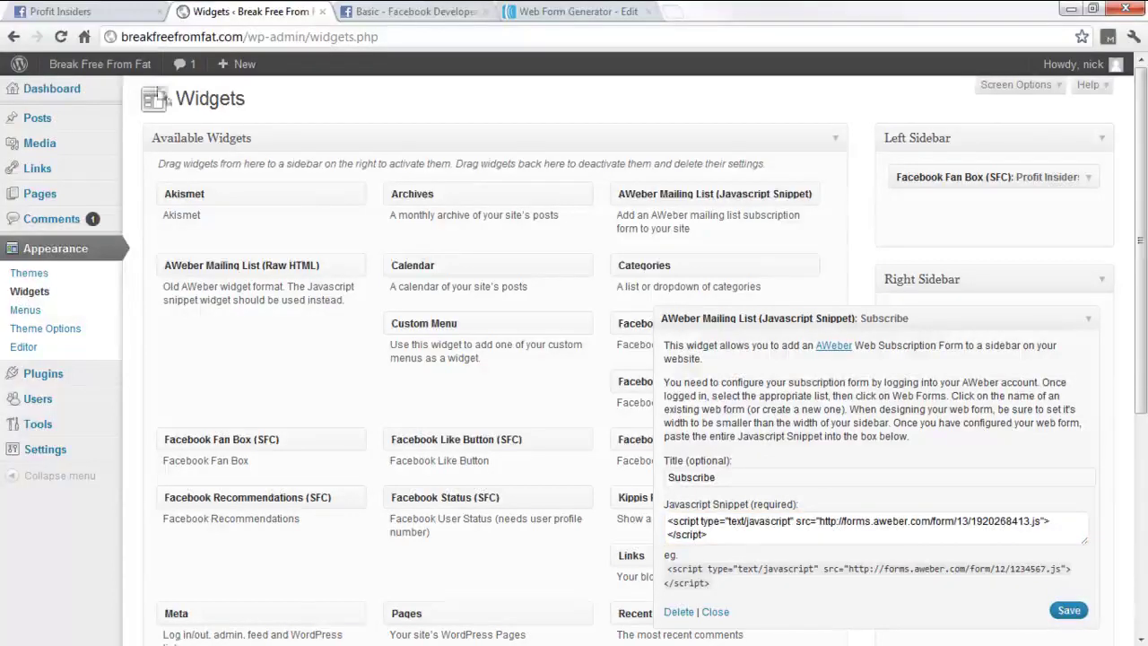
{"action": "left_click", "coordinate": [108, 71]}
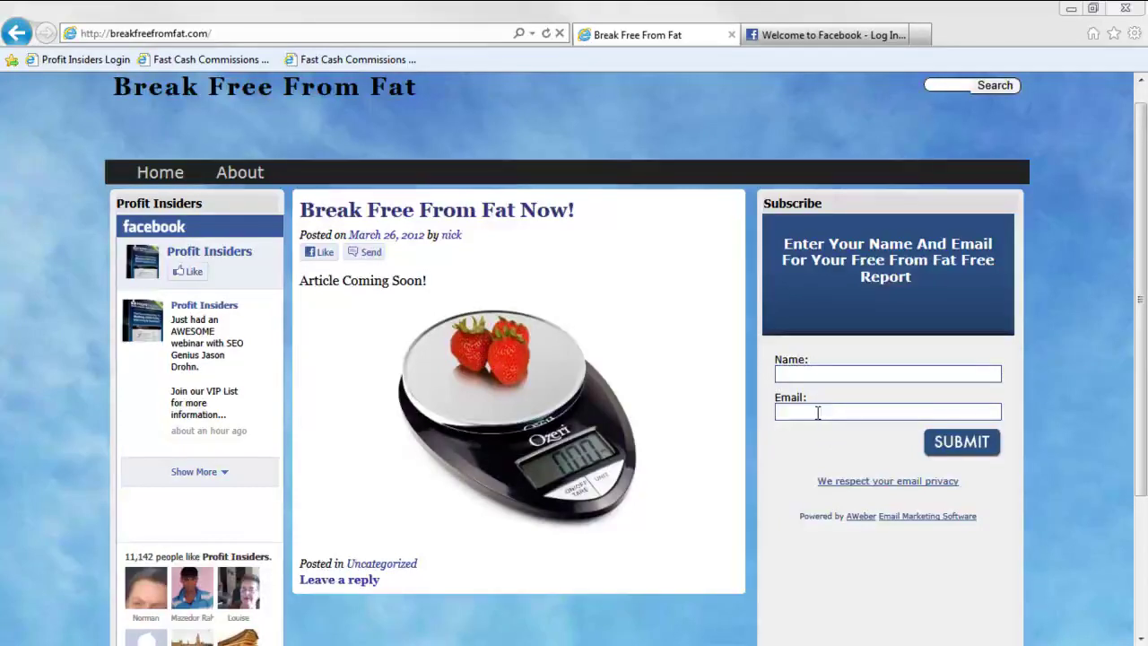
Step: Enable the Facebook registration form in the PI Diet Solutions form settings, then return to the live site
{"action": "key", "text": "alt+Tab"}
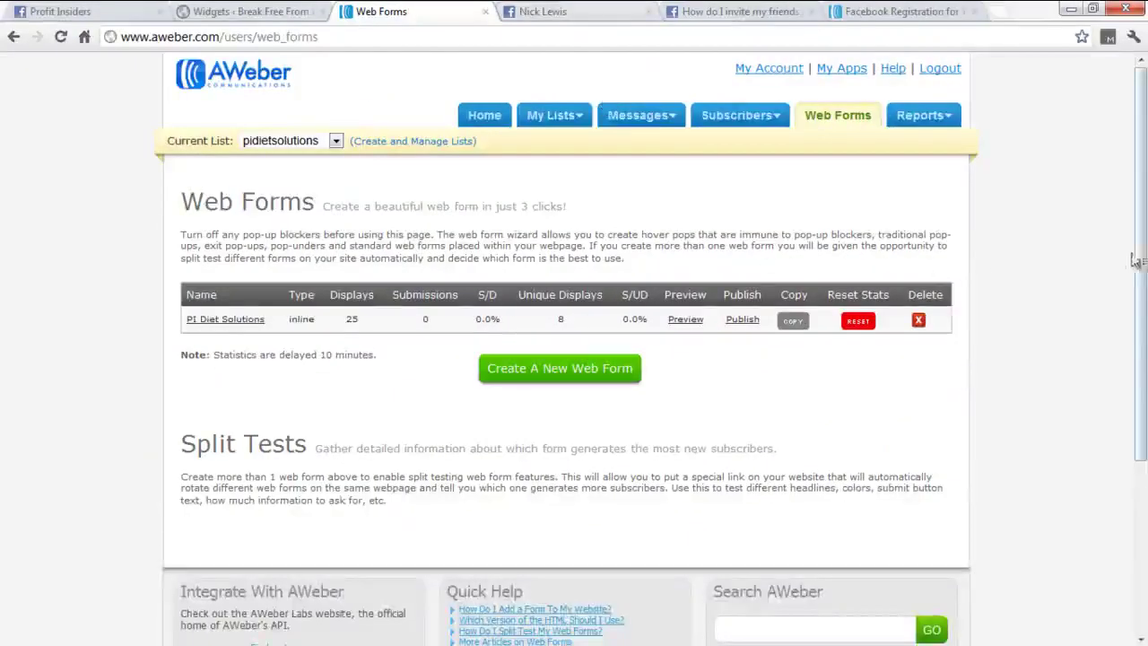
{"action": "left_click", "coordinate": [223, 325]}
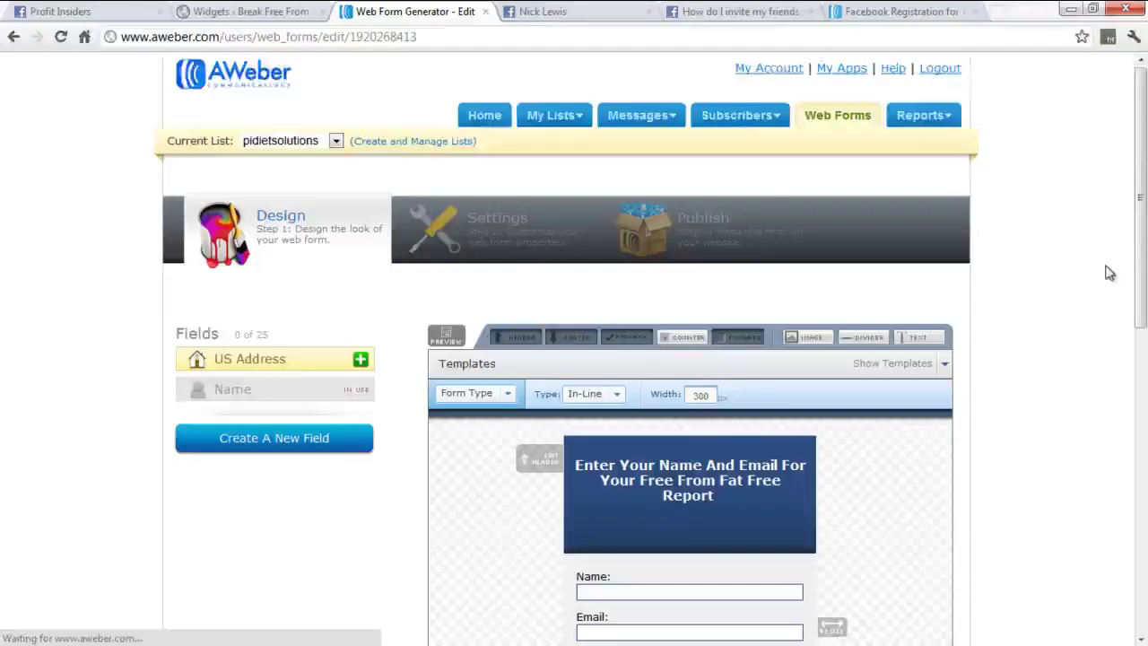
{"action": "scroll", "coordinate": [1143, 238], "scroll_direction": "down", "scroll_amount": 4}
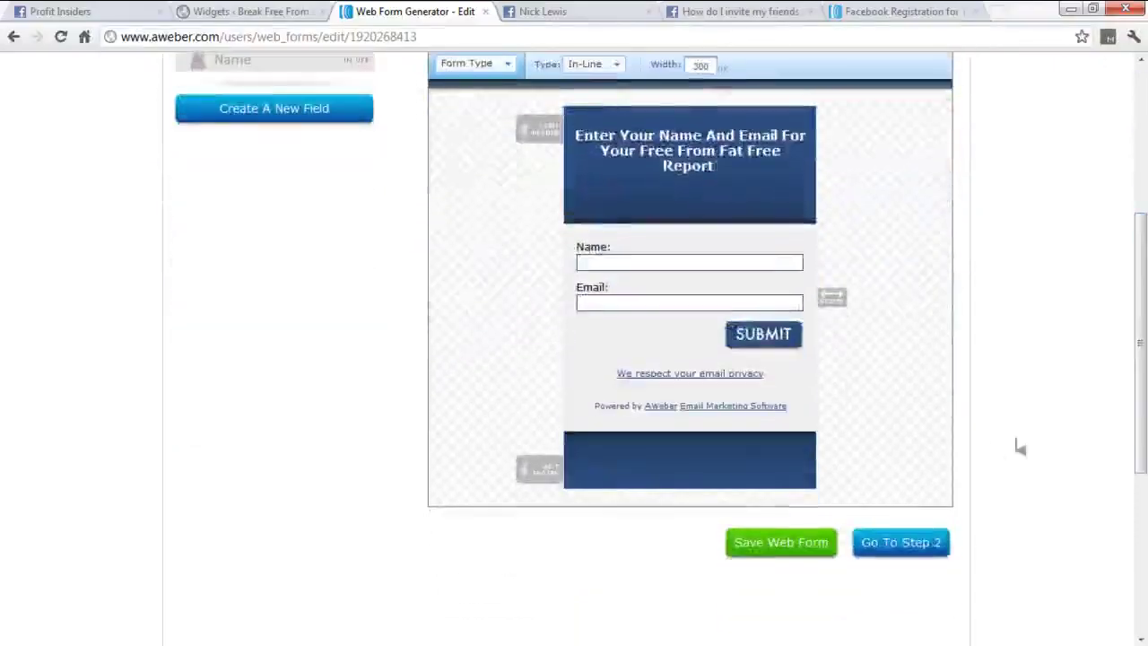
{"action": "left_click", "coordinate": [874, 549]}
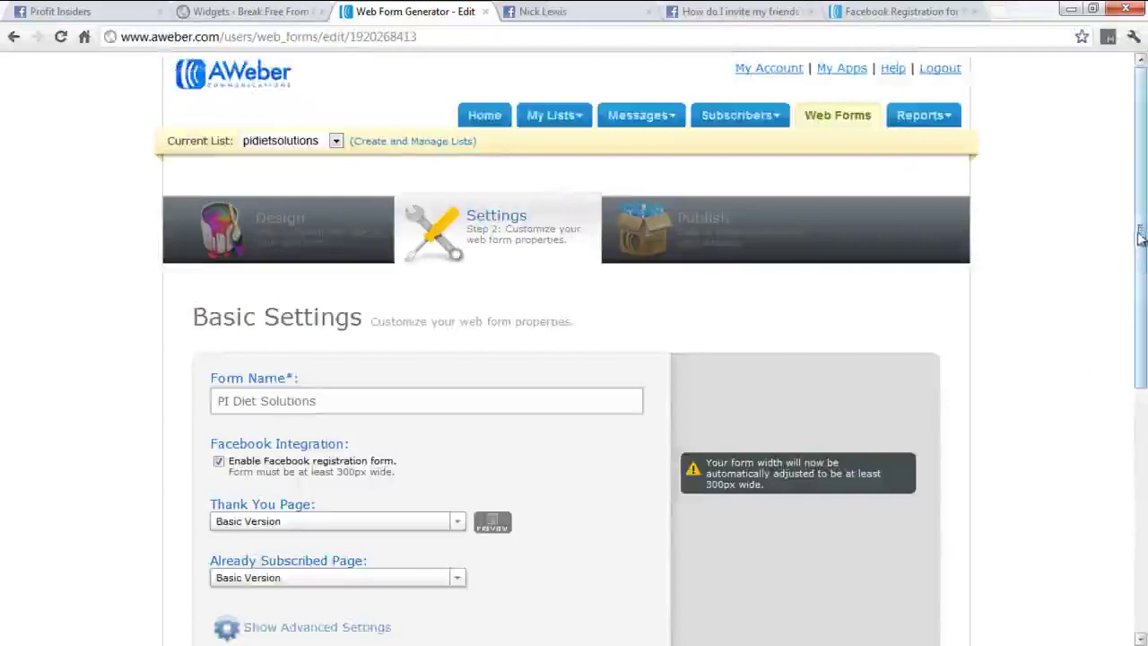
{"action": "scroll", "coordinate": [1141, 254], "scroll_direction": "down", "scroll_amount": 1}
{"action": "left_click_drag", "start_coordinate": [1141, 253], "coordinate": [1141, 277]}
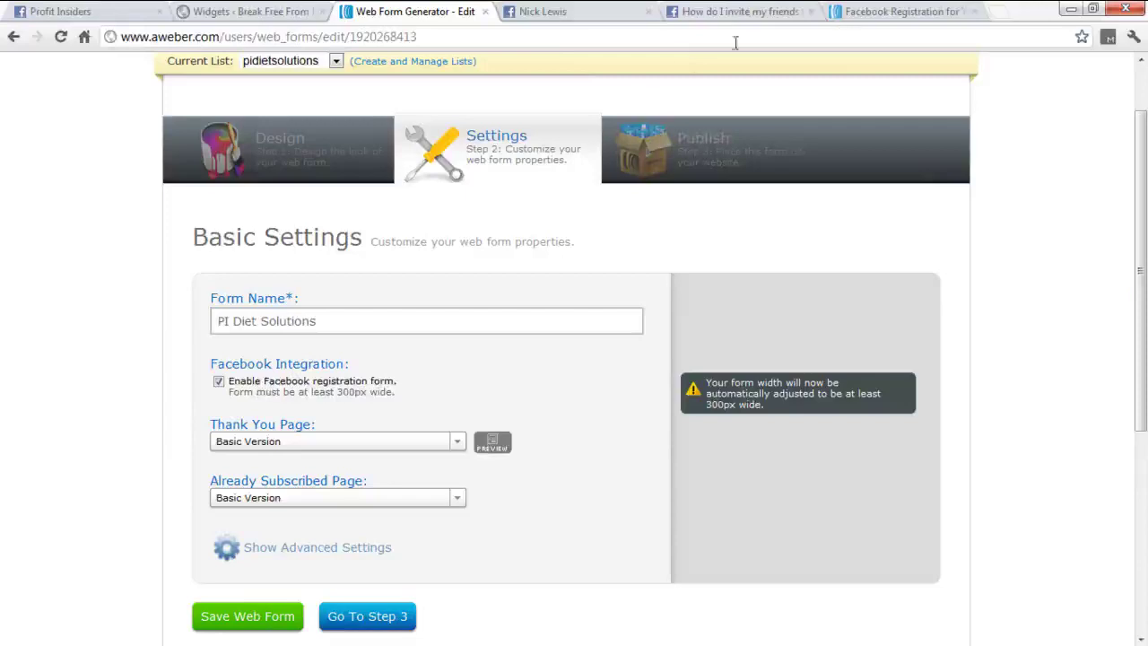
{"action": "left_click", "coordinate": [1072, 9]}
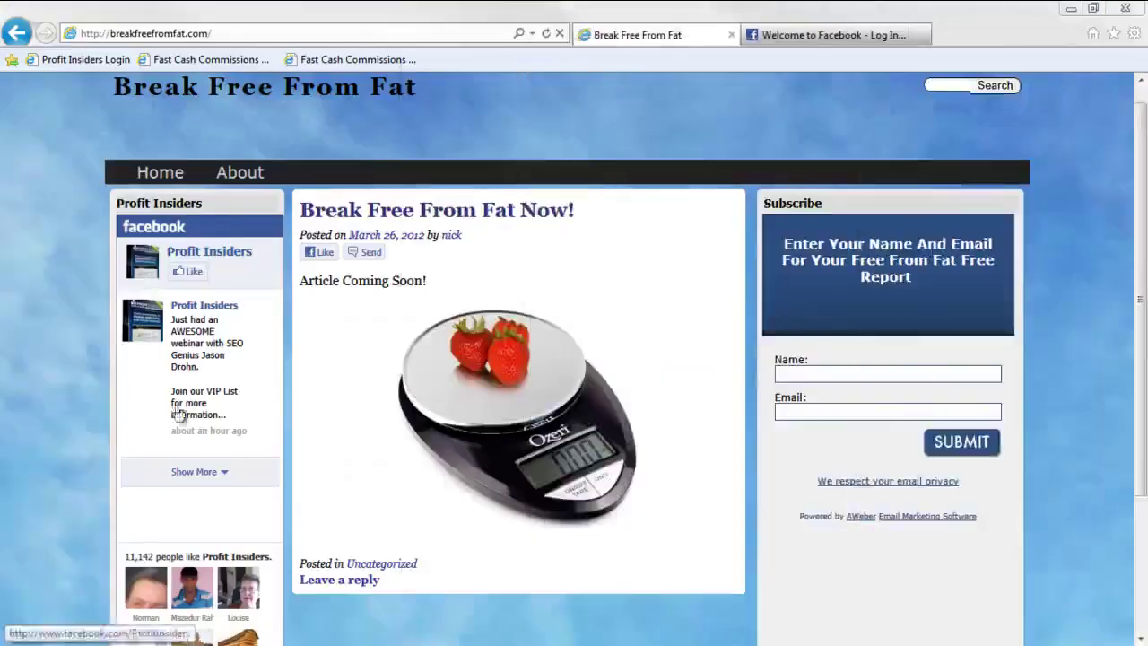
Step: Refresh the live site and register through the Facebook-prefilled Subscribe form
{"action": "left_click", "coordinate": [818, 38]}
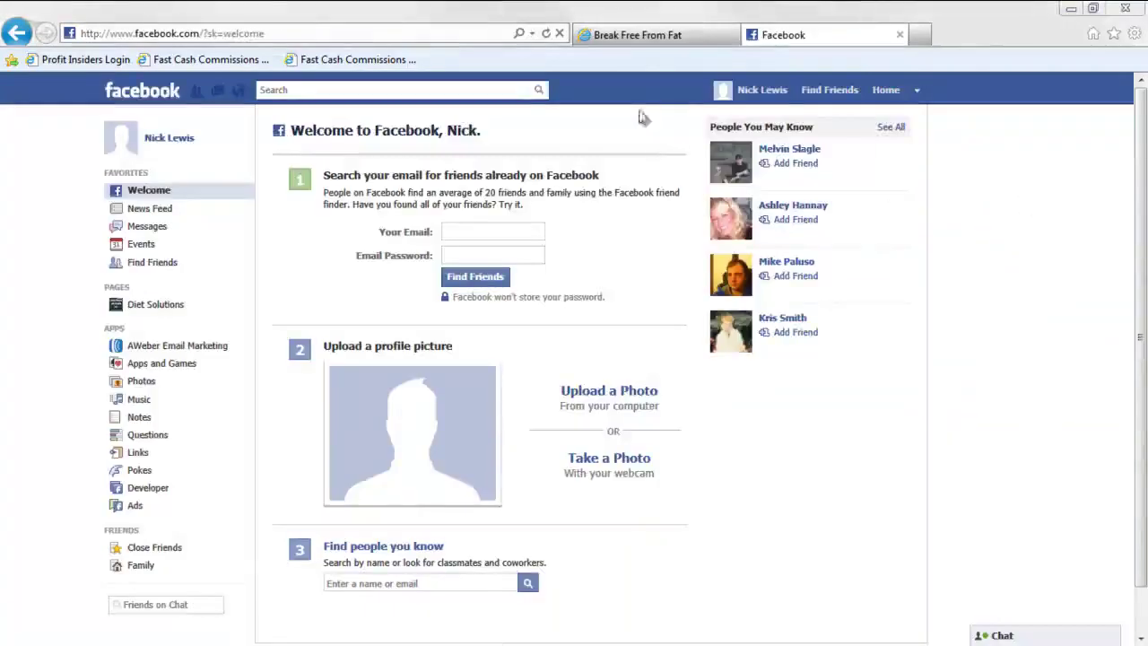
{"action": "left_click", "coordinate": [634, 38]}
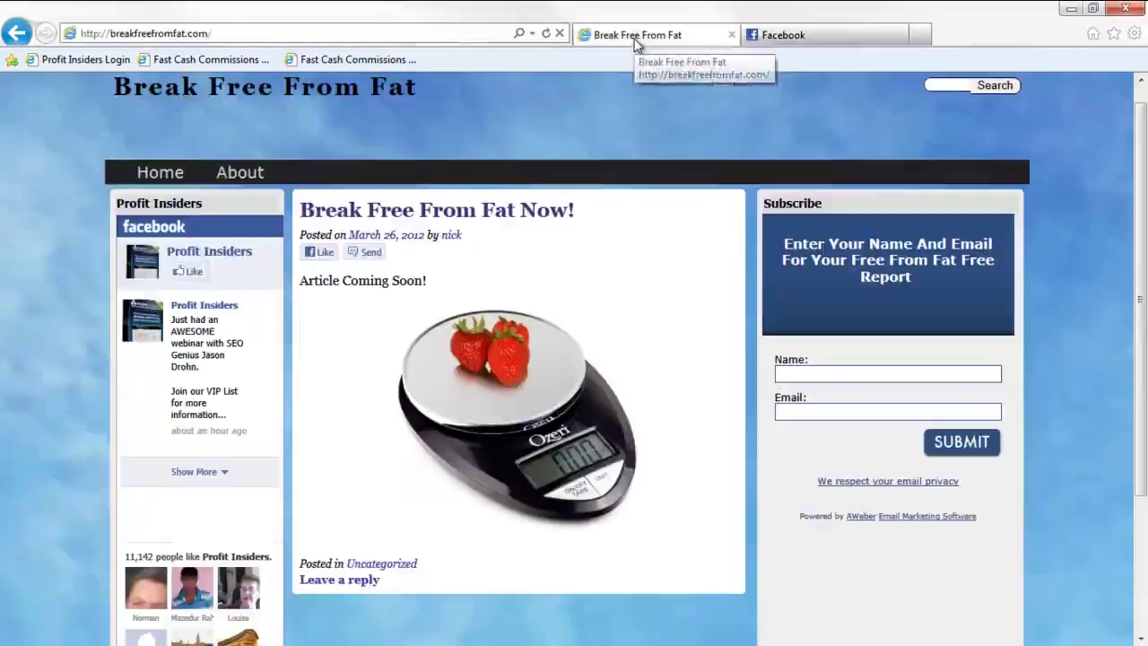
{"action": "left_click", "coordinate": [545, 33]}
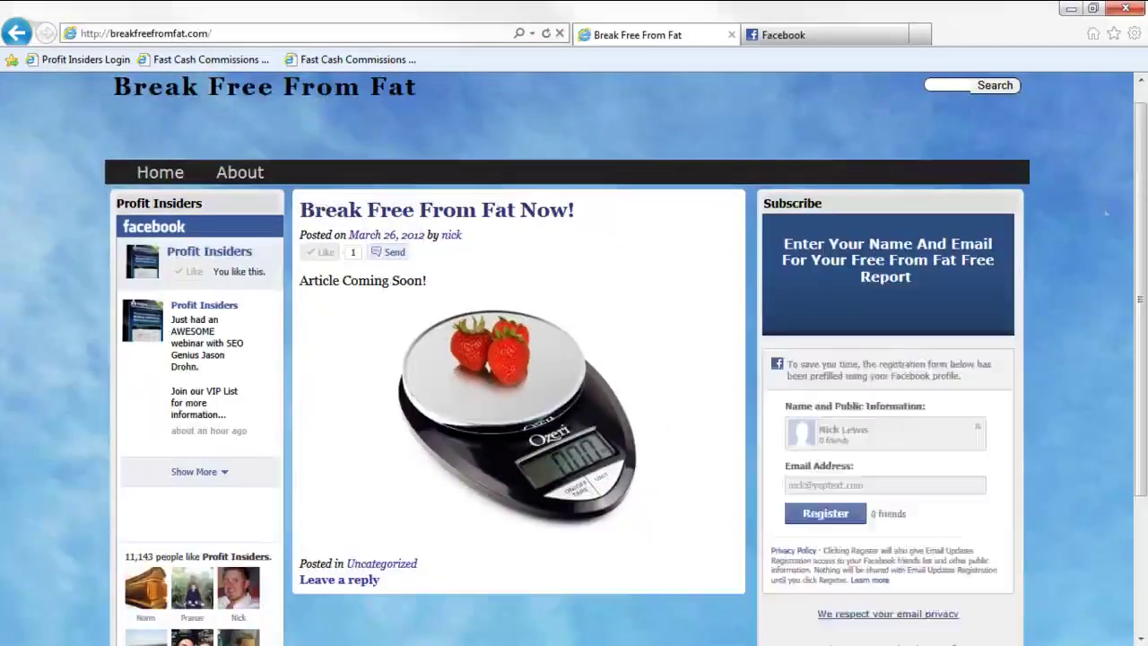
{"action": "scroll", "coordinate": [1141, 202], "scroll_direction": "down", "scroll_amount": 3}
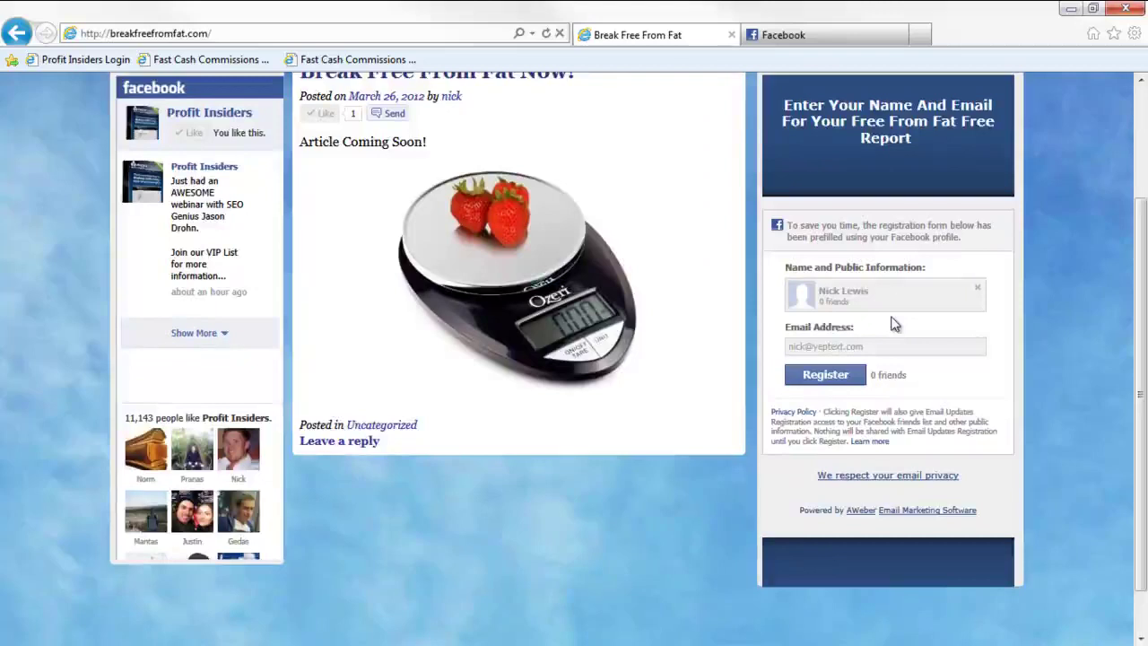
{"action": "left_click", "coordinate": [832, 381]}
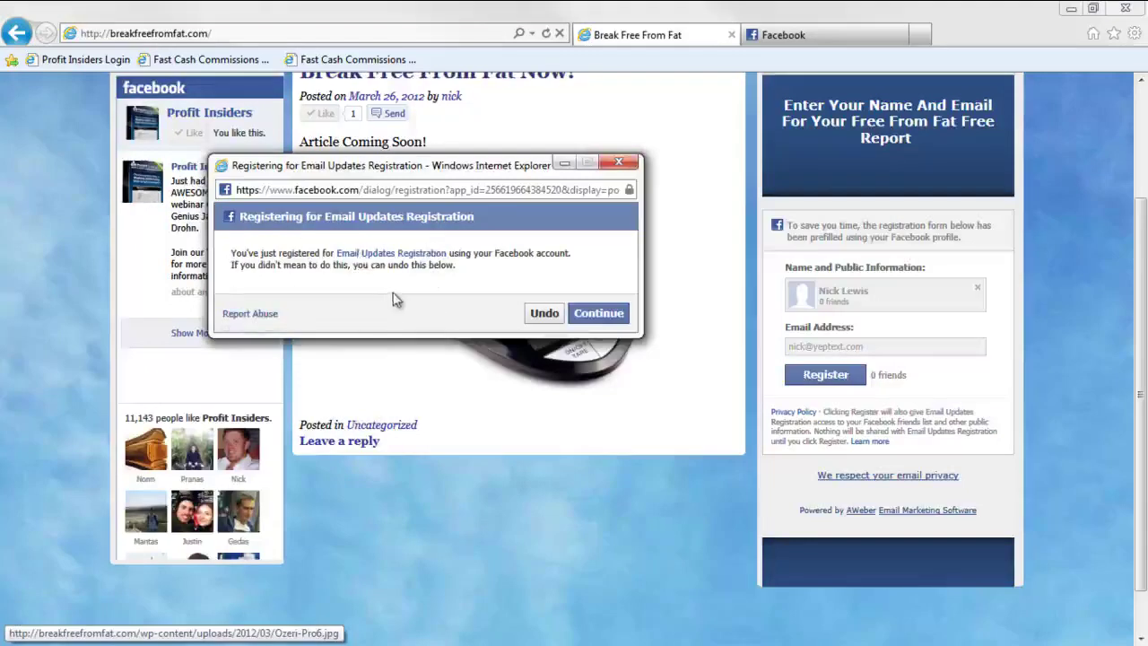
Step: Confirm the Facebook registration, then go back from the already-subscribed notice to the blog
{"action": "left_click", "coordinate": [581, 314]}
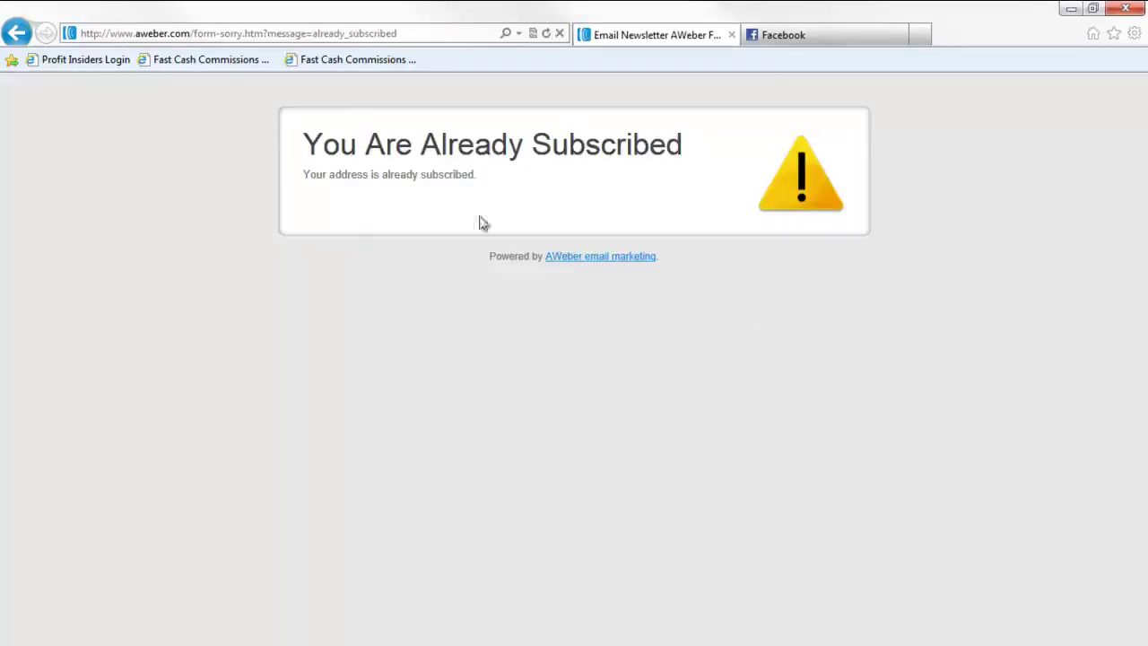
{"action": "left_click", "coordinate": [13, 33]}
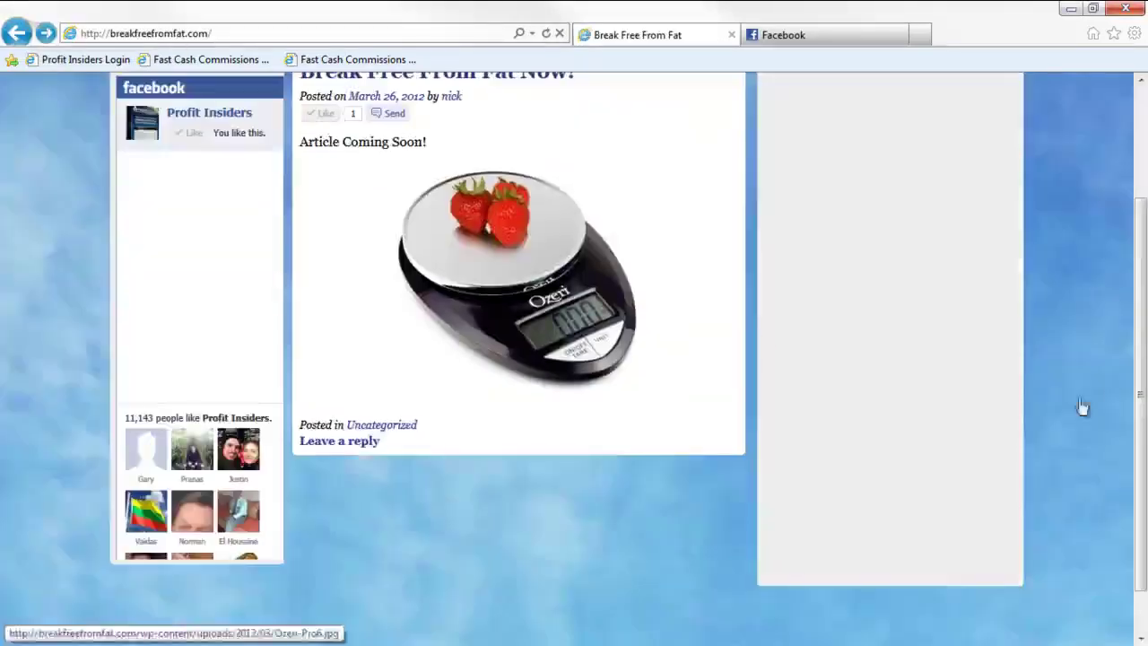
{"action": "left_click_drag", "start_coordinate": [1132, 386], "coordinate": [1142, 355]}
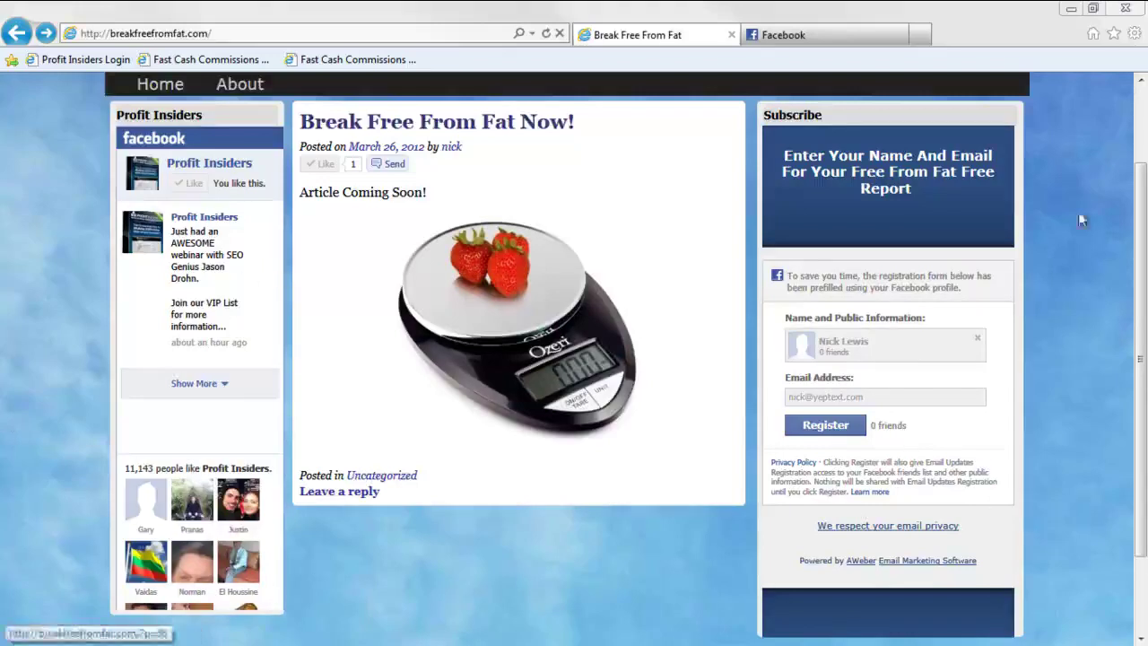
{"action": "left_click_drag", "start_coordinate": [1141, 310], "coordinate": [1143, 278]}
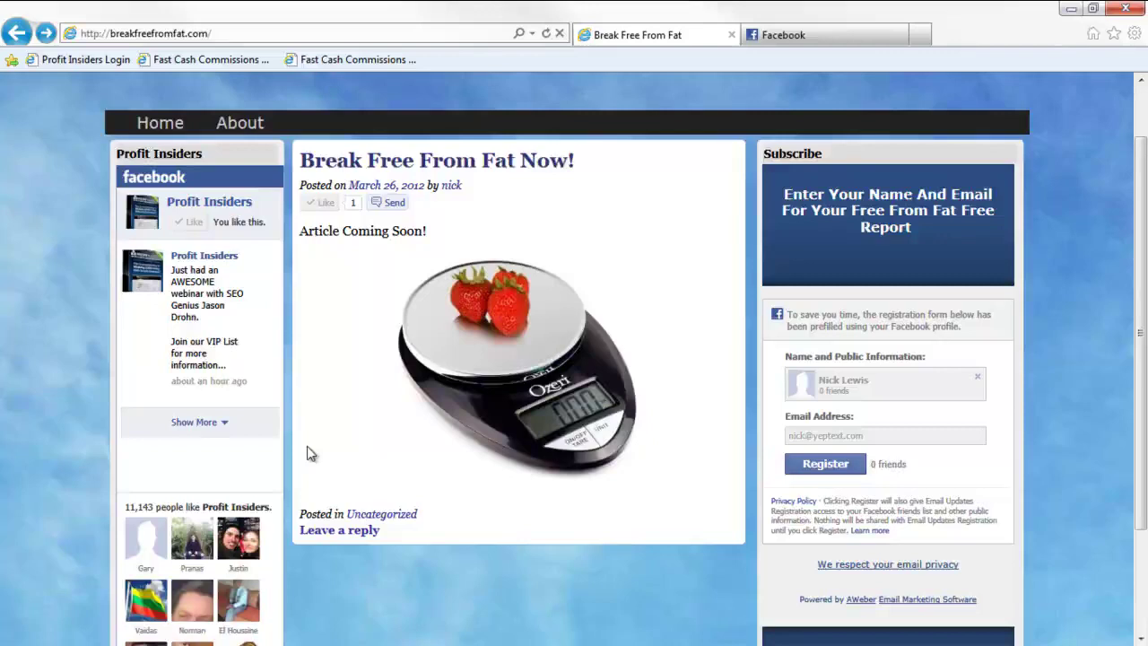
{"action": "scroll", "coordinate": [308, 453], "scroll_direction": "up", "scroll_amount": 2}
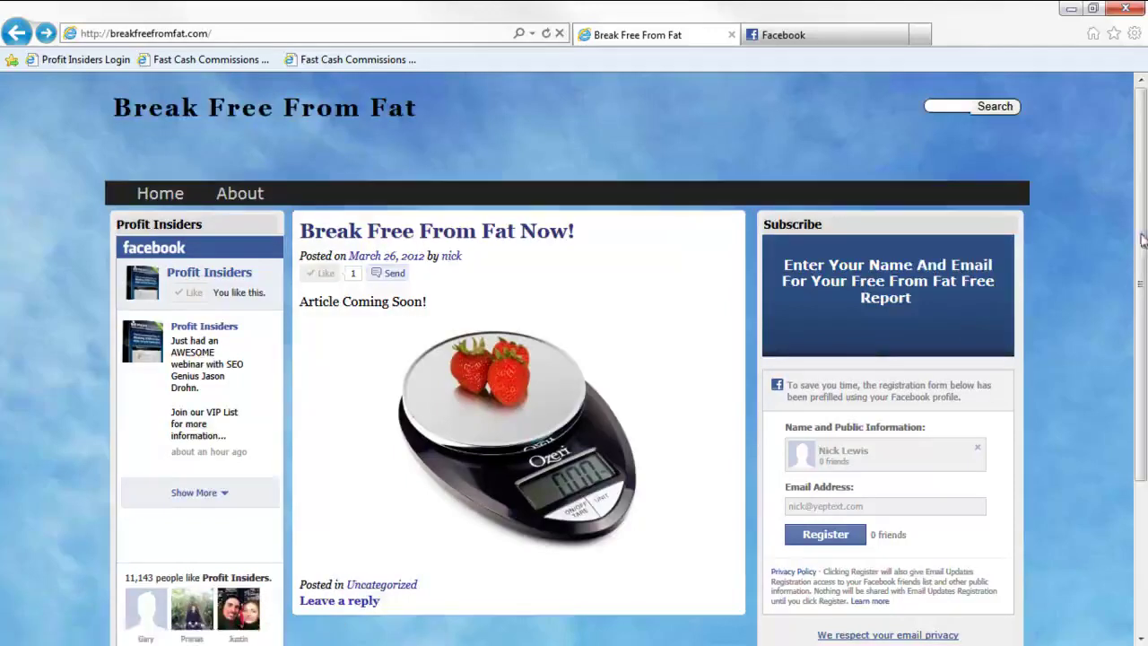
{"action": "scroll", "coordinate": [1126, 248], "scroll_direction": "down", "scroll_amount": 3}
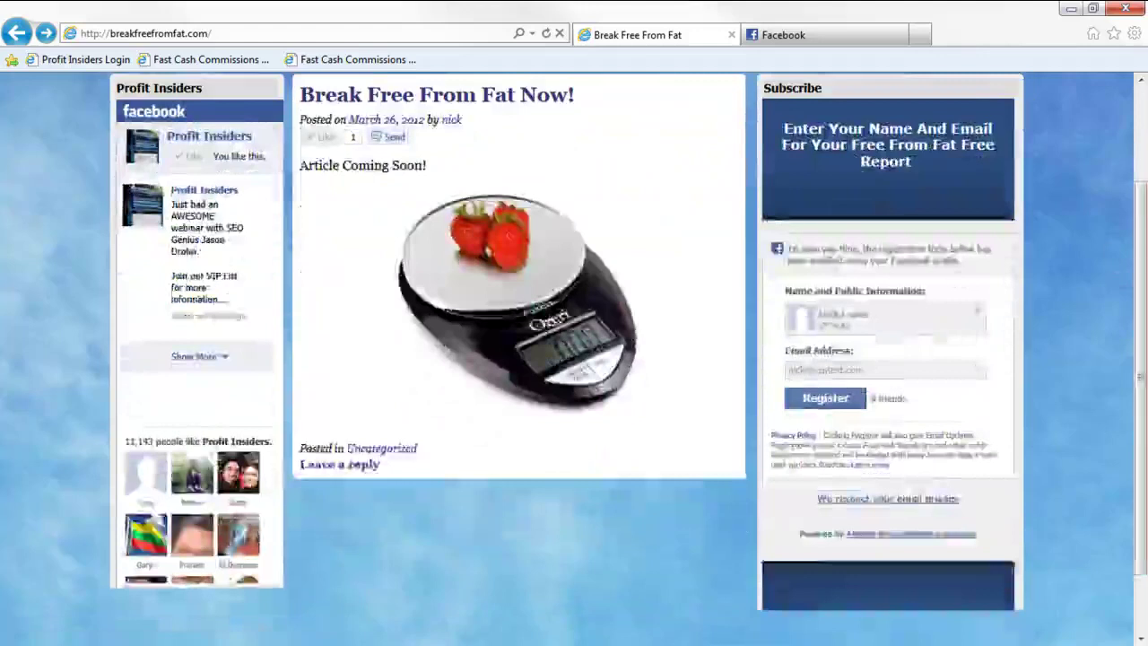
{"action": "scroll", "coordinate": [1035, 277], "scroll_direction": "up", "scroll_amount": 1}
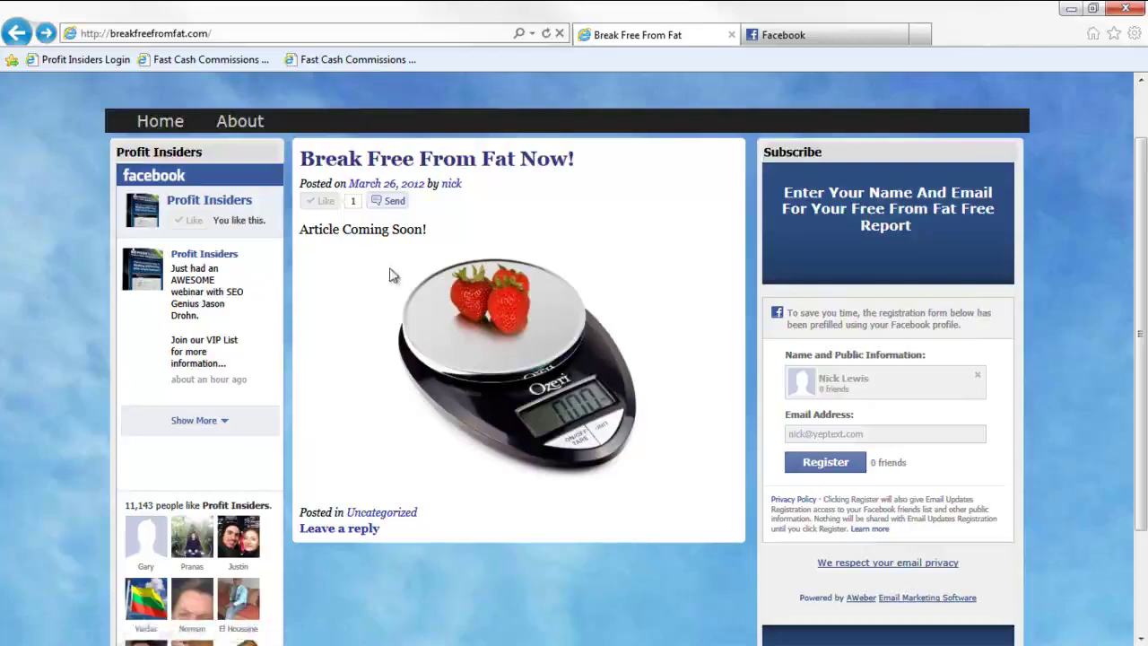
{"action": "mouse_move", "coordinate": [1140, 430]}
{"action": "left_mouse_down"}
{"action": "mouse_move", "coordinate": [1142, 453]}
{"action": "mouse_move", "coordinate": [1143, 401]}
{"action": "mouse_move", "coordinate": [1144, 414]}
{"action": "left_mouse_up"}
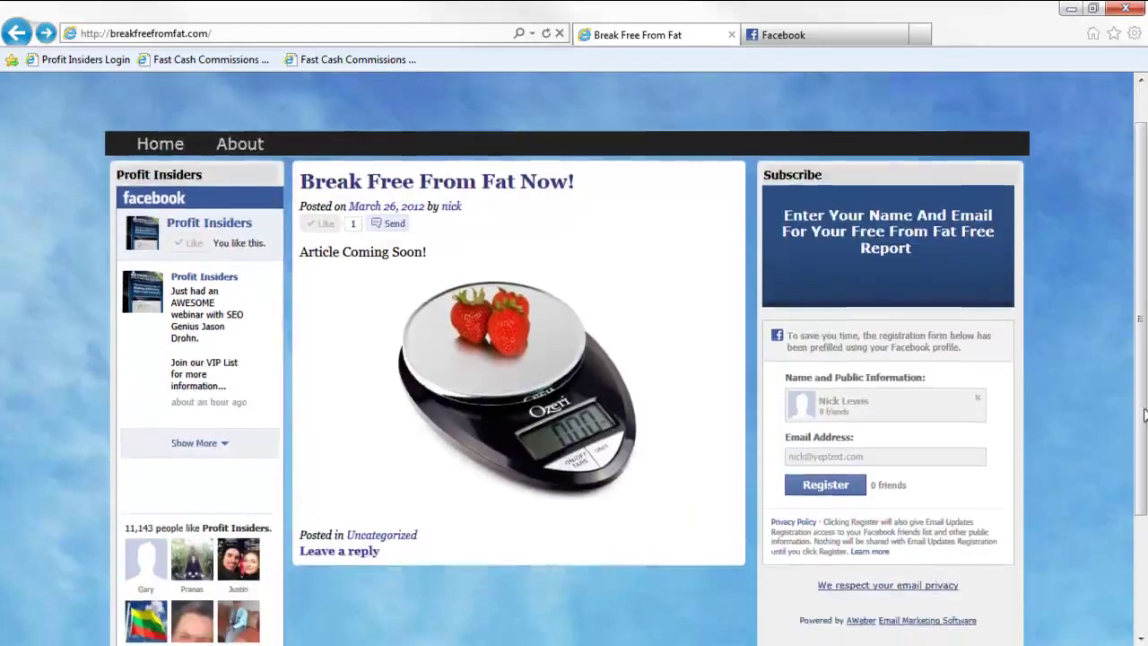